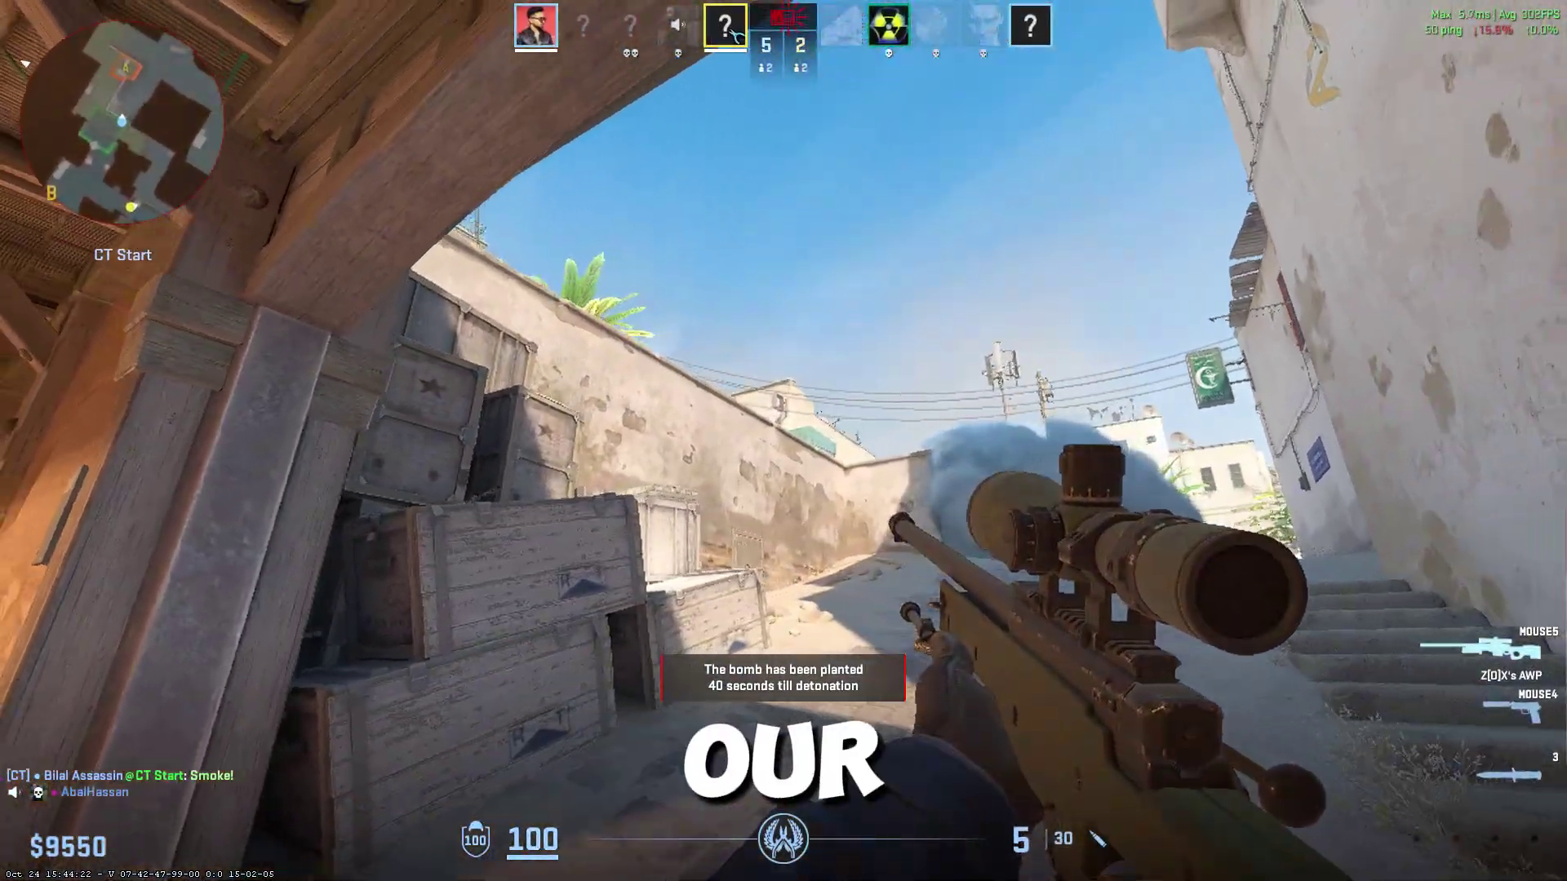
# Get AWP kills while pushing through the passage toward A Ramp, swapping between knife and AWP
pyautogui.click(784, 440)
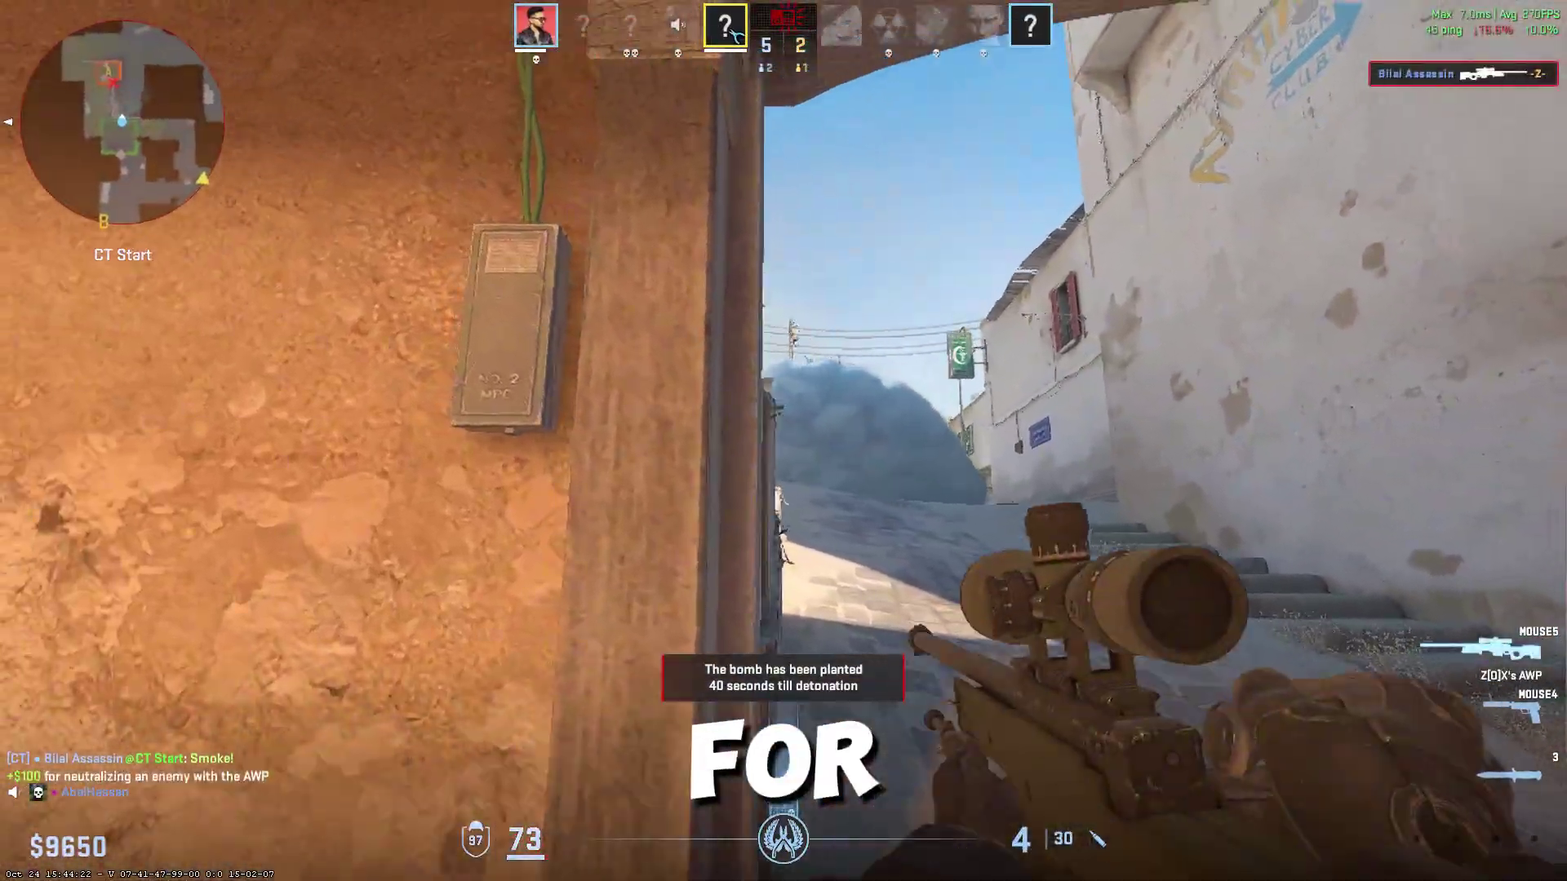
pyautogui.press('w')
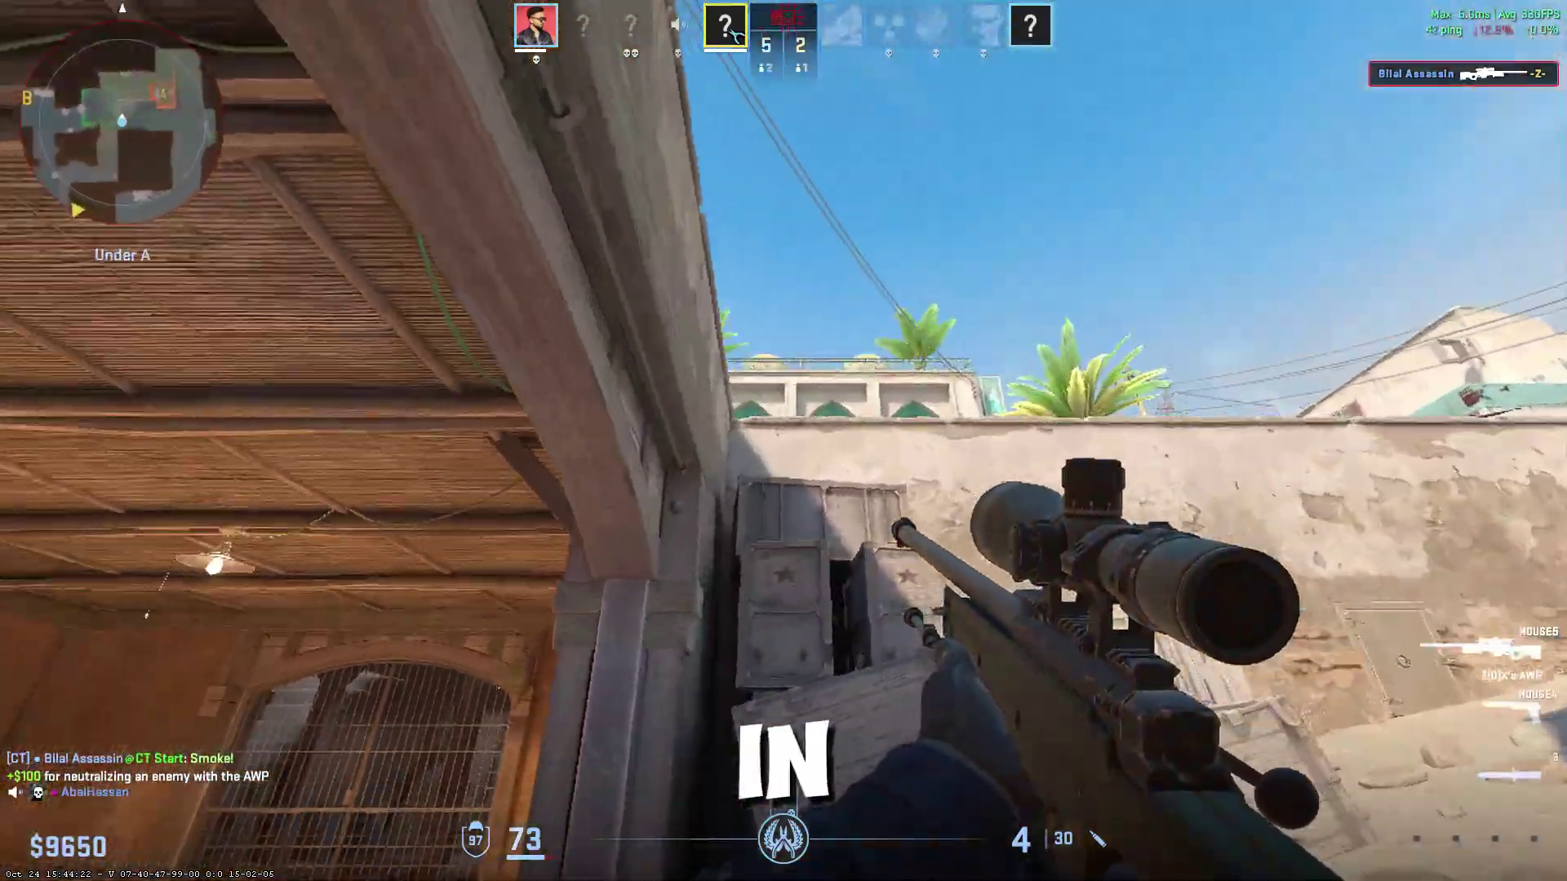
pyautogui.press('w')
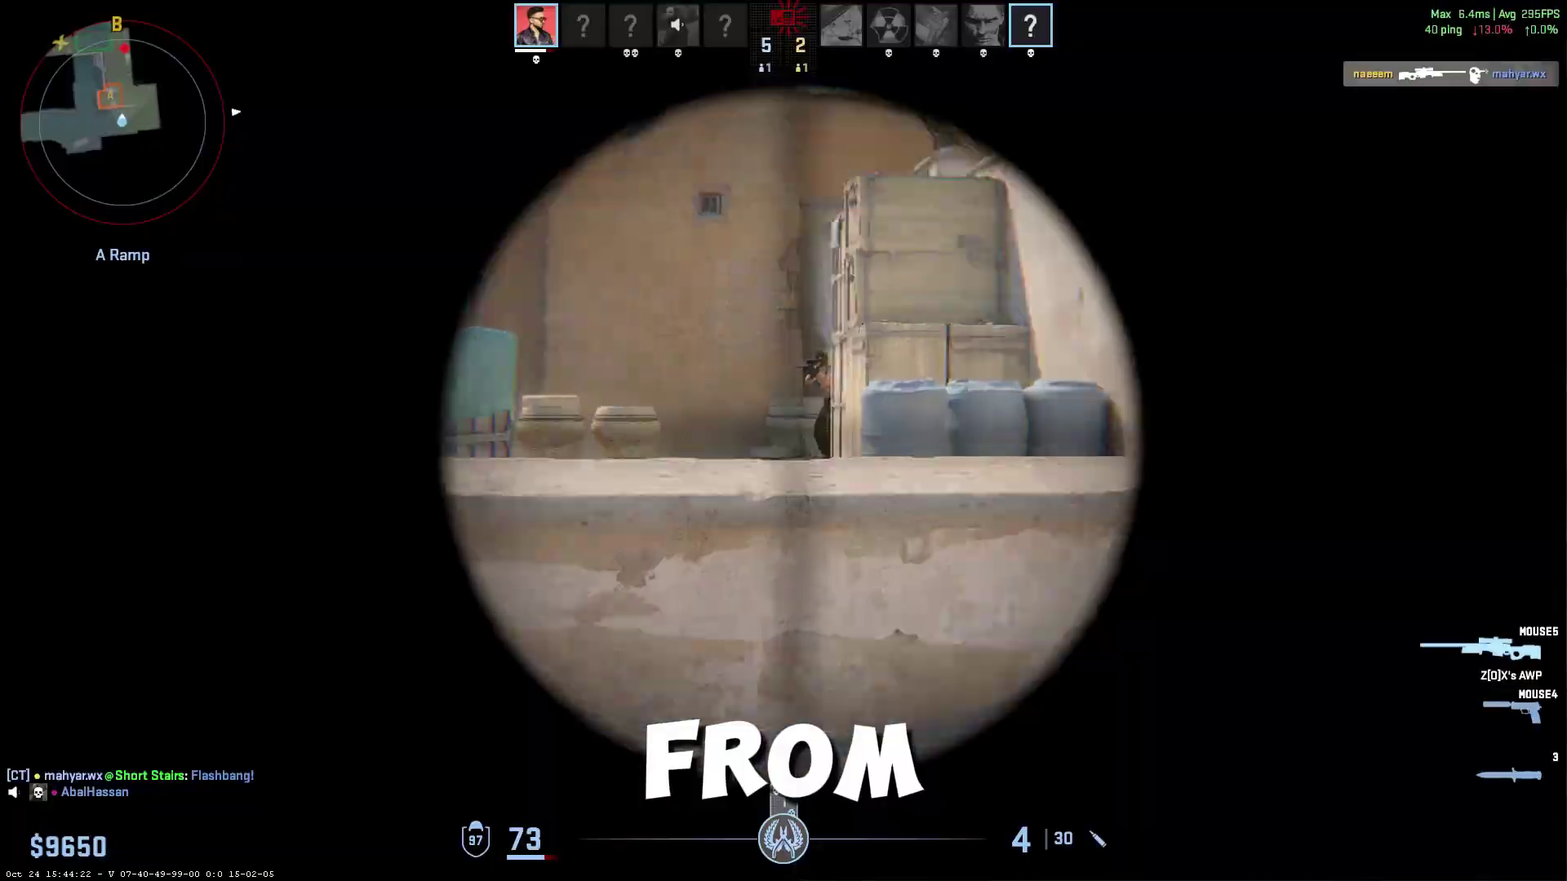
pyautogui.click(783, 441)
pyautogui.press('3')
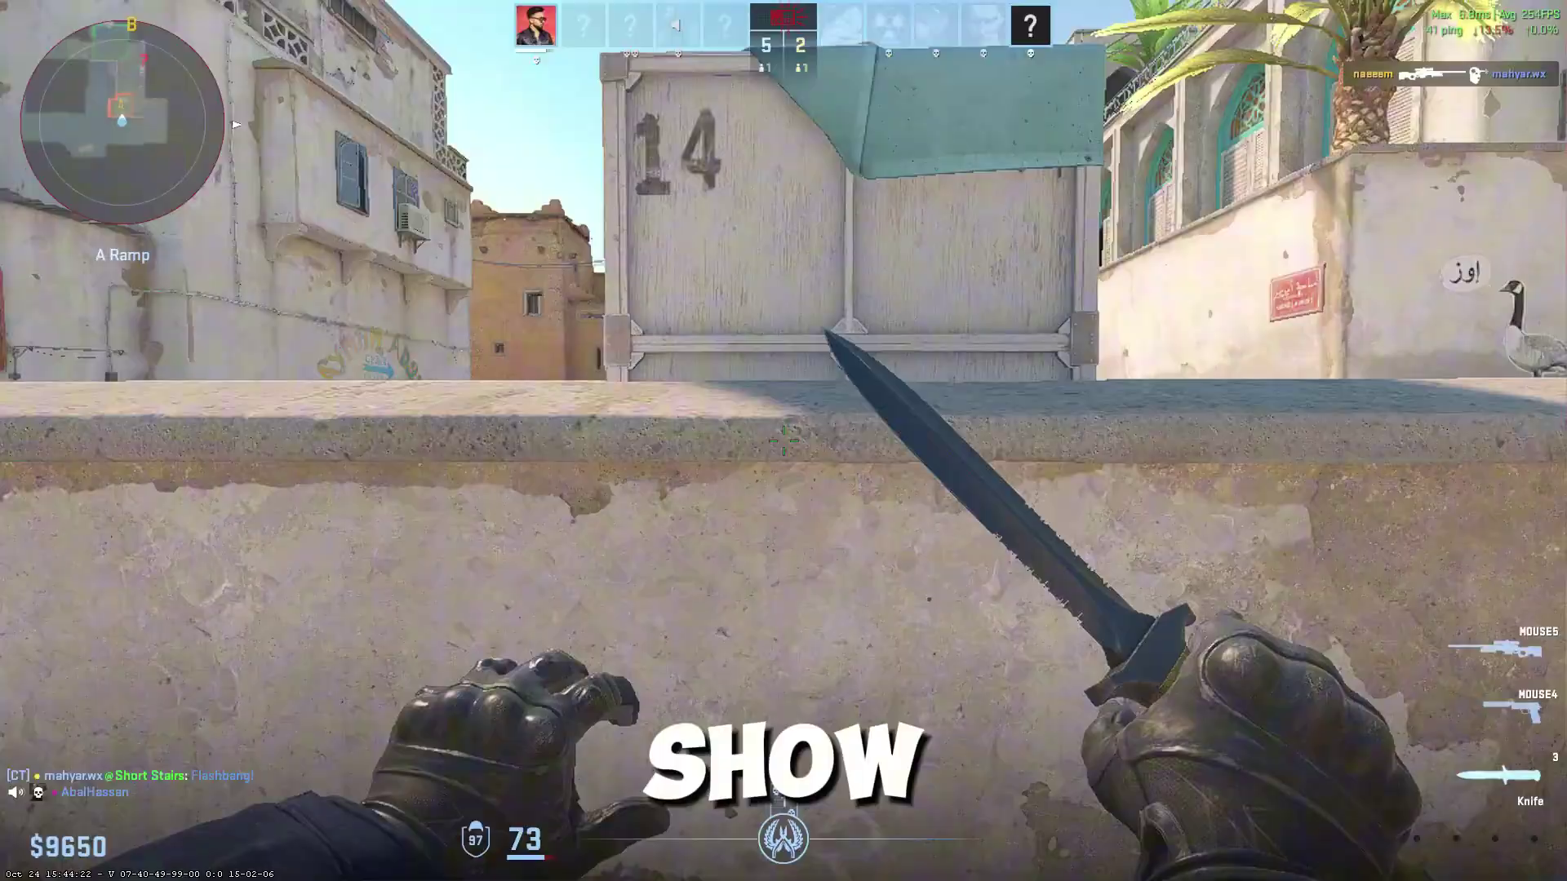
pyautogui.press('w')
pyautogui.press('1')
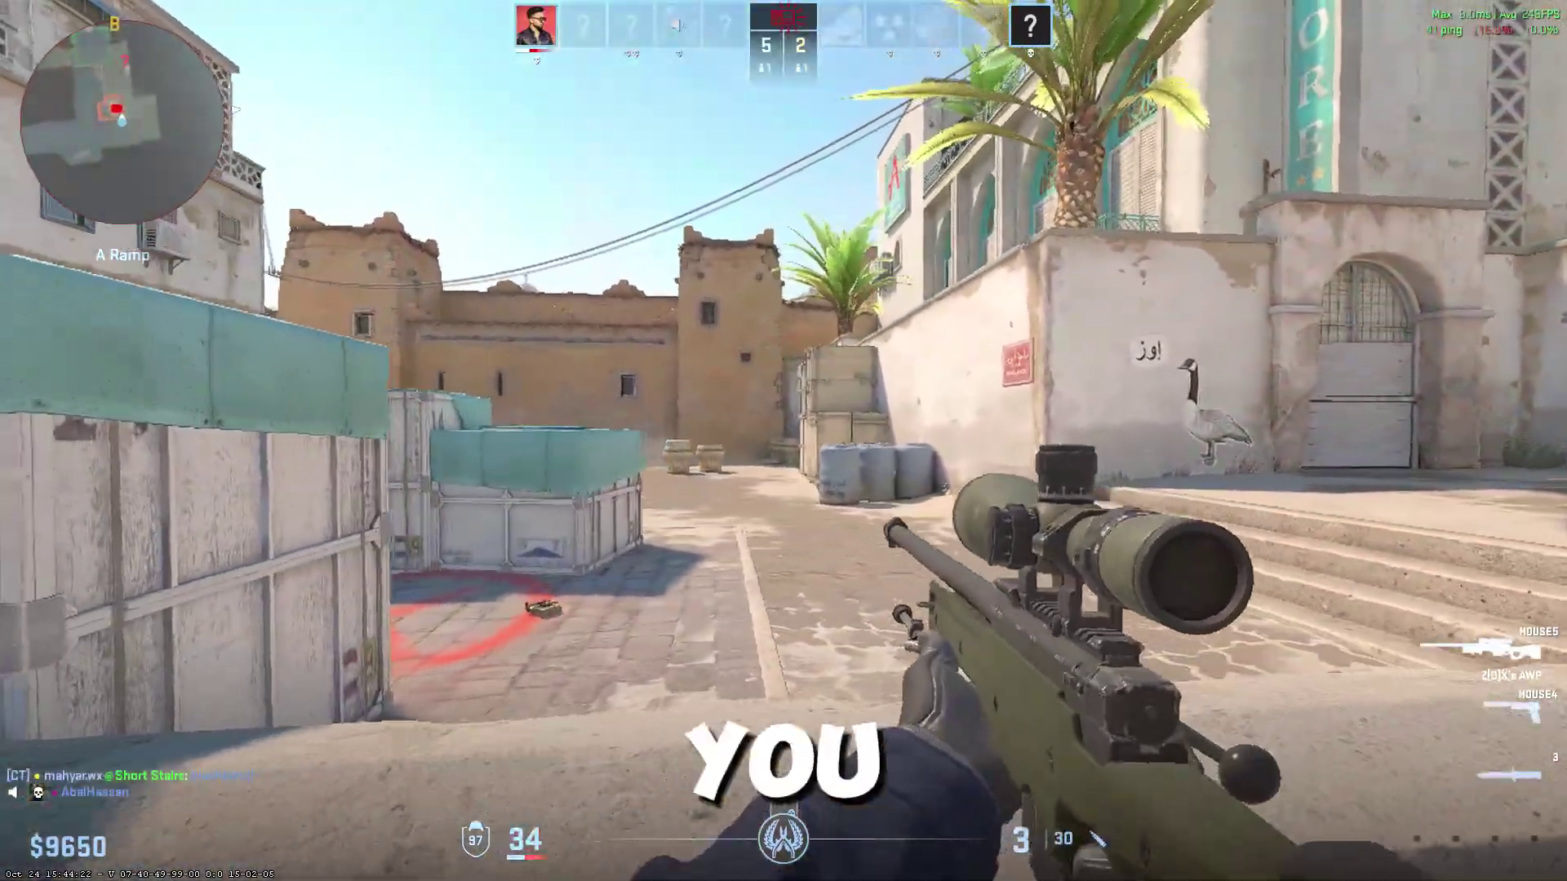
pyautogui.rightClick(783, 440)
# Finish the AWP kill, then confirm Reflex at Enabled + Boost and V-Sync disabled
pyautogui.click(784, 441)
pyautogui.press('3')
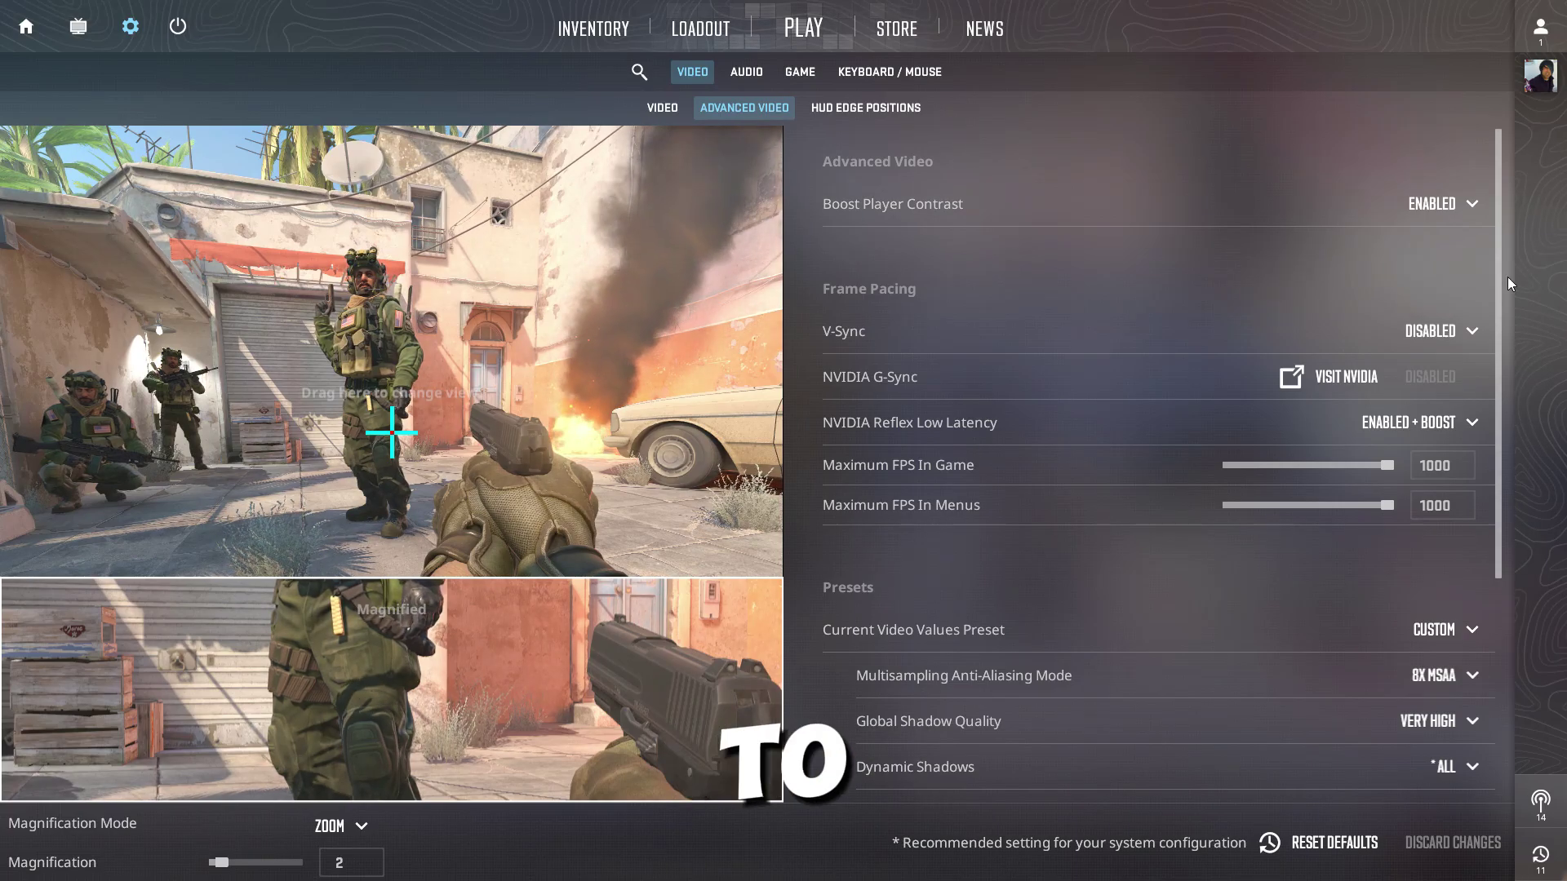
pyautogui.click(1461, 422)
pyautogui.click(1408, 506)
pyautogui.moveTo(1504, 299)
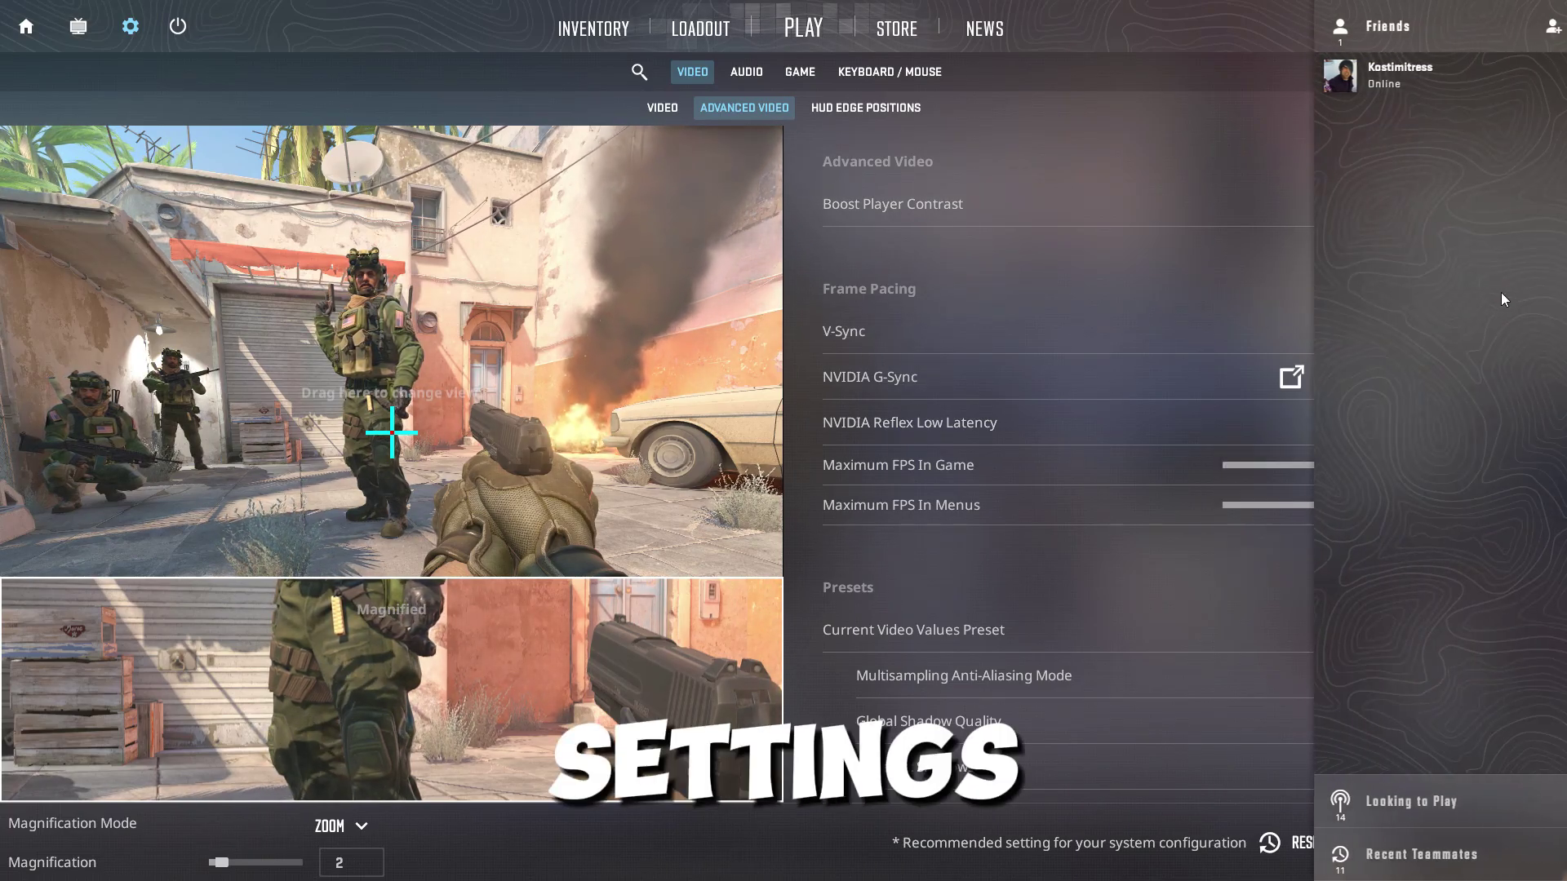
pyautogui.scroll(-2, 1502, 285)
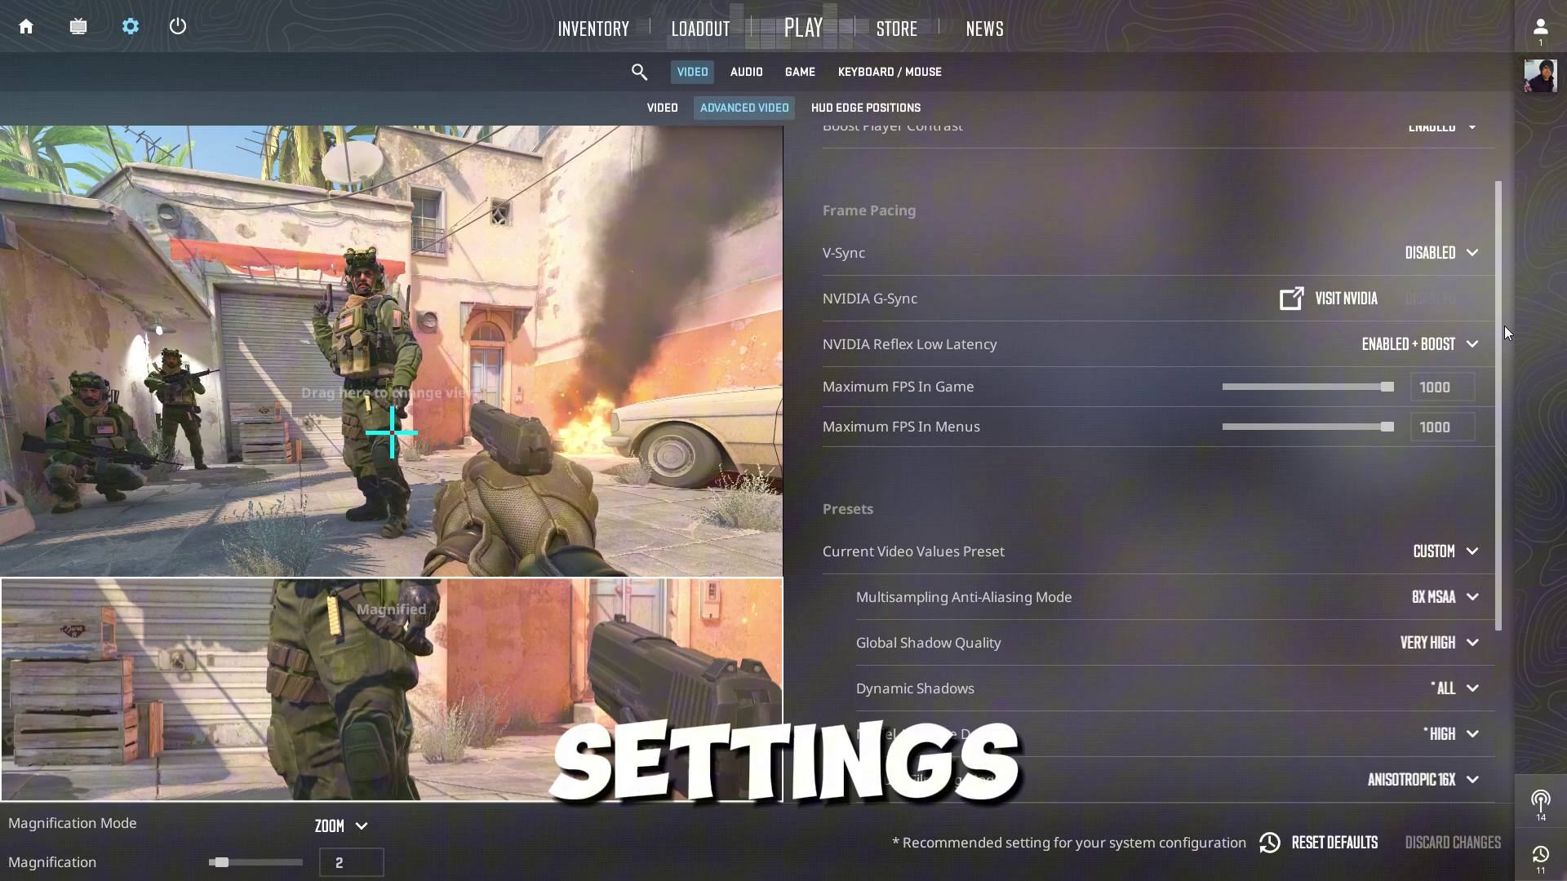
pyautogui.click(1432, 241)
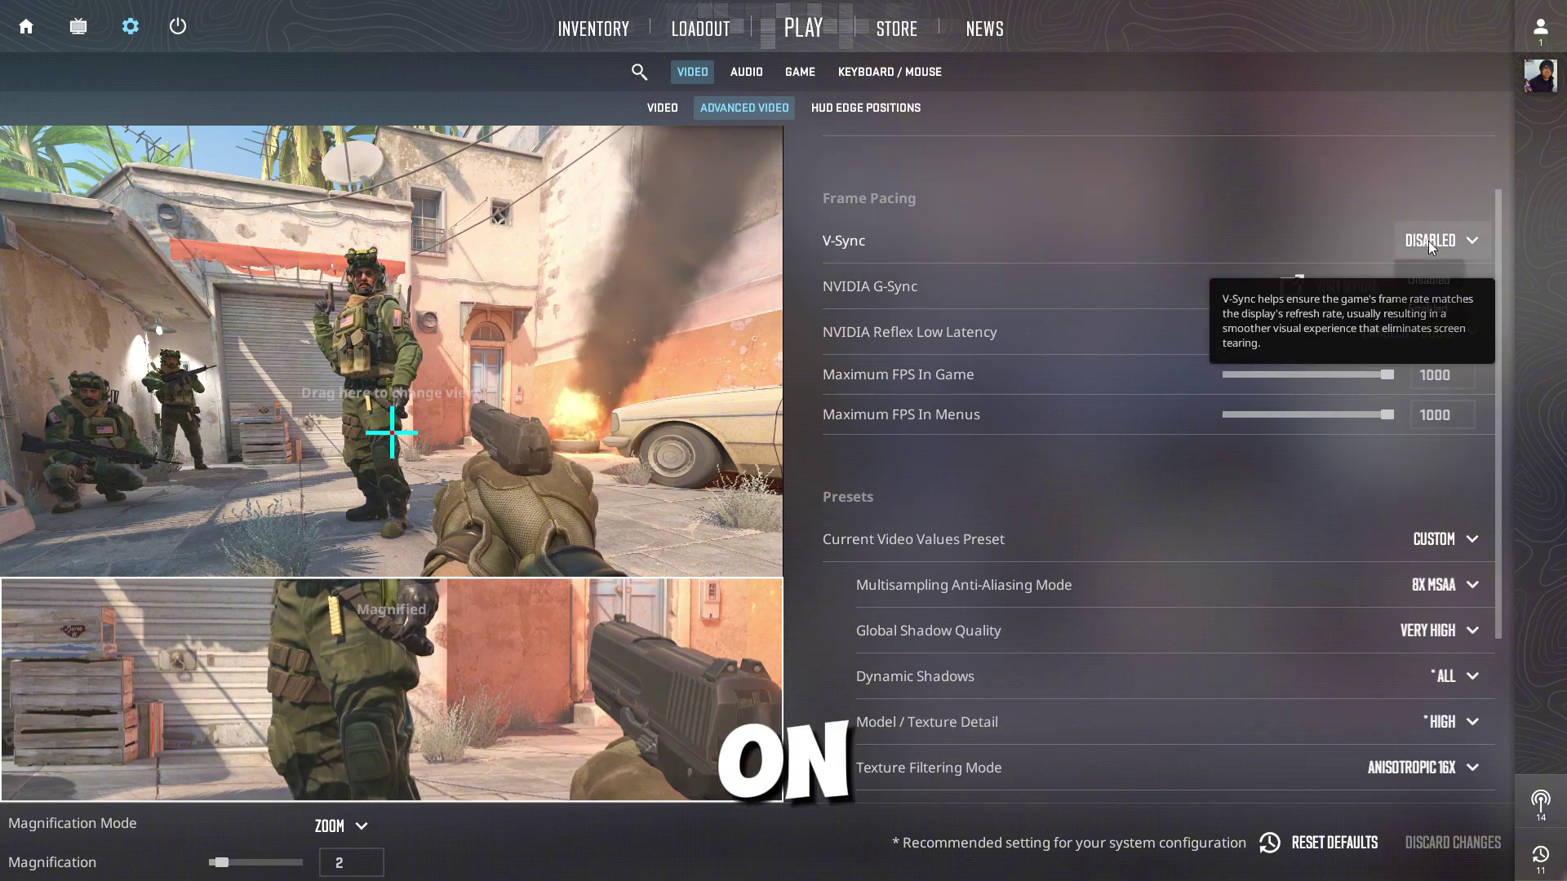
# Set the Current Video Values Preset to Low and return to the game's main screen
pyautogui.scroll(-2, 1502, 261)
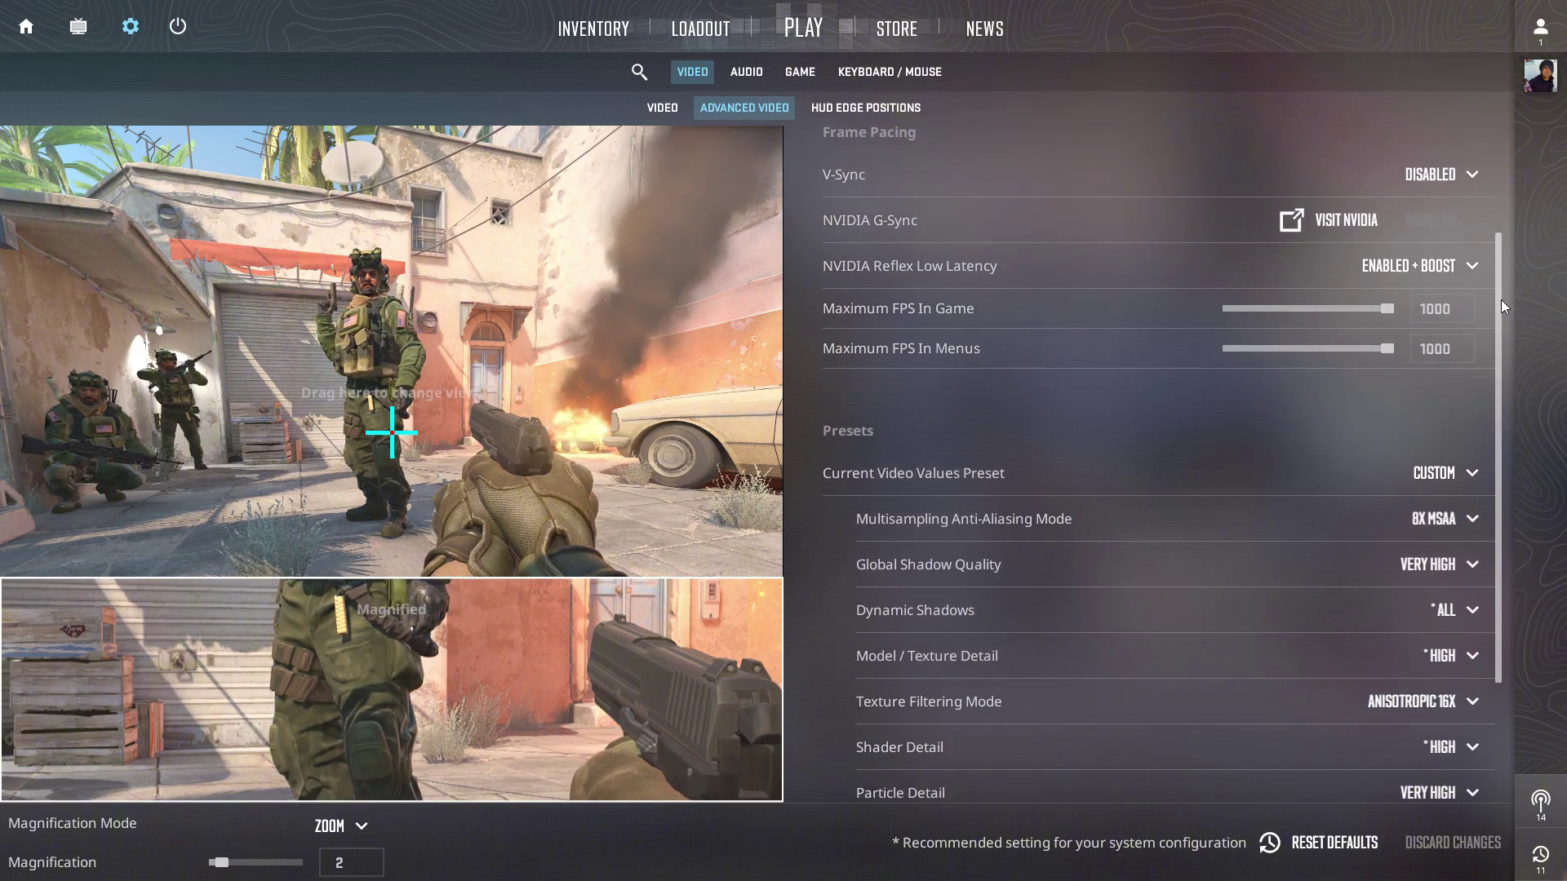
pyautogui.scroll(-5, 1506, 343)
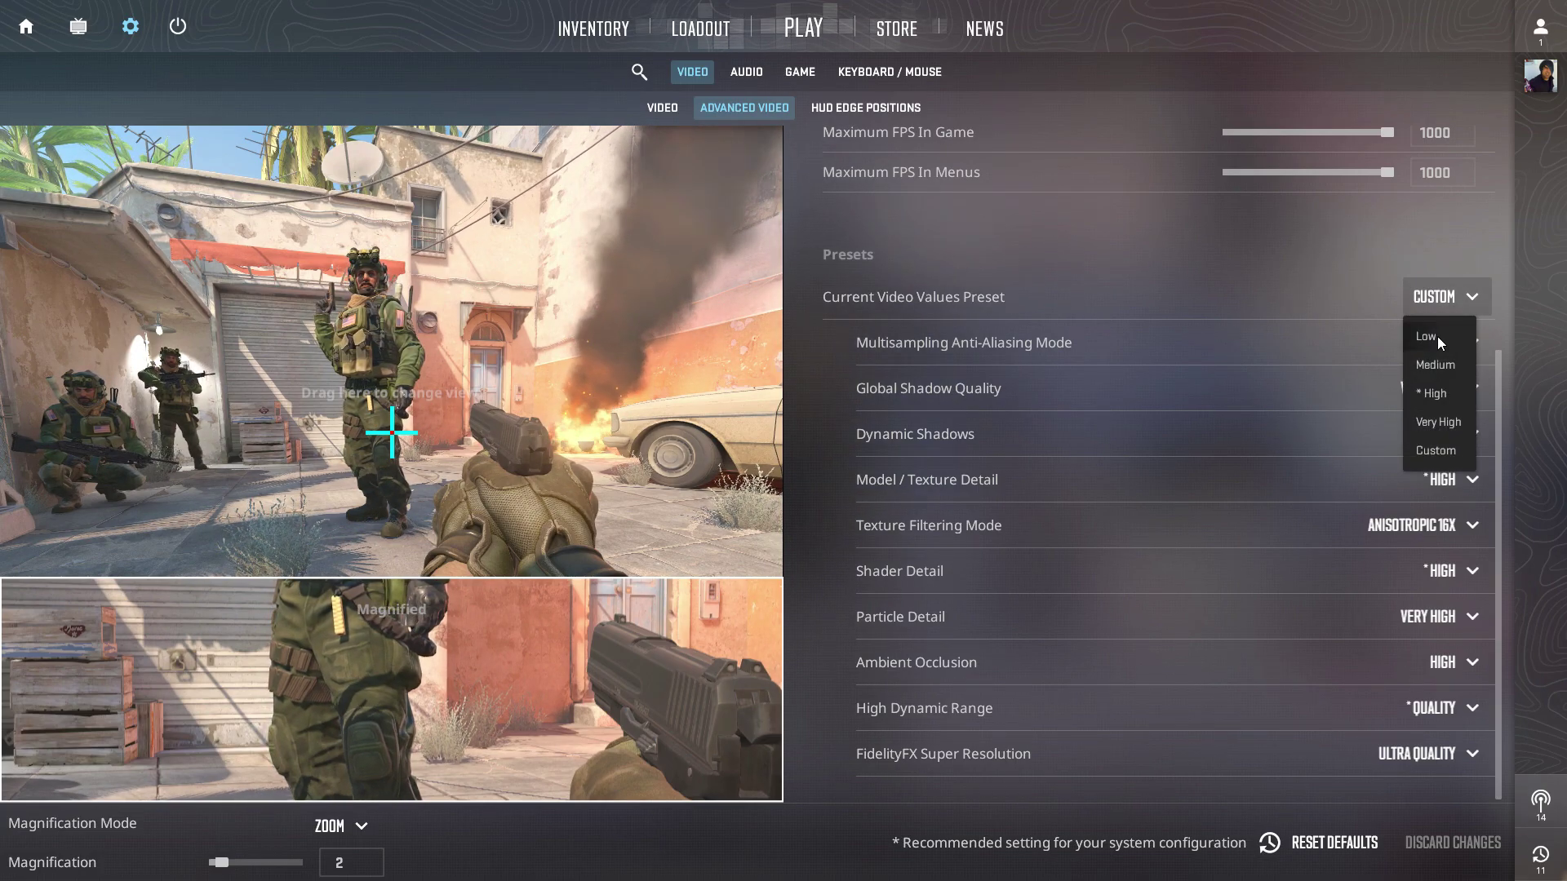
pyautogui.click(1436, 337)
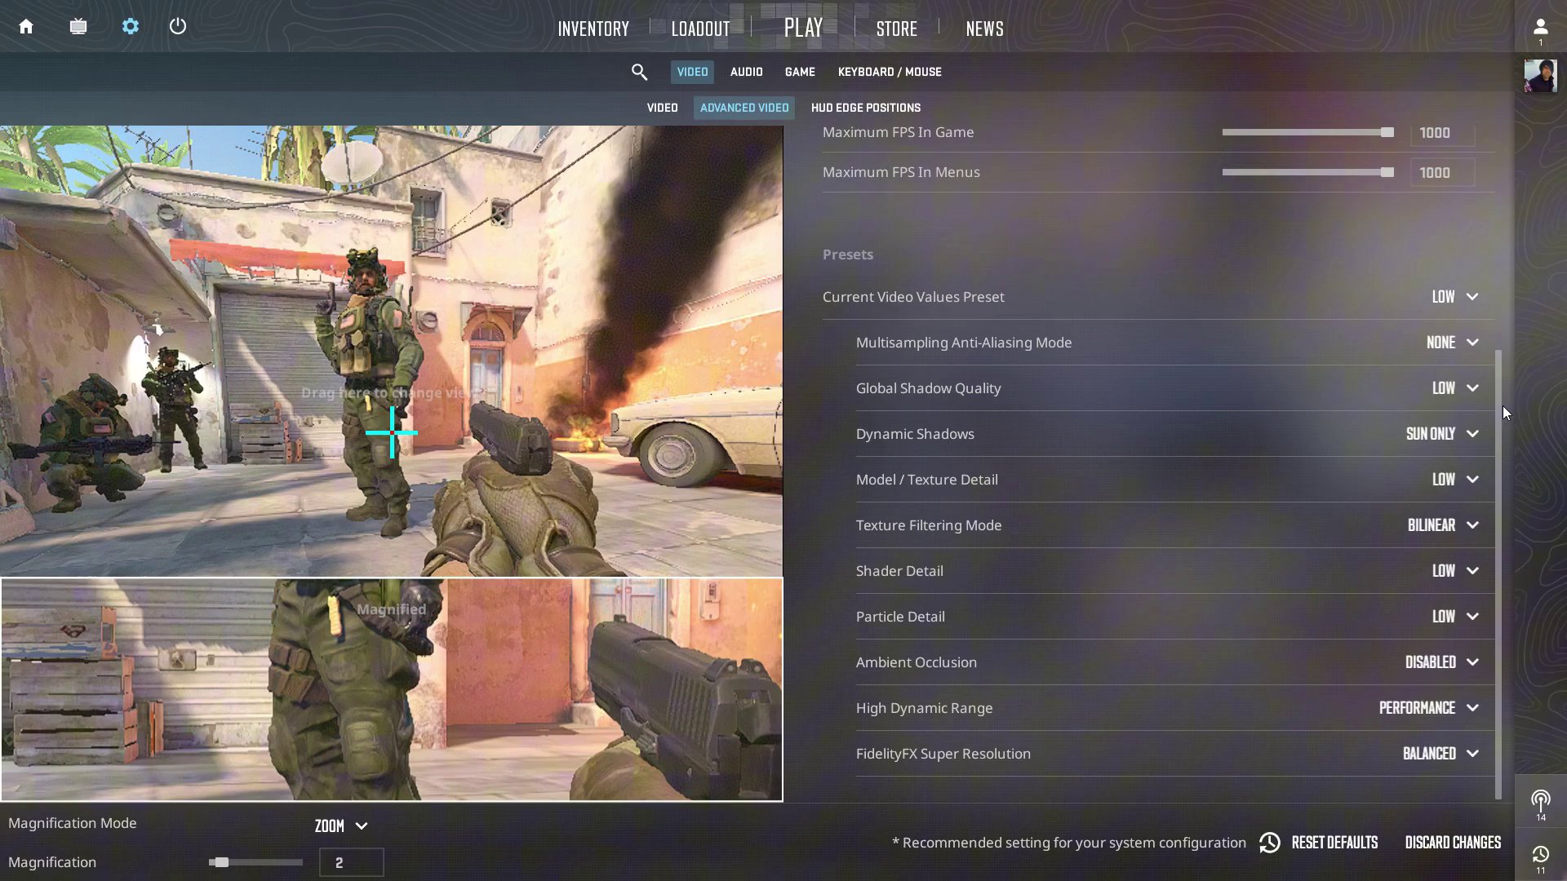
pyautogui.scroll(1, 1506, 384)
pyautogui.scroll(-1, 1516, 408)
pyautogui.moveTo(1521, 452)
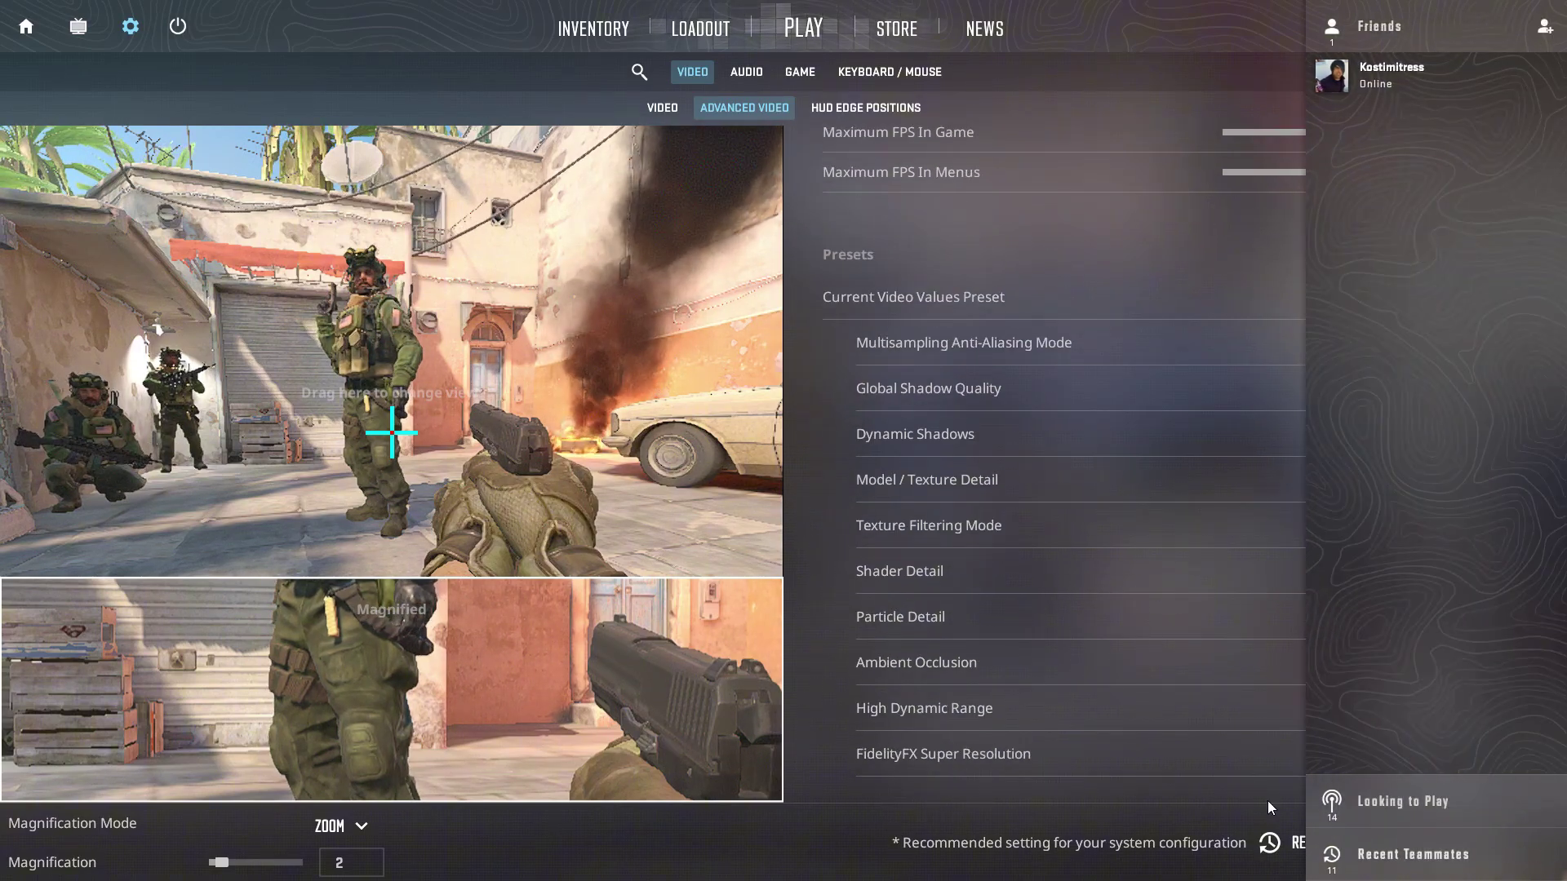
pyautogui.scroll(10, 1506, 442)
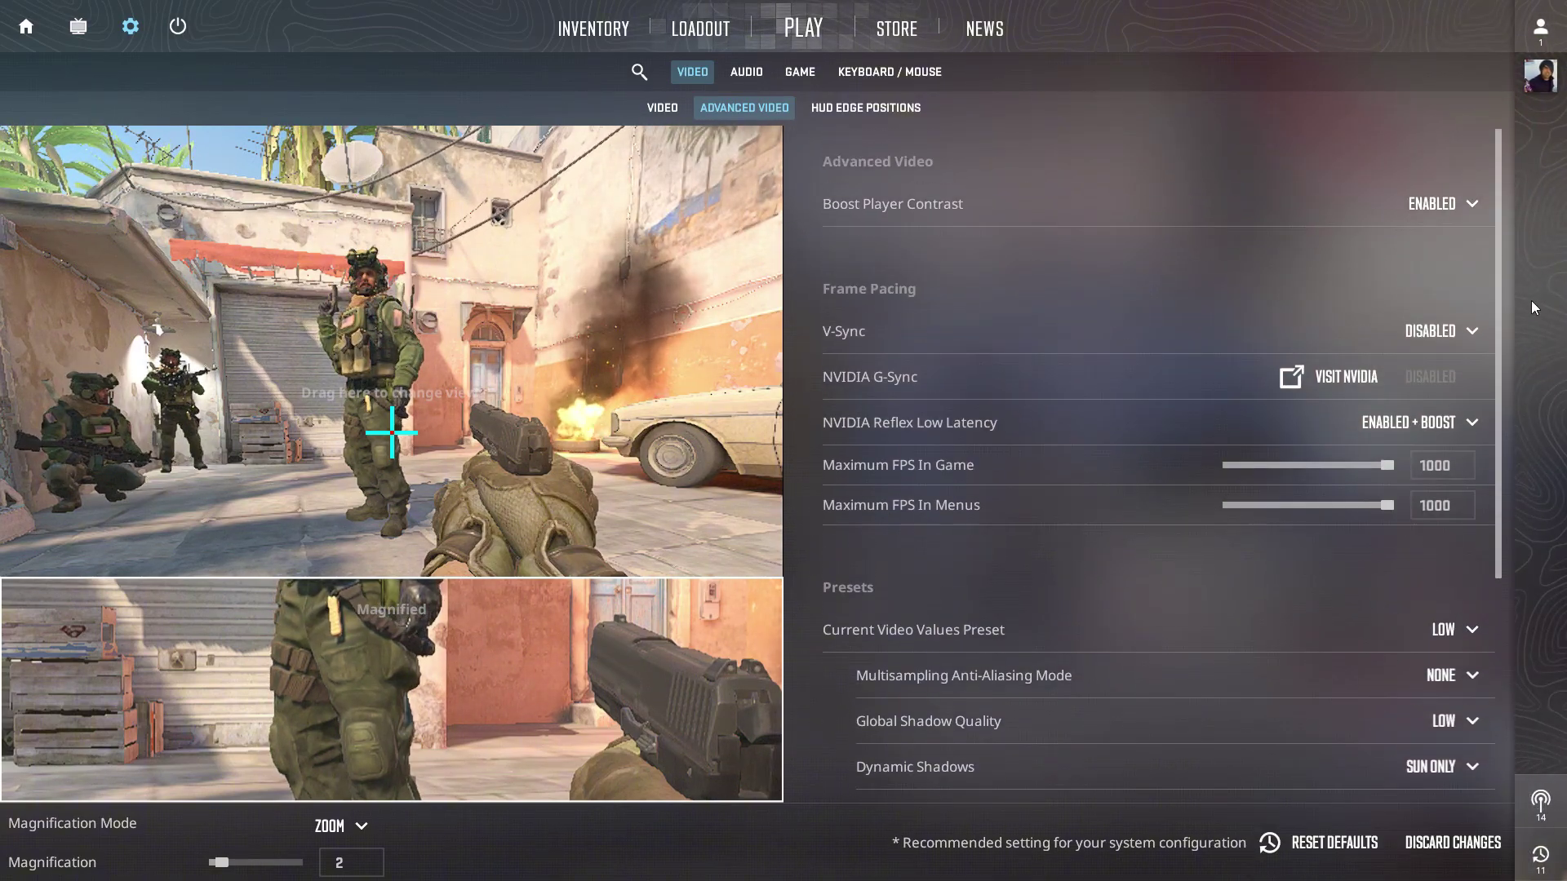
pyautogui.click(29, 29)
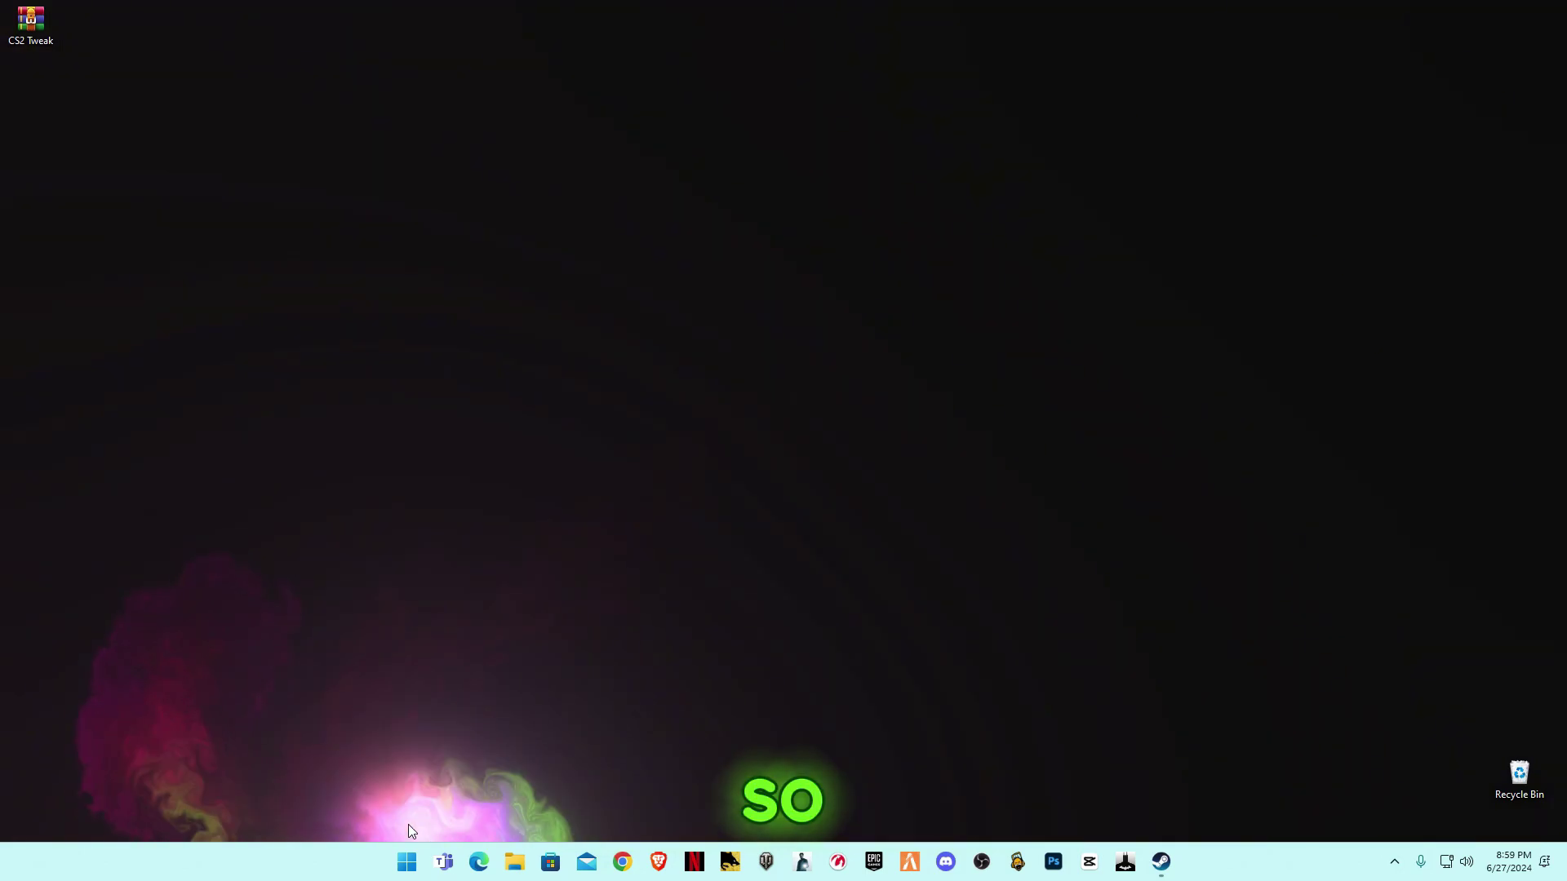
# Run 'temp' from the Start button's Run box to open the Windows Temp folder
pyautogui.click(408, 863)
pyautogui.rightClick(407, 867)
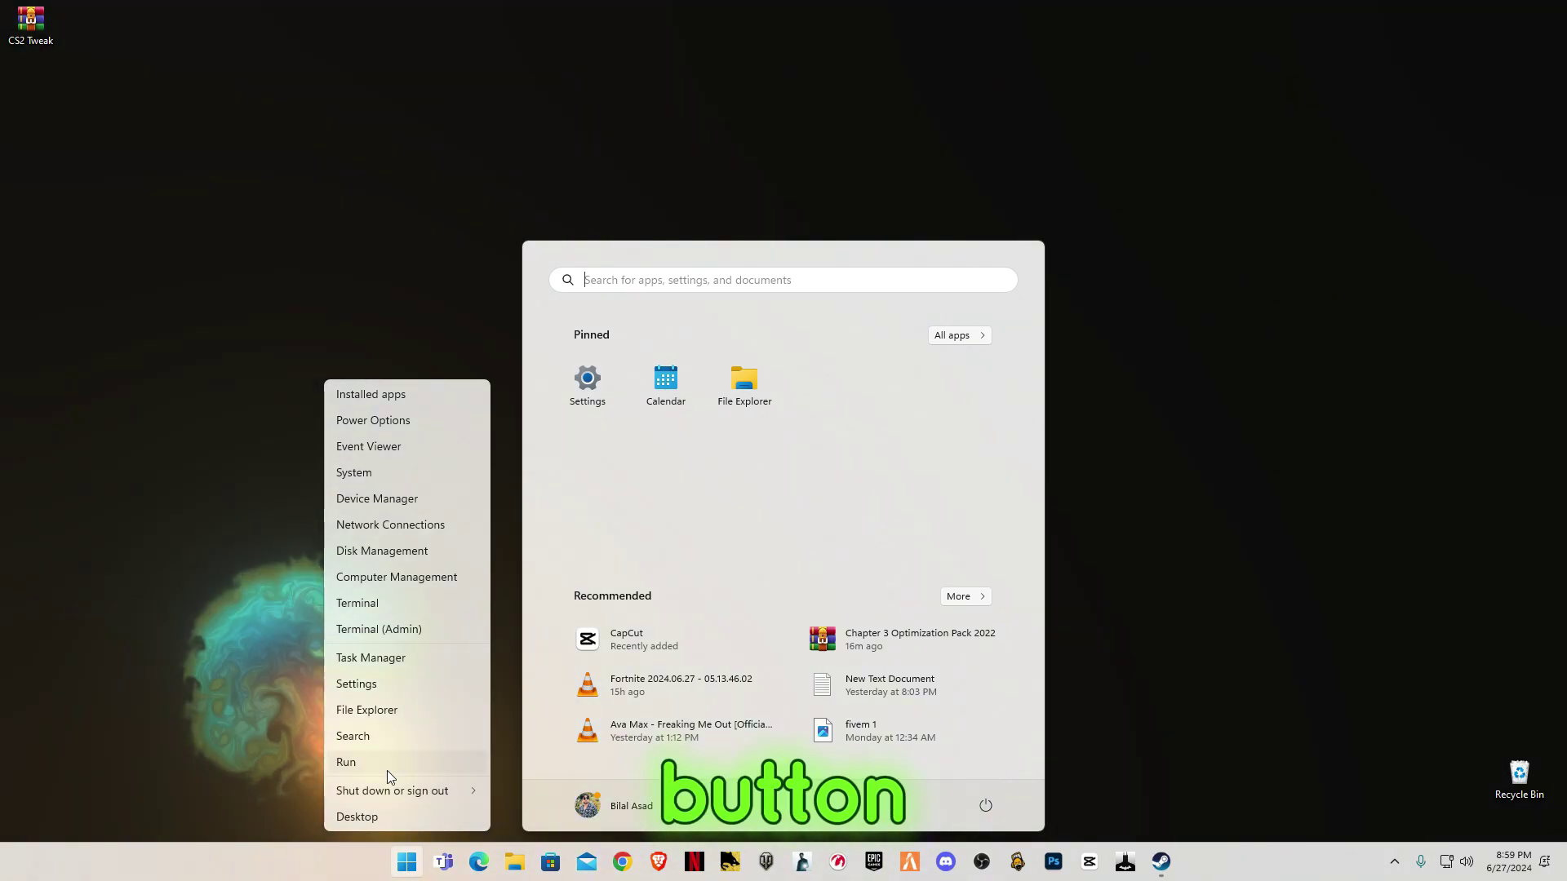
pyautogui.click(364, 764)
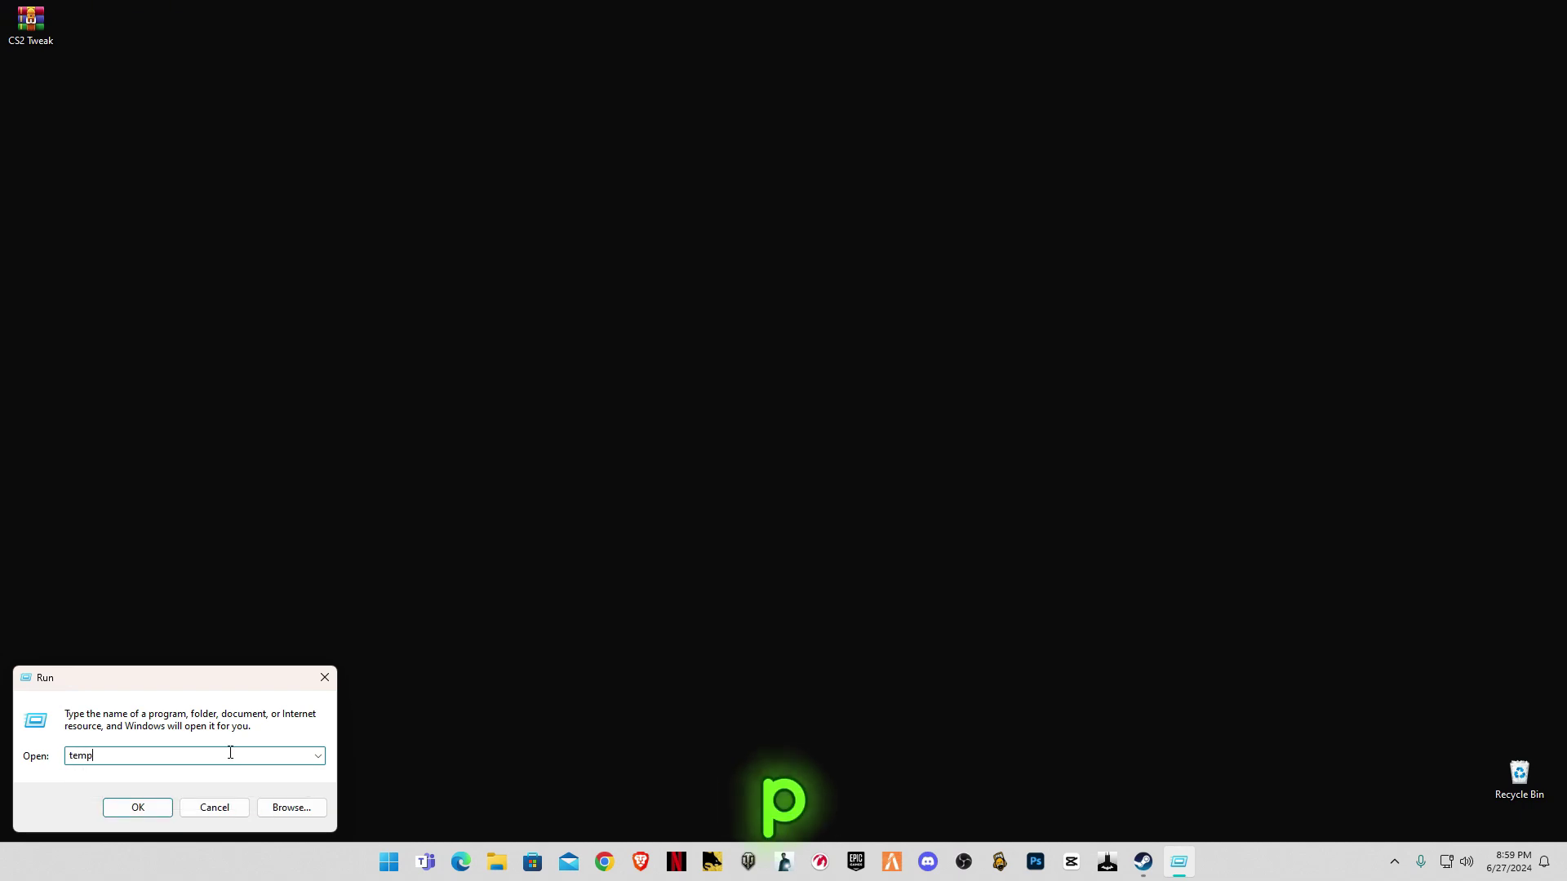
pyautogui.press('Return')
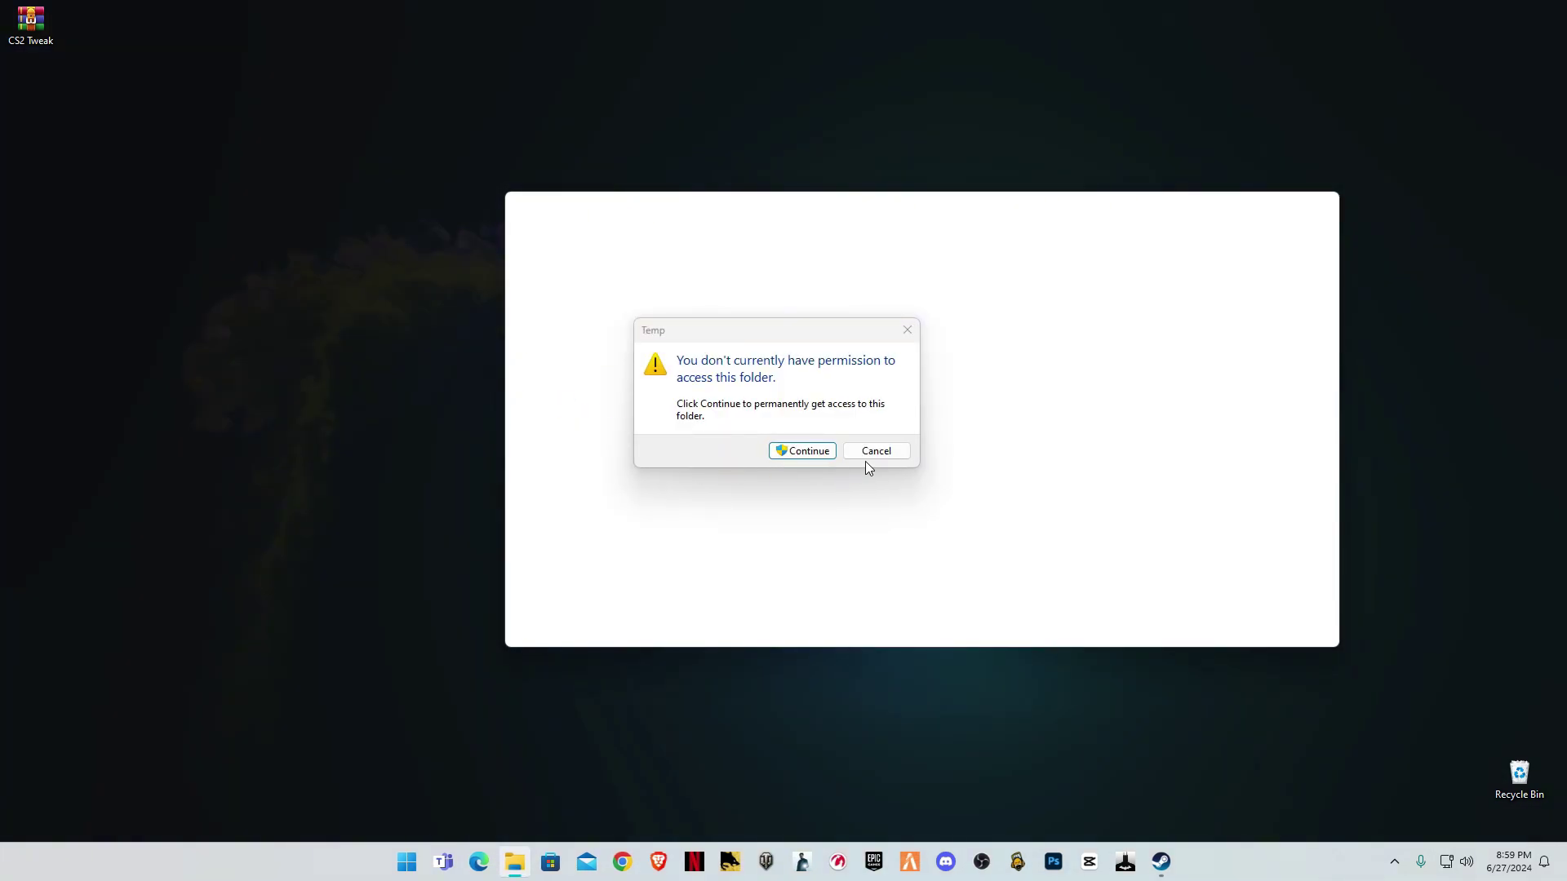
# Delete everything in the Windows Temp folder, skipping all in-use files, and close it
pyautogui.click(803, 451)
pyautogui.hotkey('ctrl', 'a')
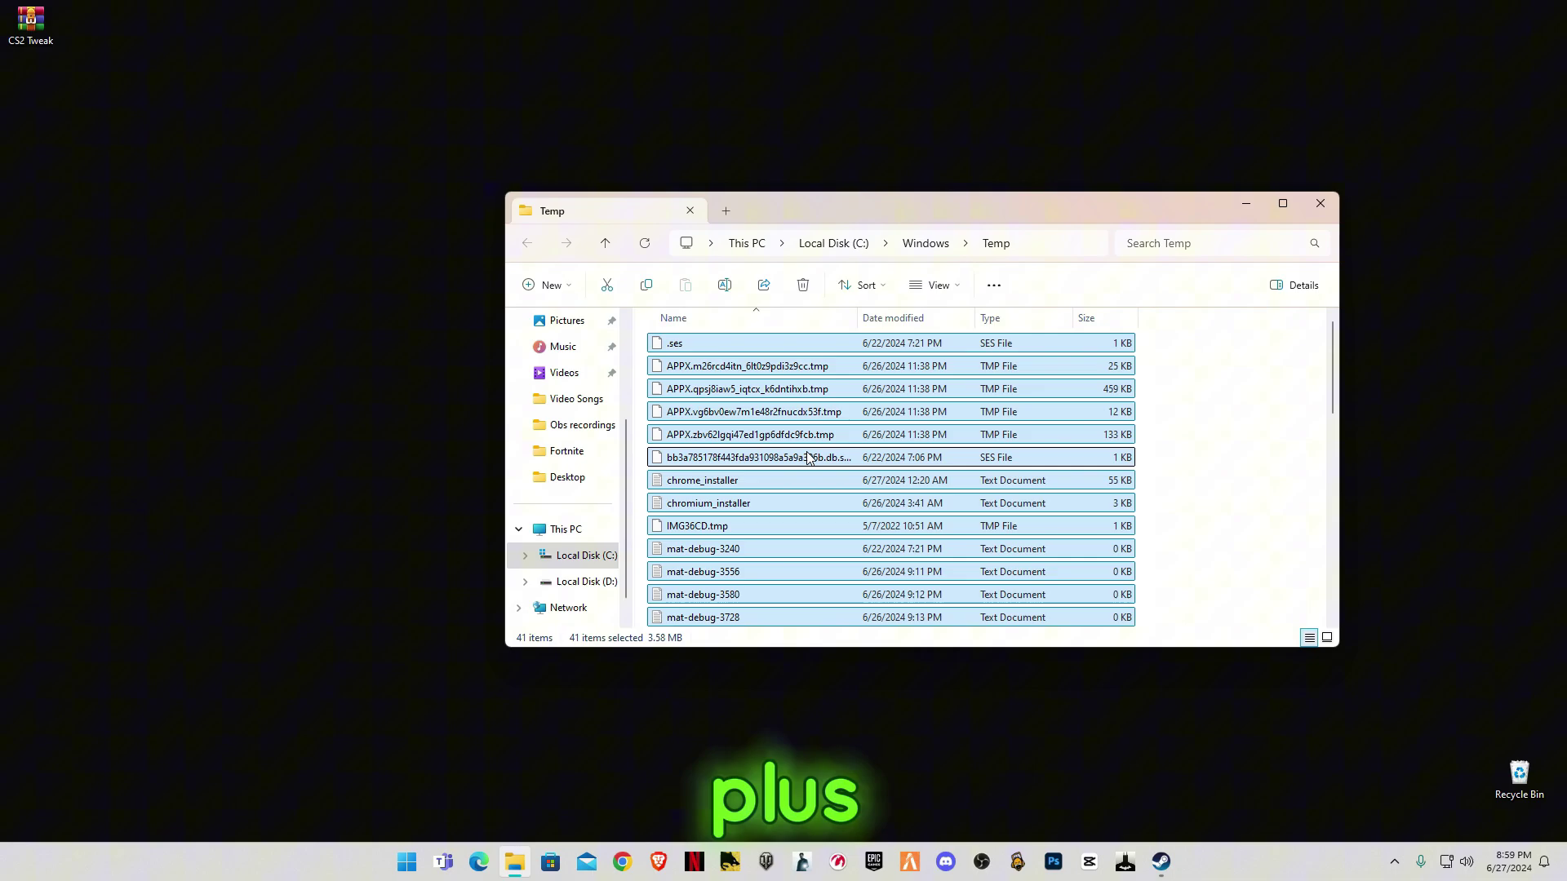
pyautogui.press('Delete')
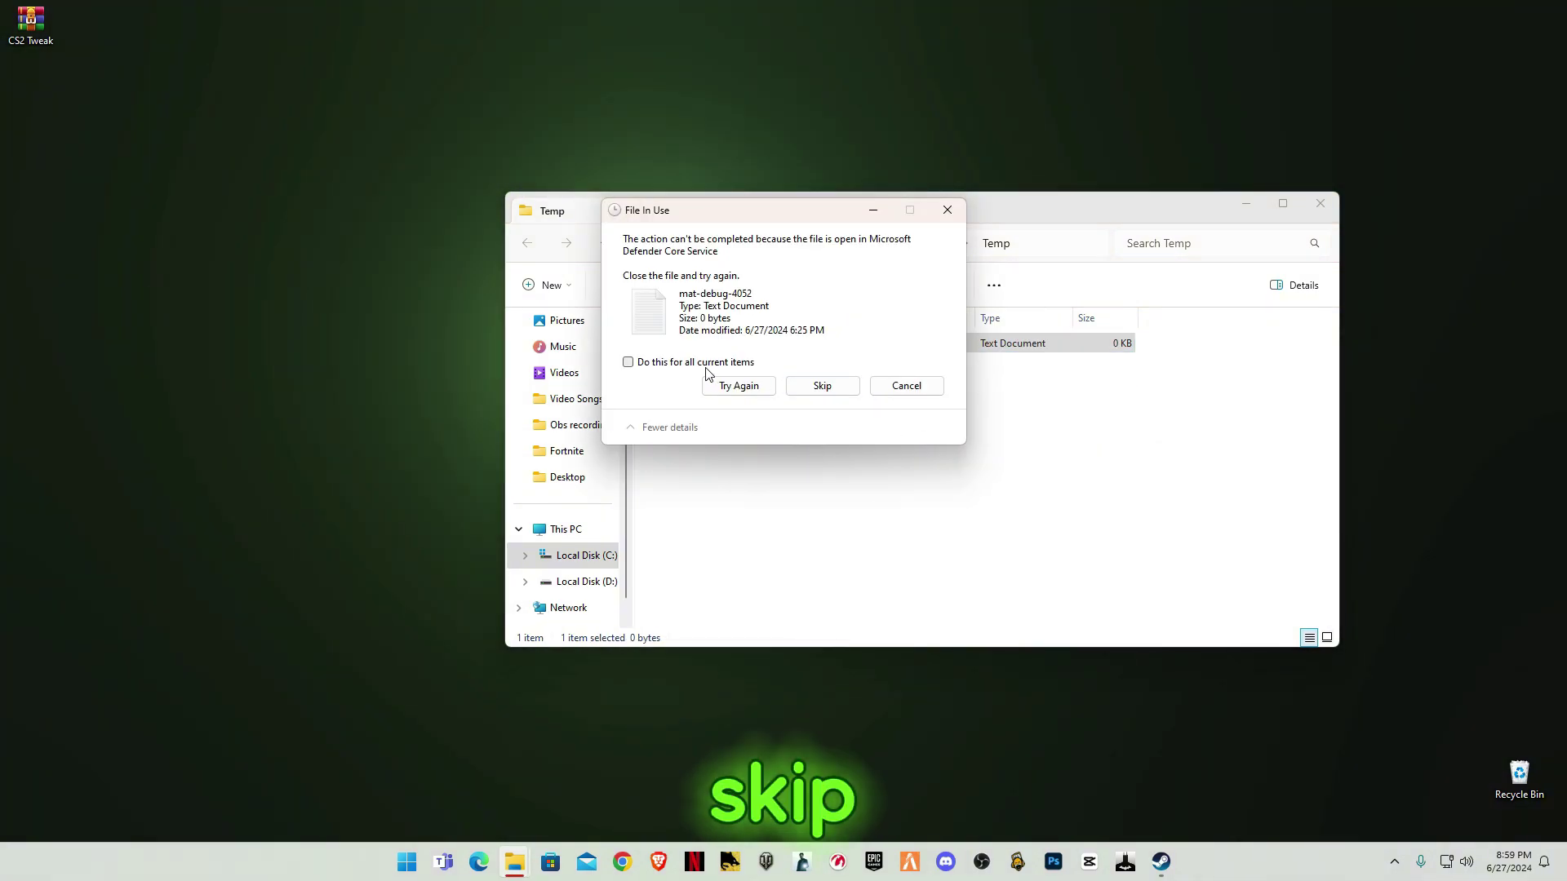
pyautogui.click(628, 363)
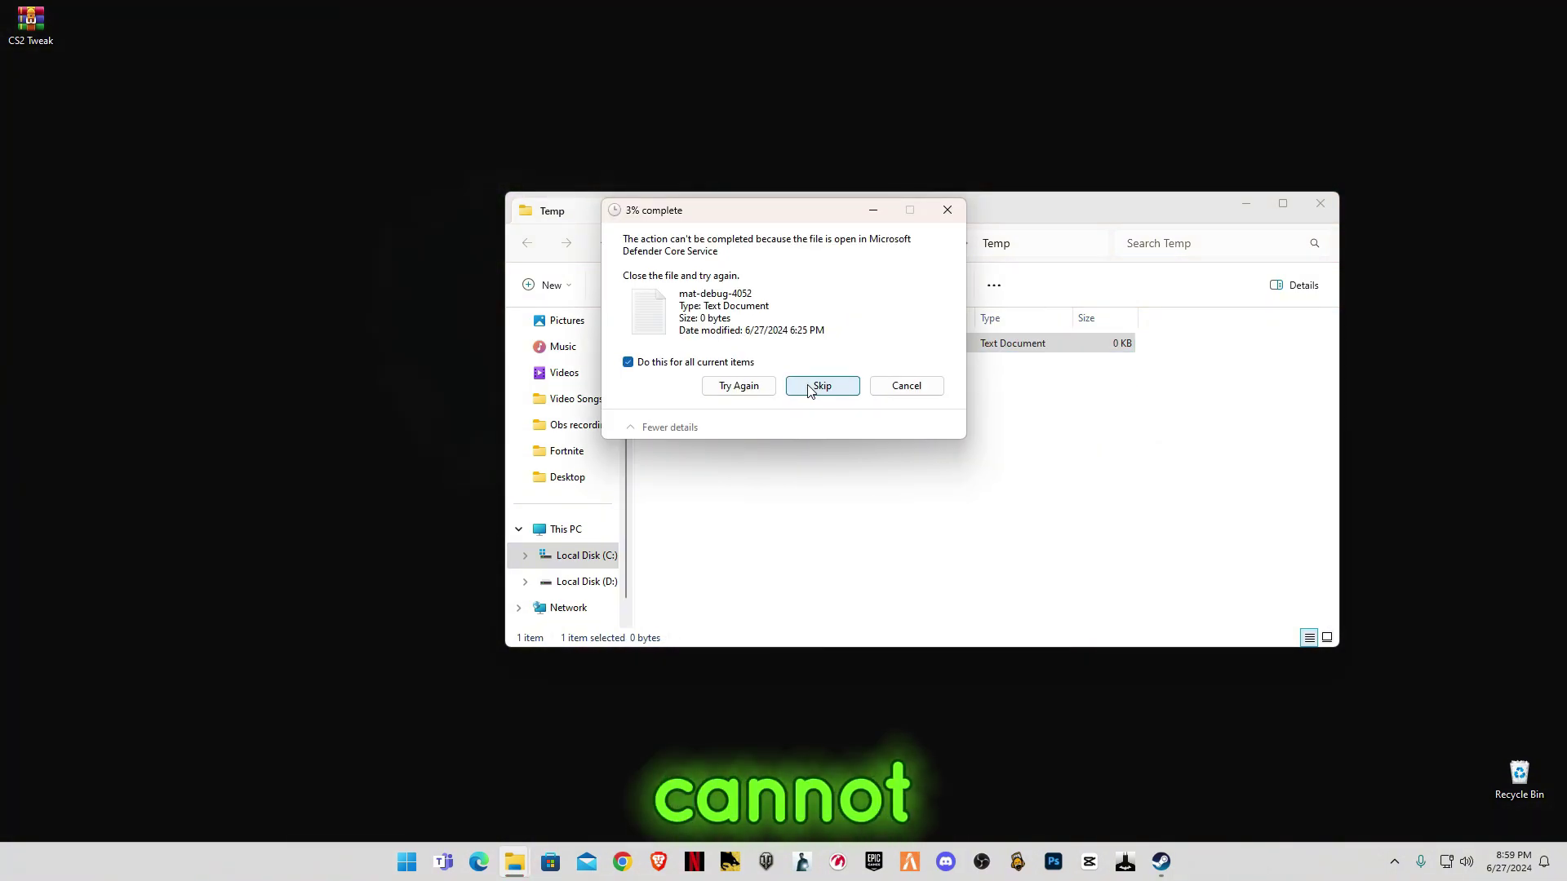
pyautogui.click(822, 386)
pyautogui.click(1314, 206)
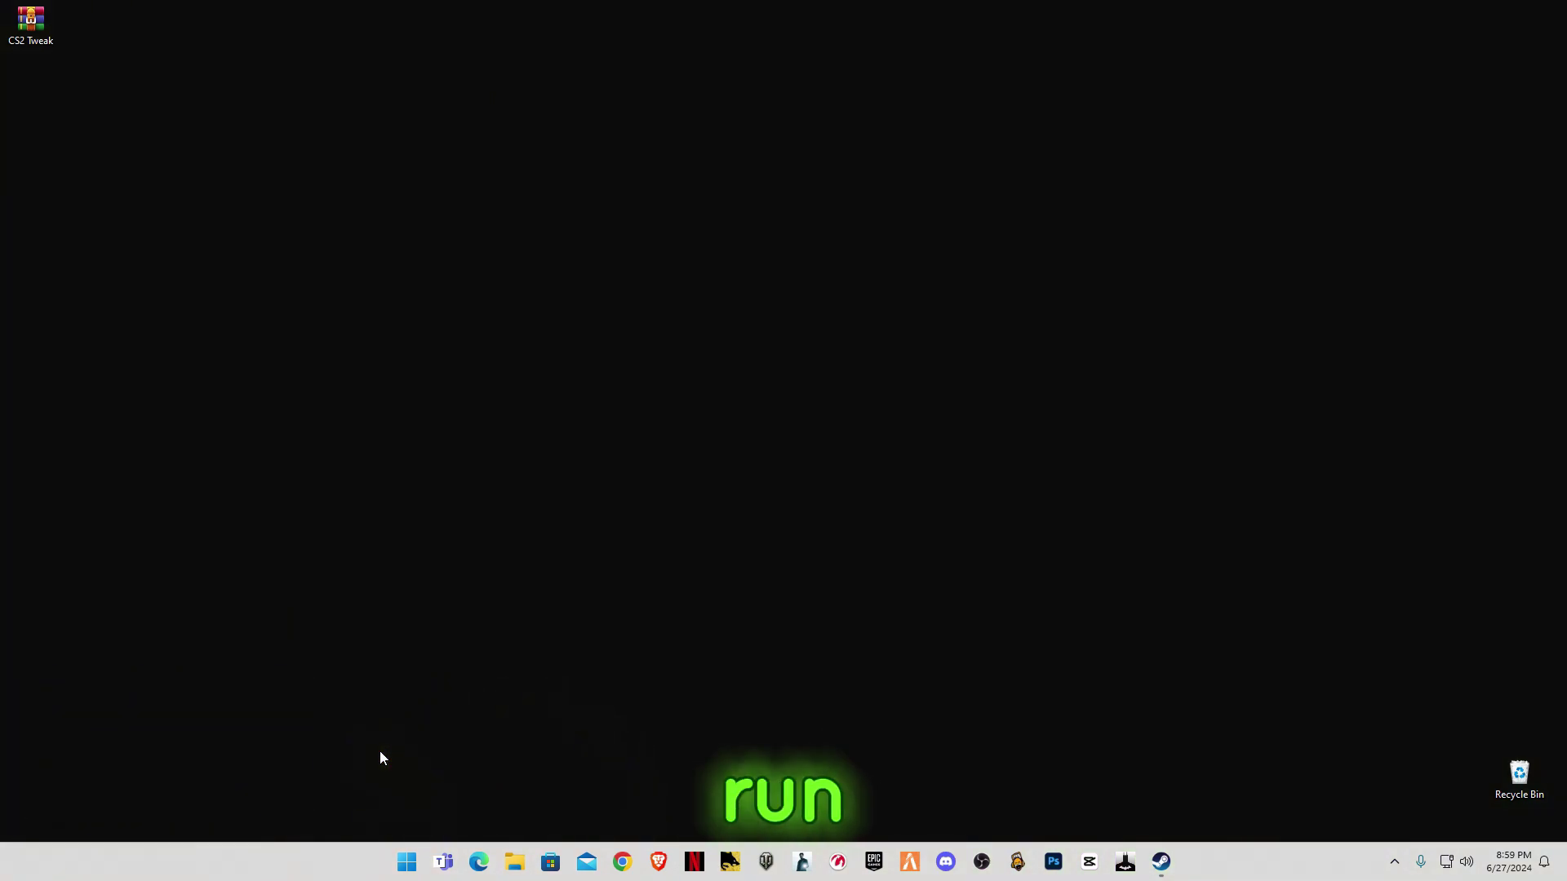
# Run %temp% and recycle all its contents, skipping files in use, then close Explorer
pyautogui.press('super+r')
pyautogui.write('%')
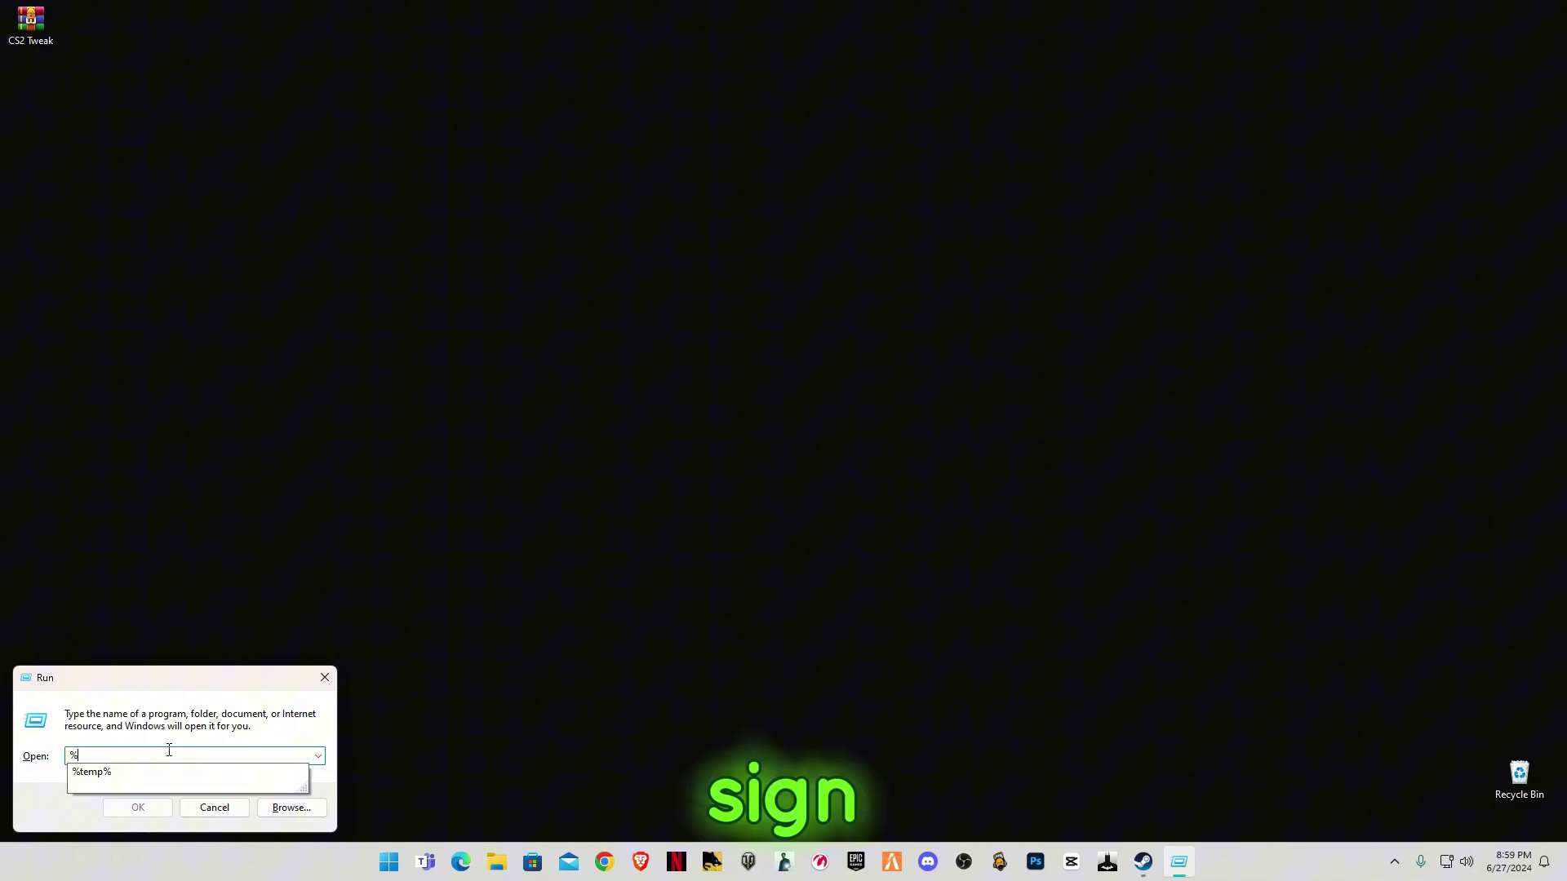
pyautogui.write('temp%')
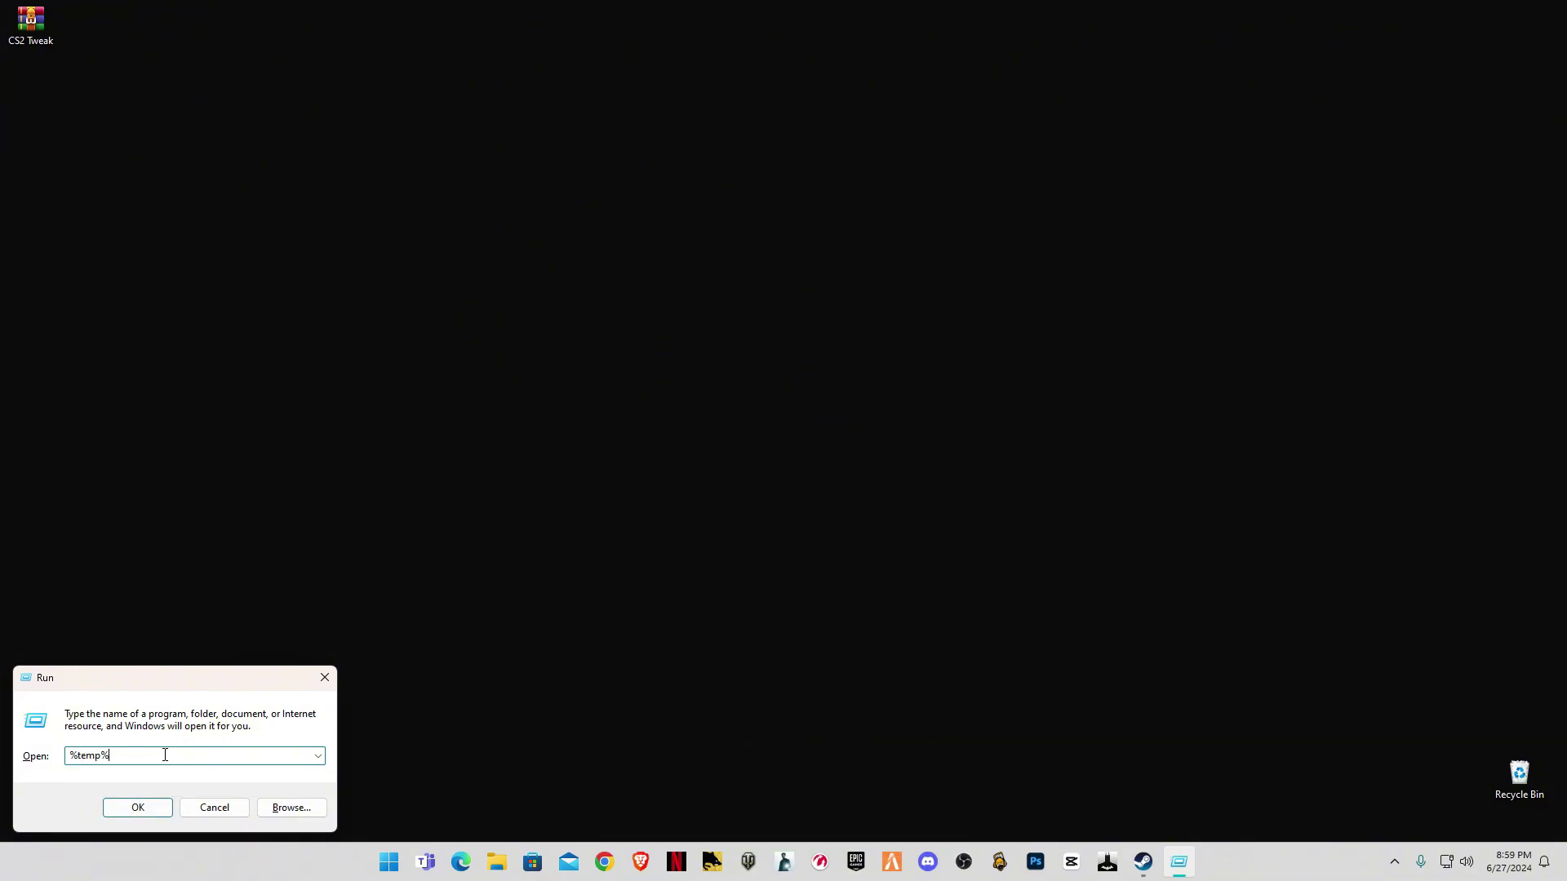
pyautogui.press('Return')
pyautogui.click(875, 459)
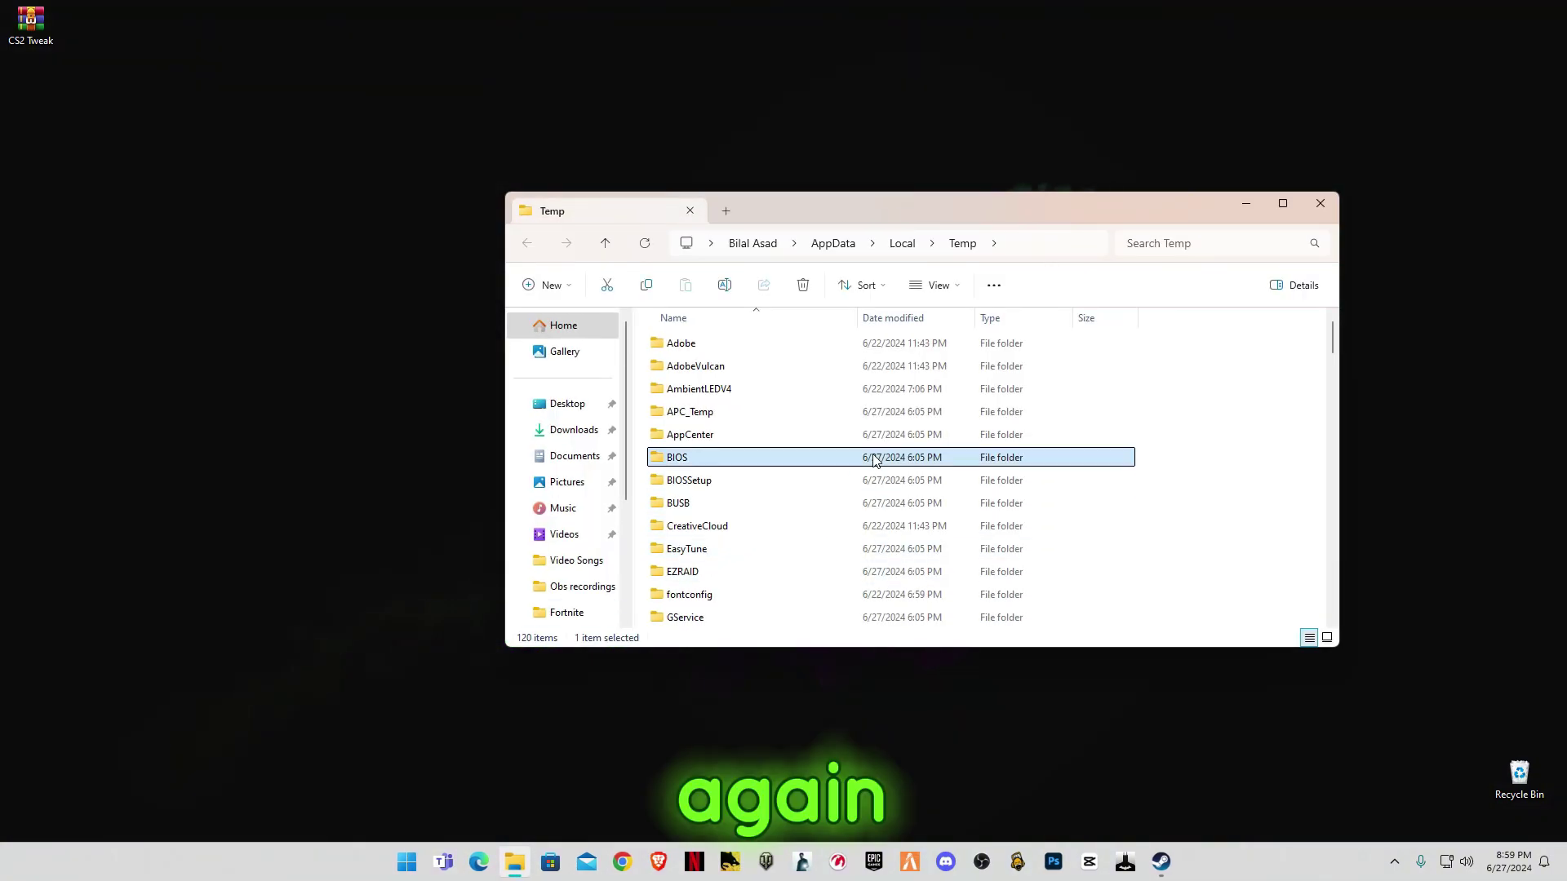
pyautogui.hotkey('ctrl', 'a')
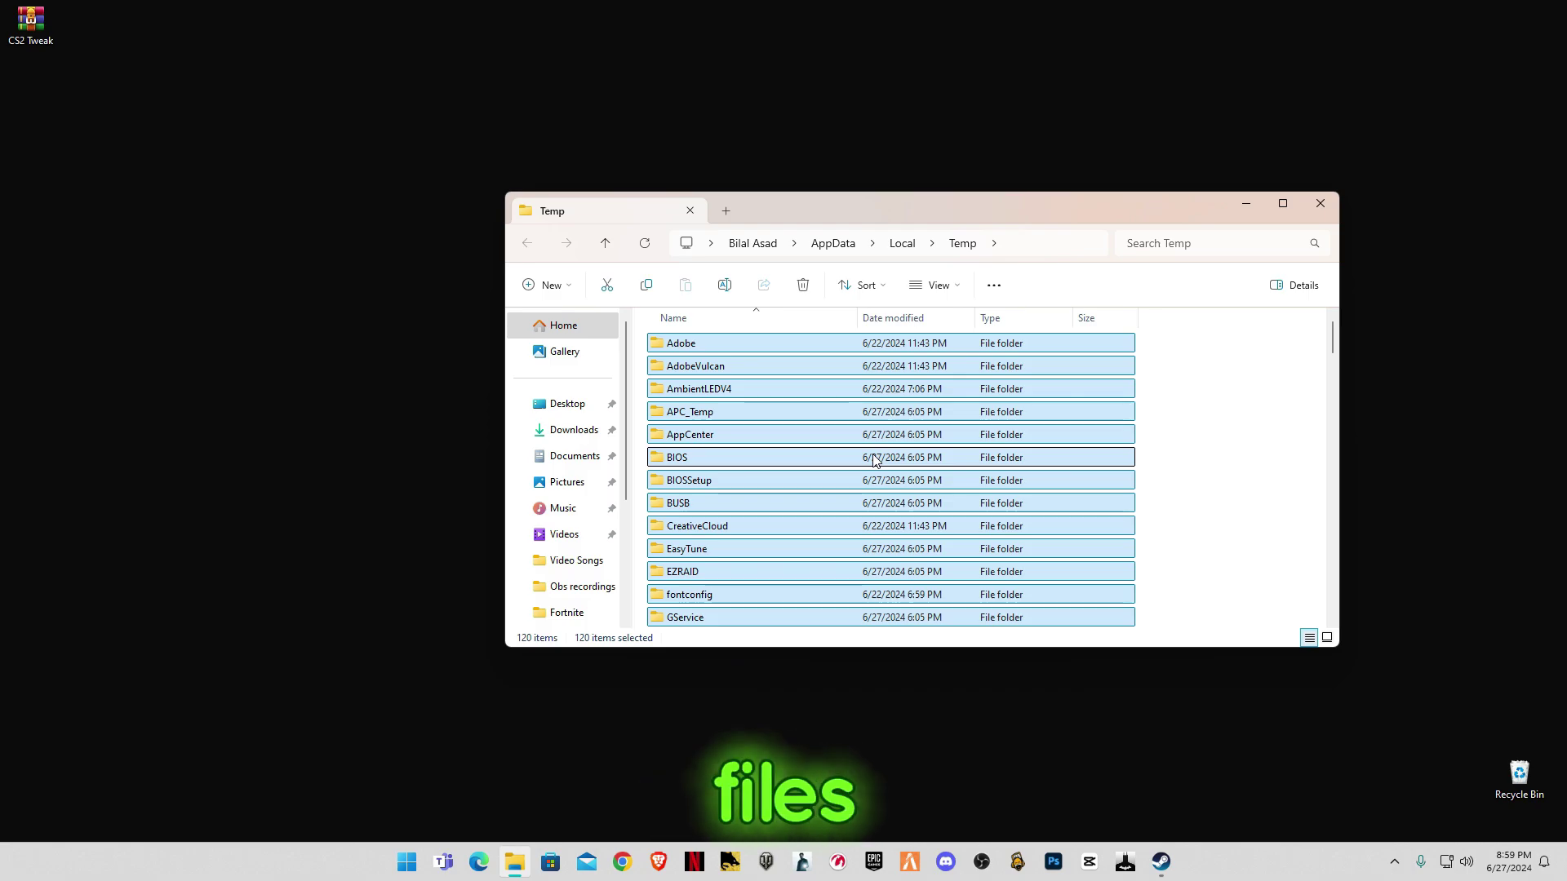
pyautogui.press('Delete')
pyautogui.click(734, 351)
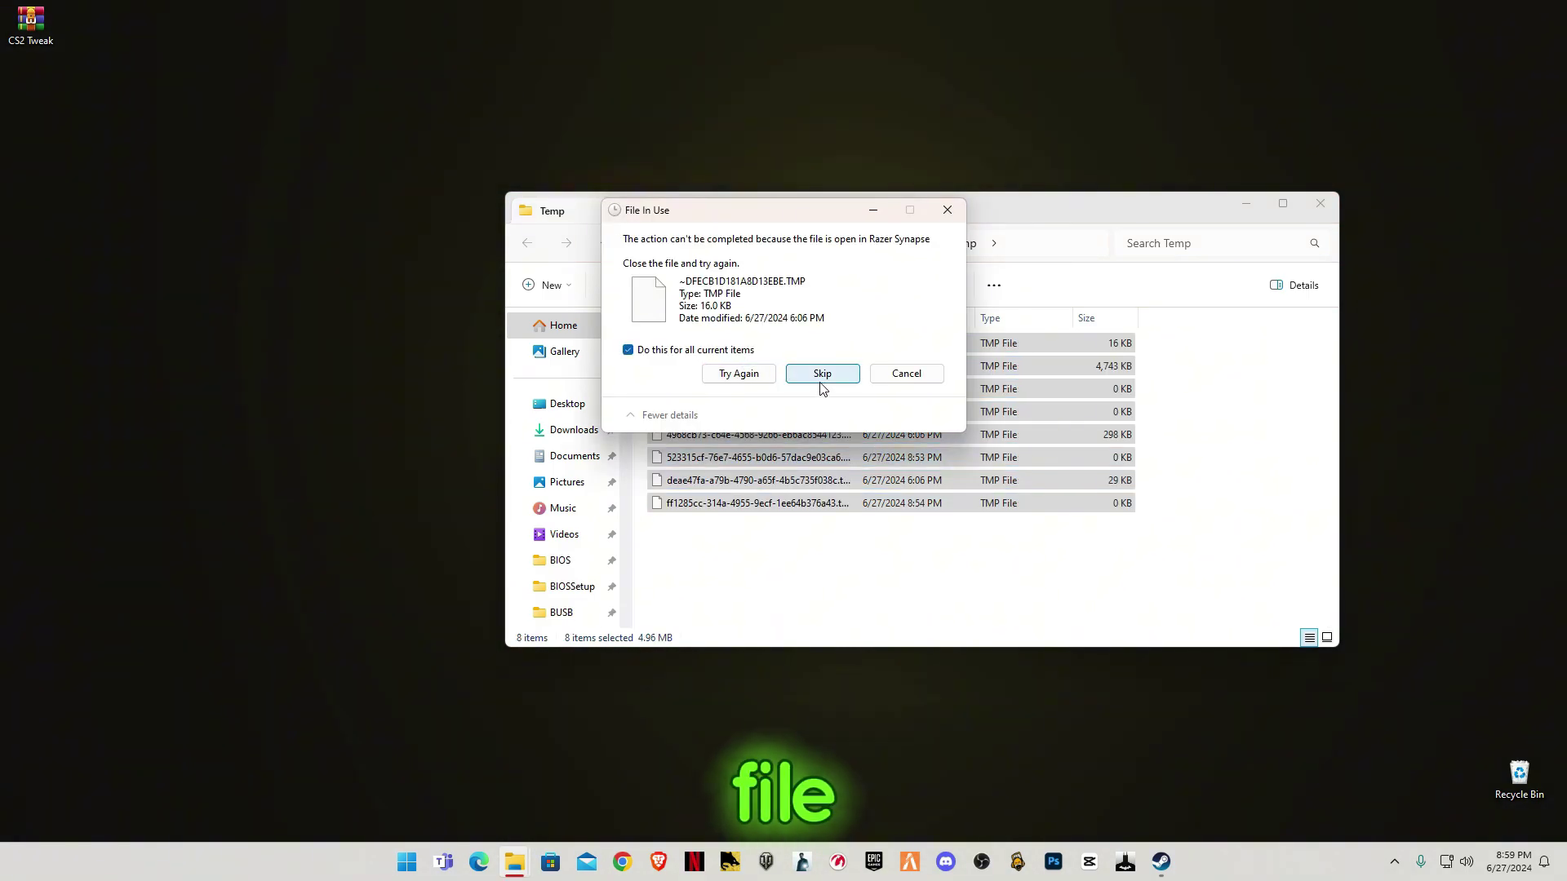
pyautogui.click(822, 380)
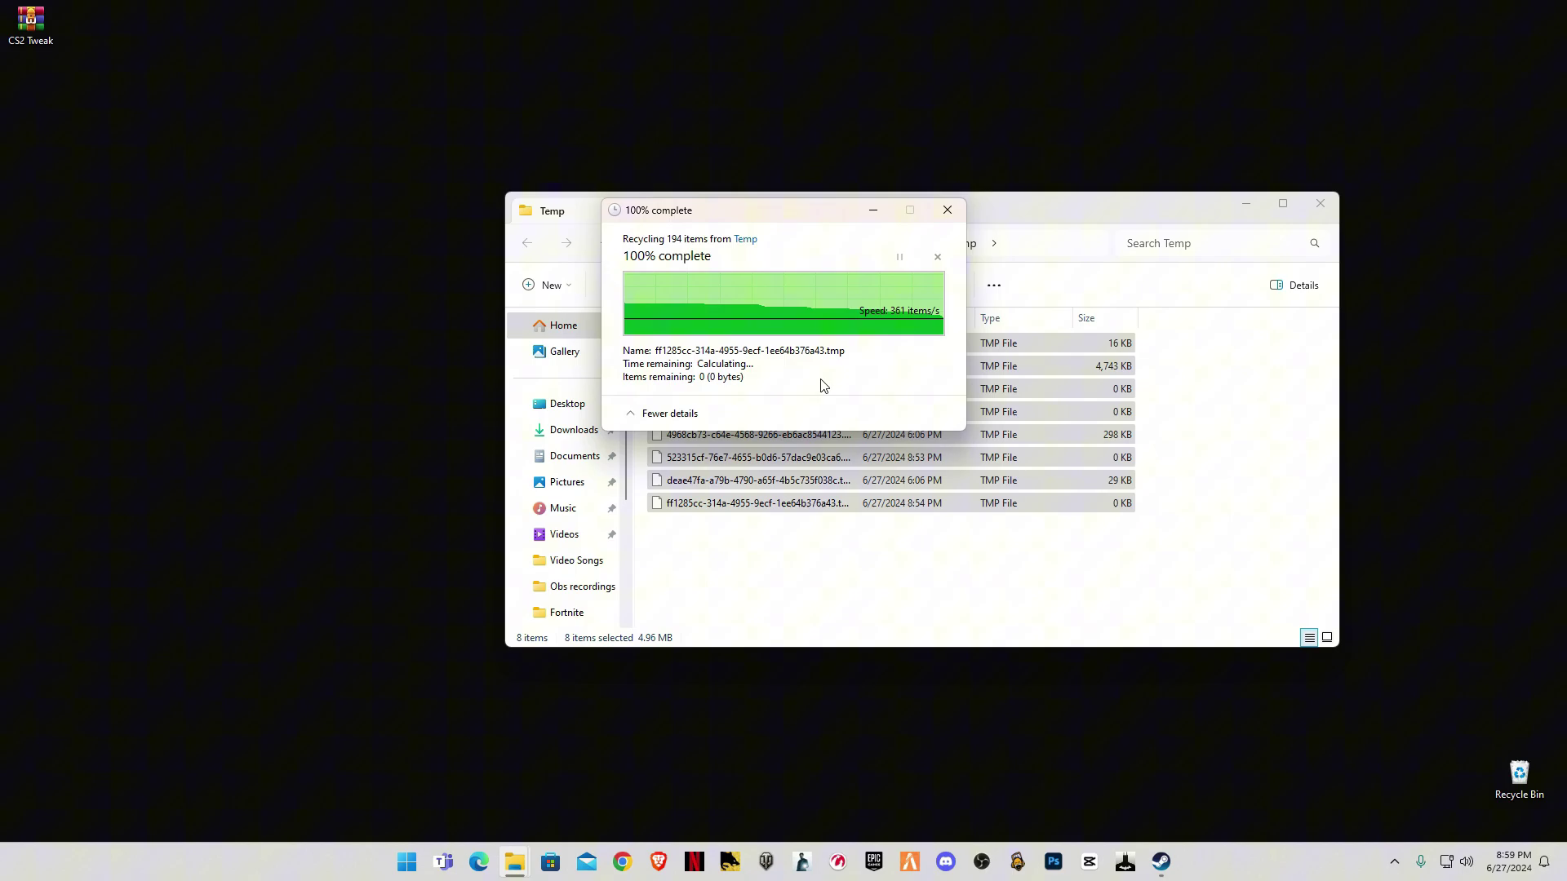
pyautogui.click(1319, 203)
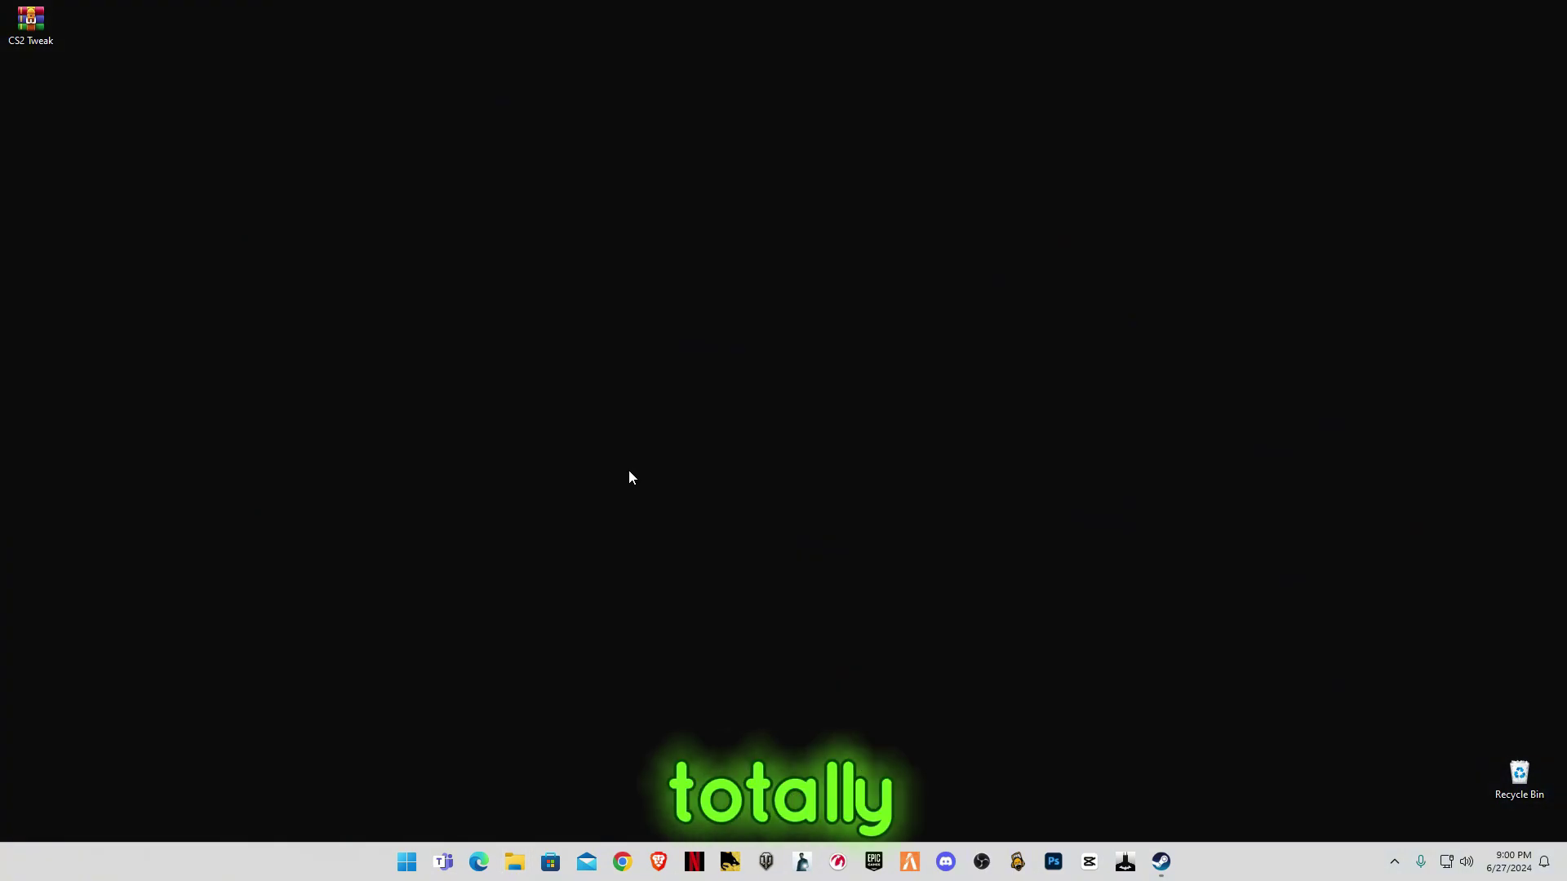
# Run 'prefetch' and delete all 339 Prefetch files, skipping the one in use
pyautogui.press('super+r')
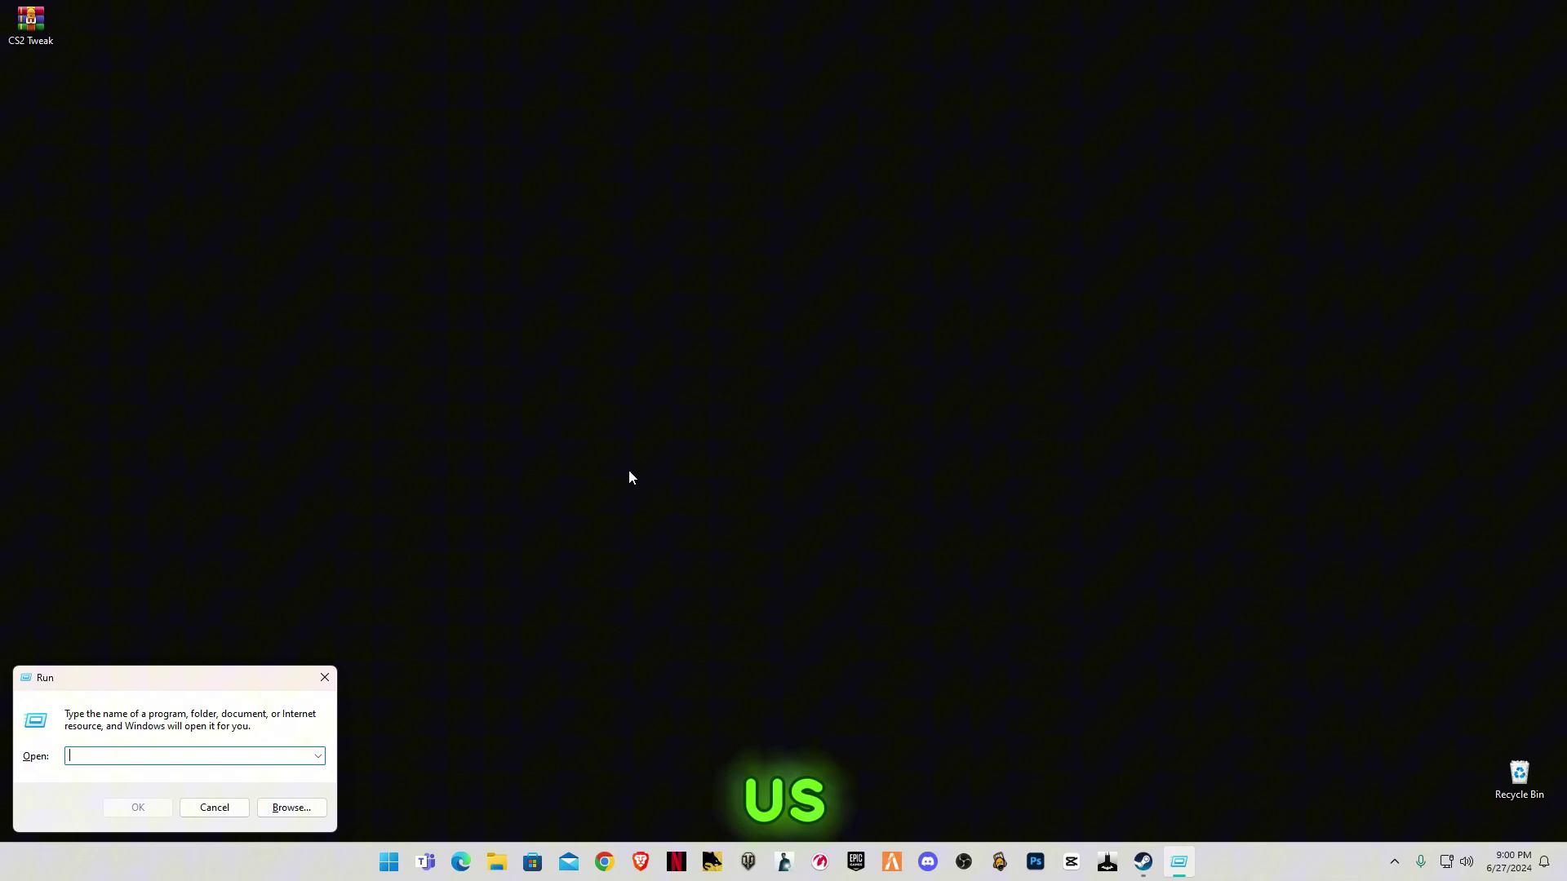
pyautogui.write('p')
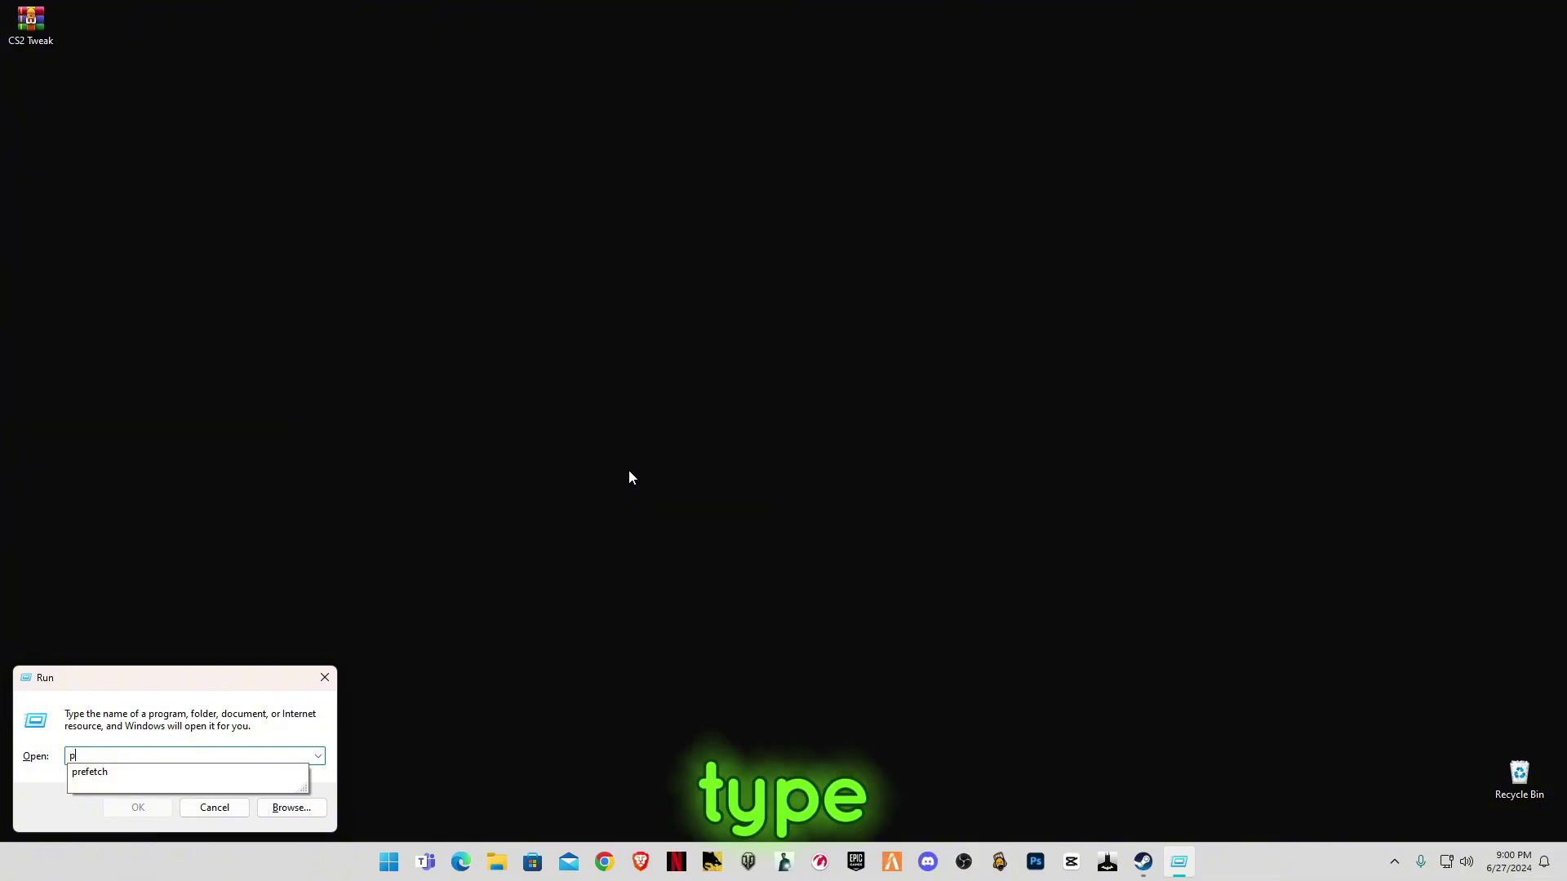
pyautogui.write('refetch')
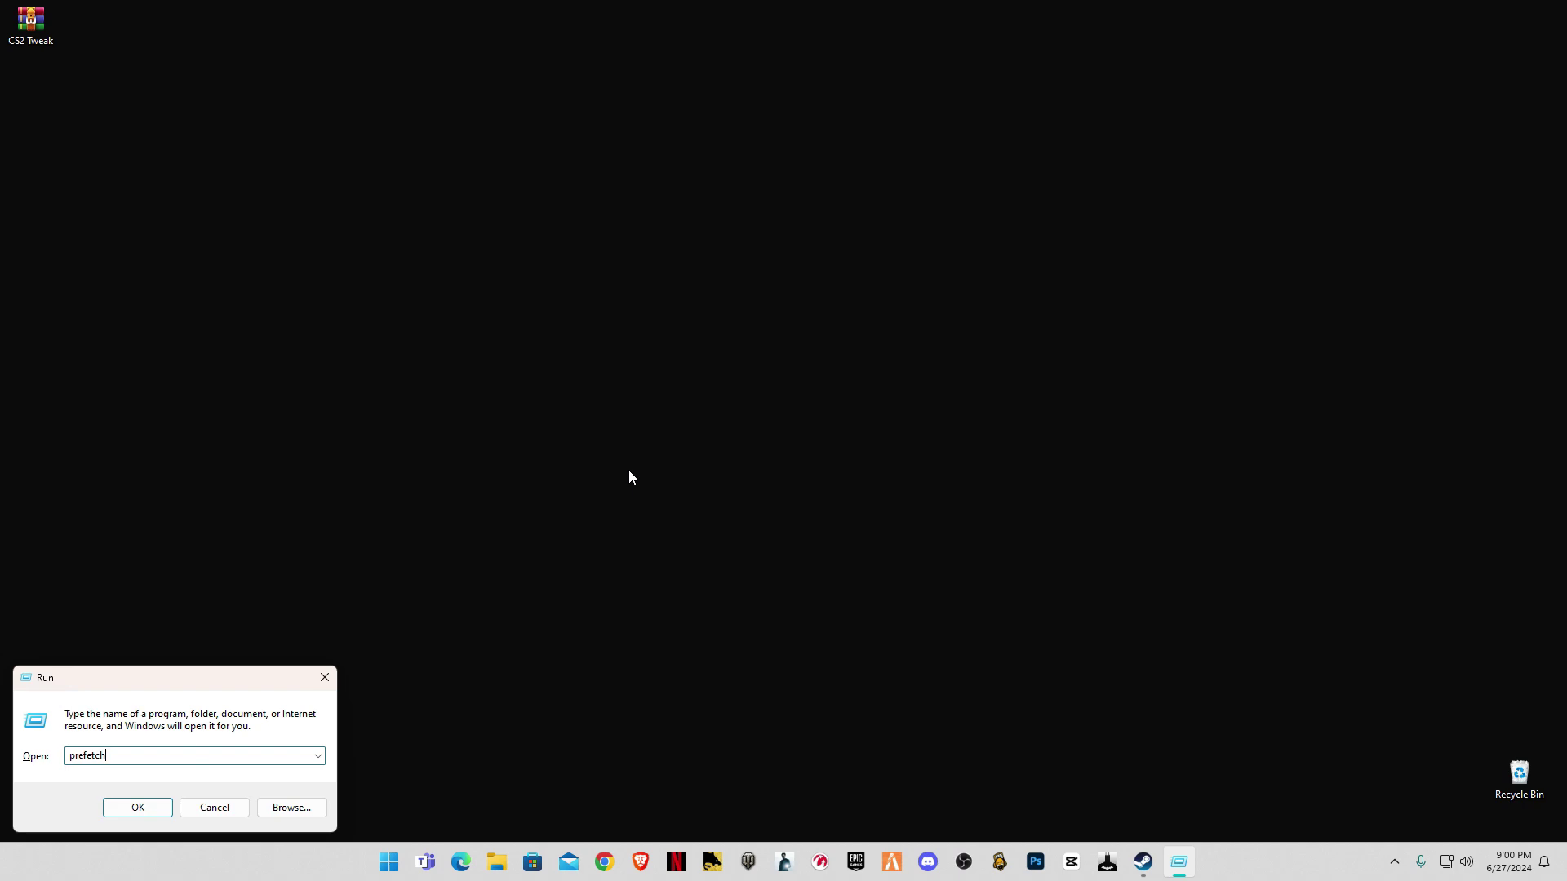
pyautogui.press('Return')
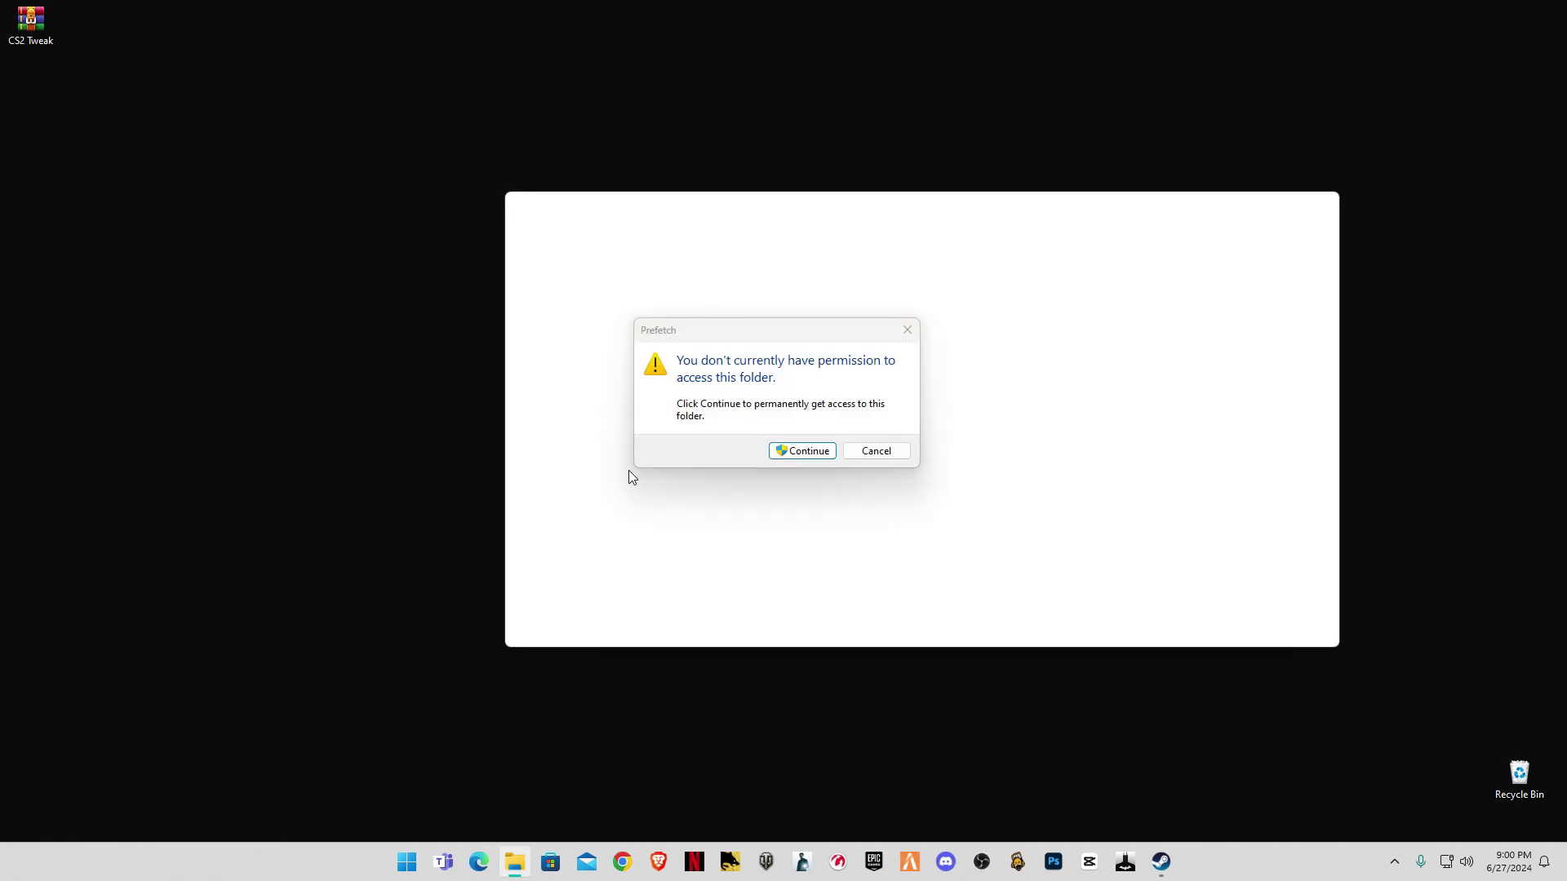
pyautogui.click(781, 455)
pyautogui.hotkey('ctrl', 'a')
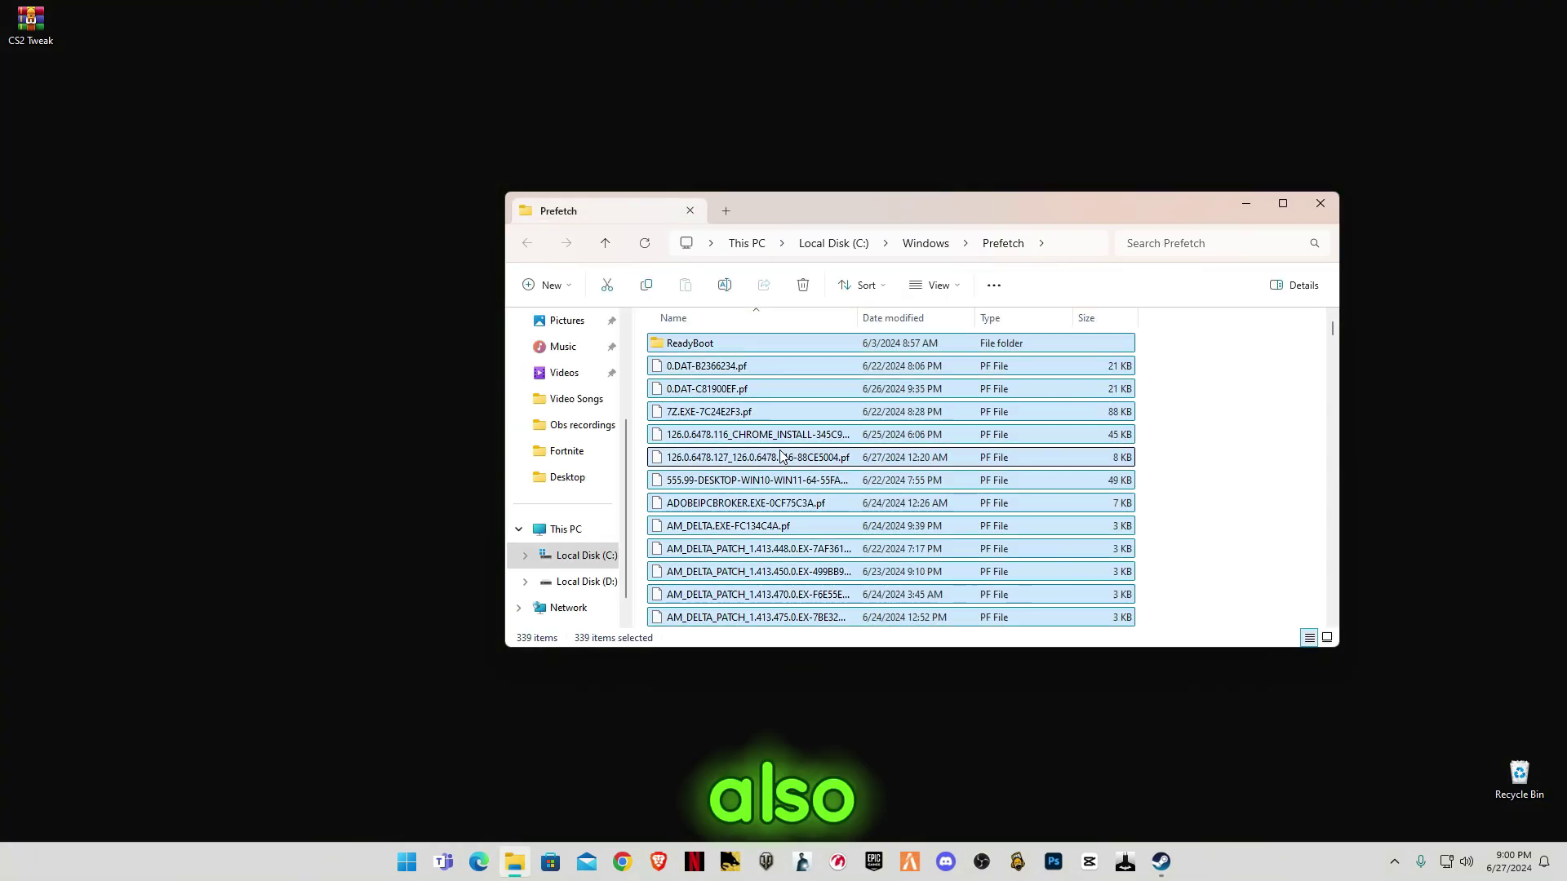
pyautogui.press('Delete')
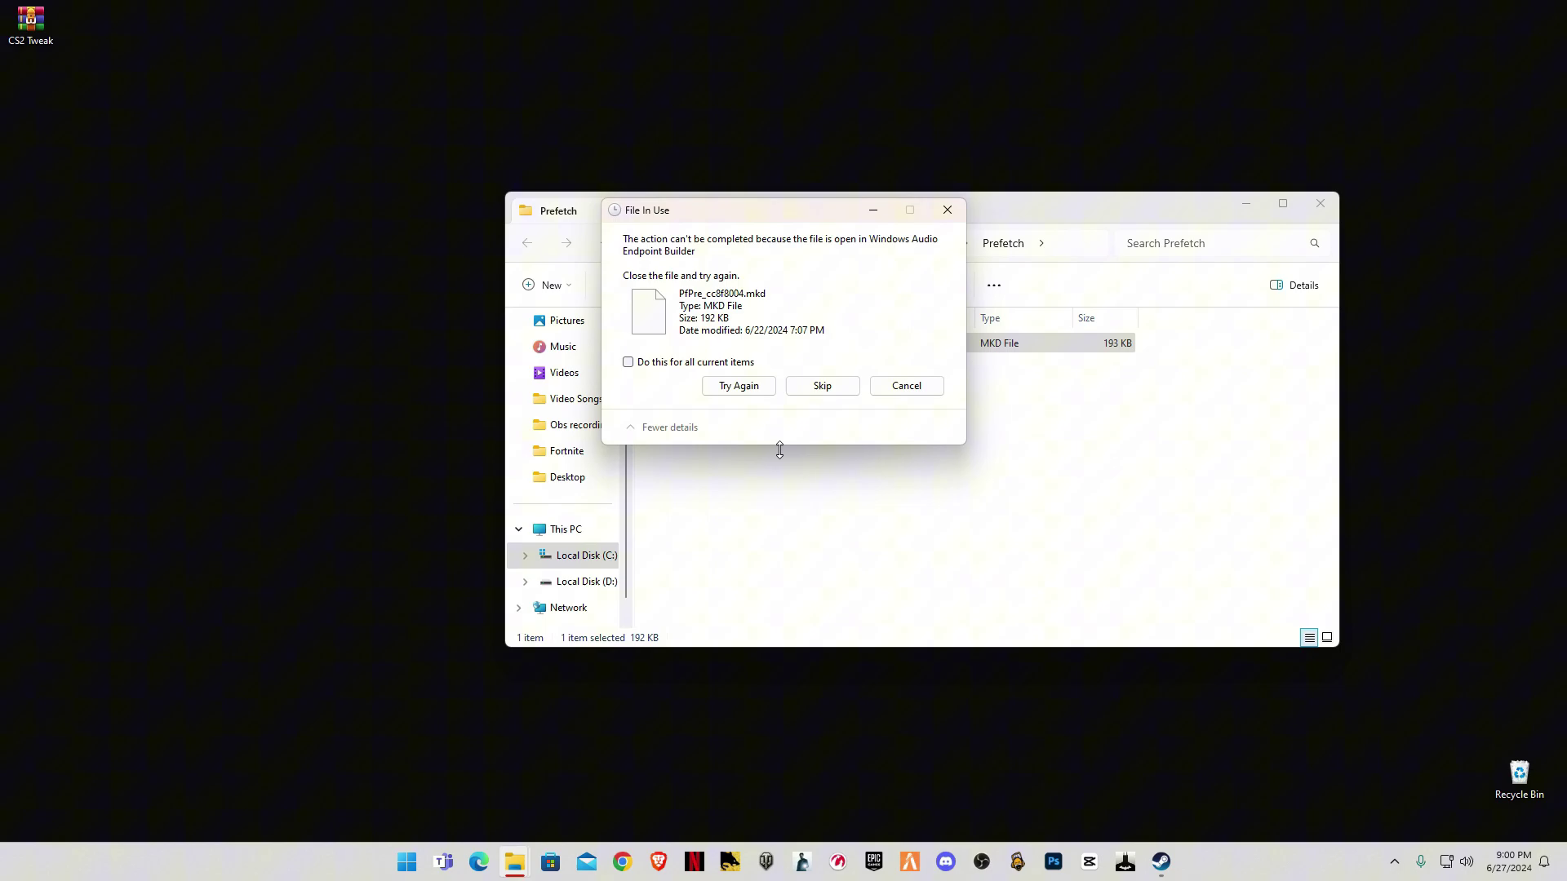
pyautogui.click(821, 386)
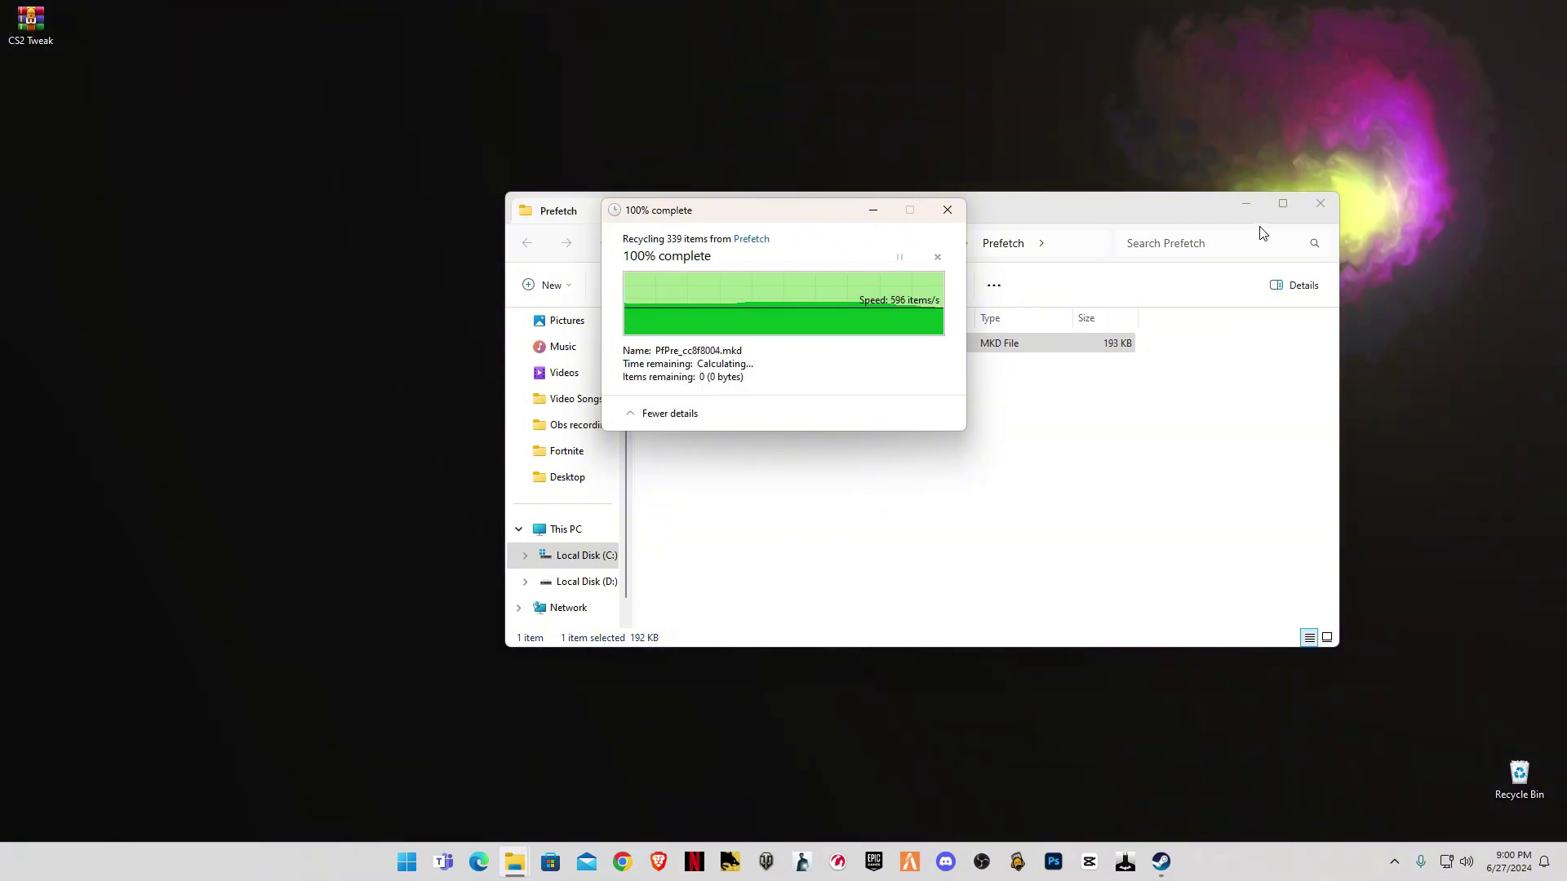
# Close the Prefetch window, permanently empty the Recycle Bin, and bring up the desktop shortcut menu
pyautogui.click(1319, 206)
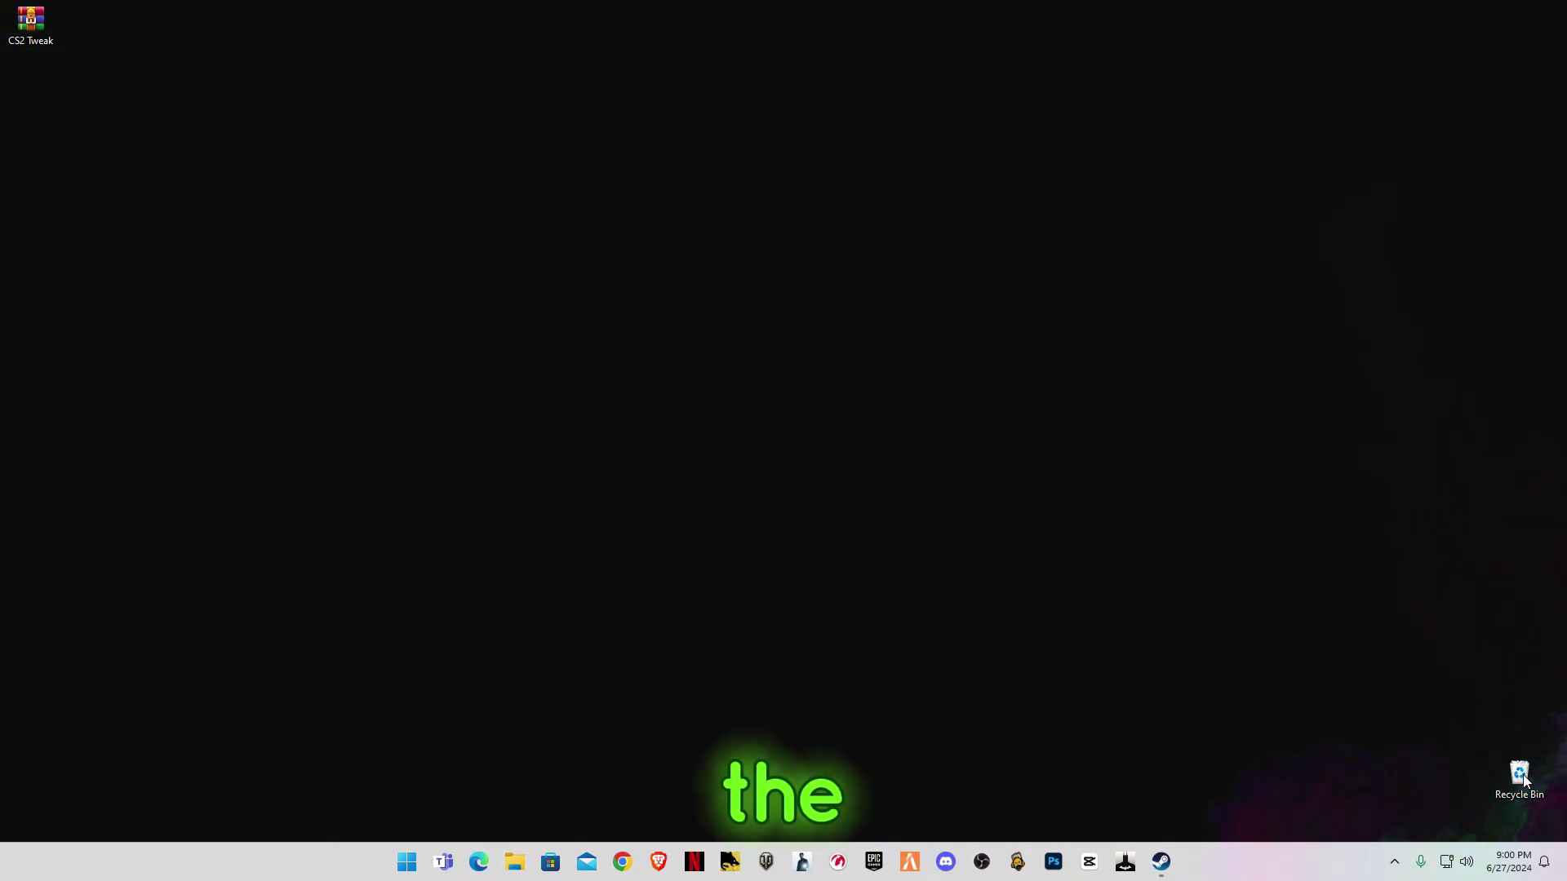
pyautogui.rightClick(1521, 773)
pyautogui.click(1369, 649)
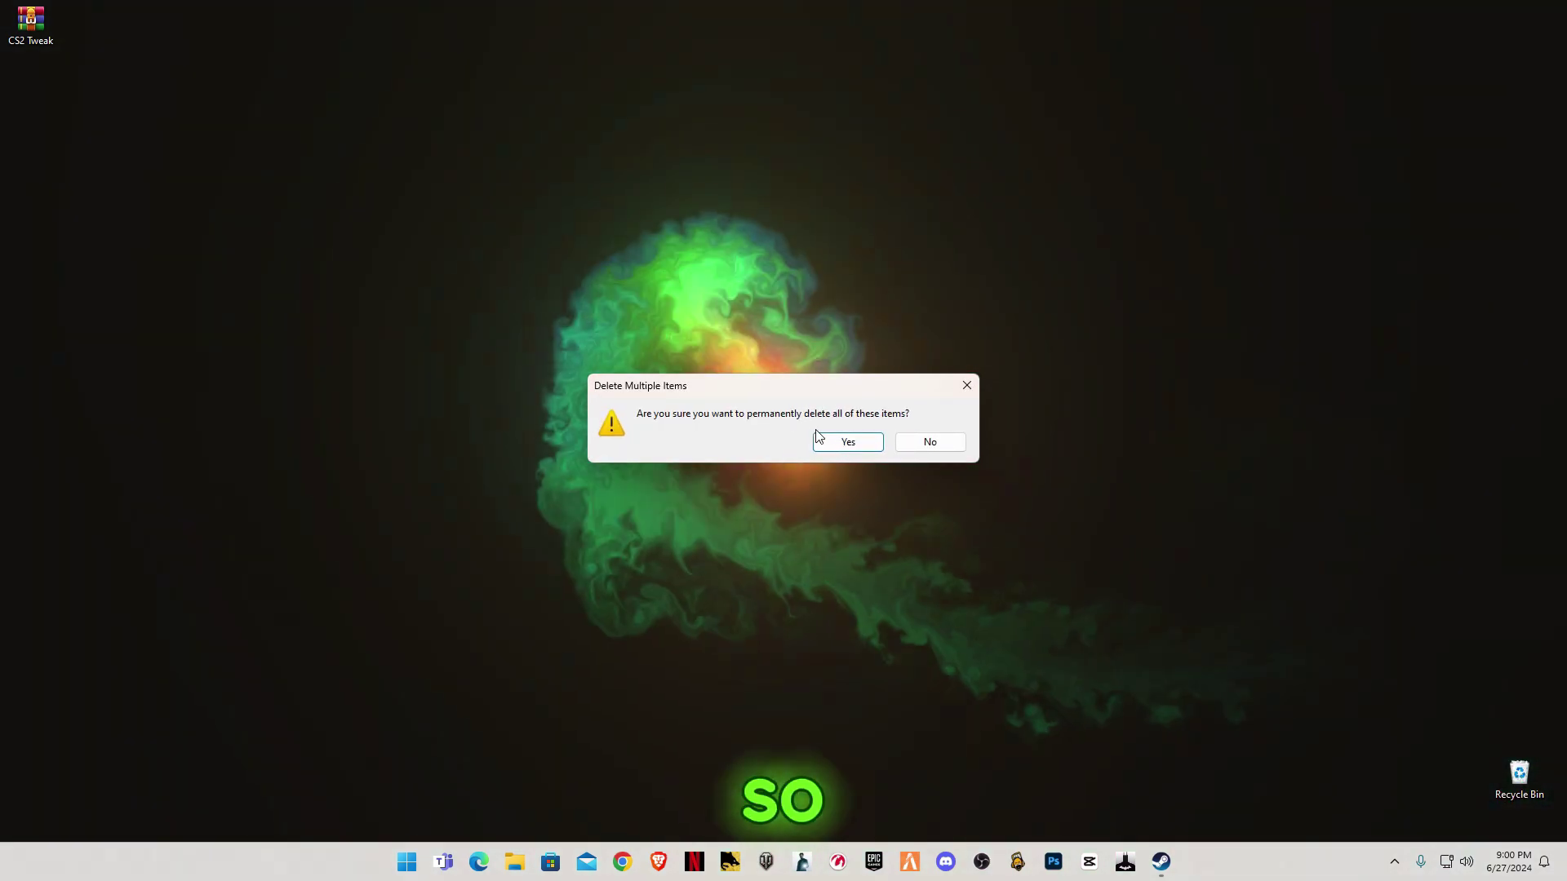
pyautogui.click(841, 442)
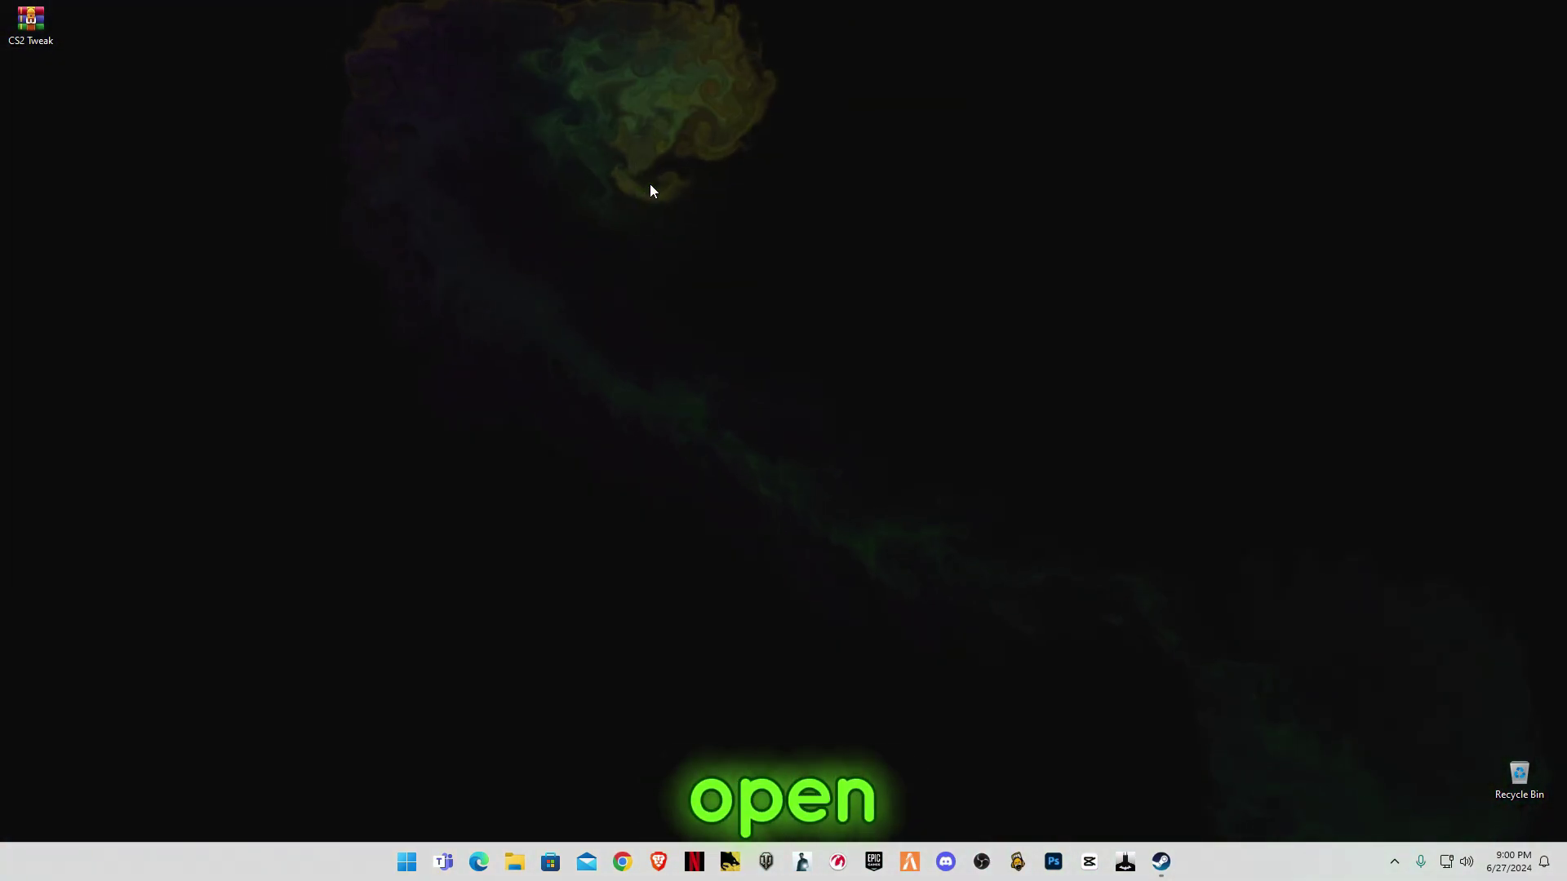
pyautogui.rightClick(651, 186)
# Launch NVIDIA Control Panel and add cs2.exe under Manage 3D settings > Program Settings
pyautogui.click(721, 299)
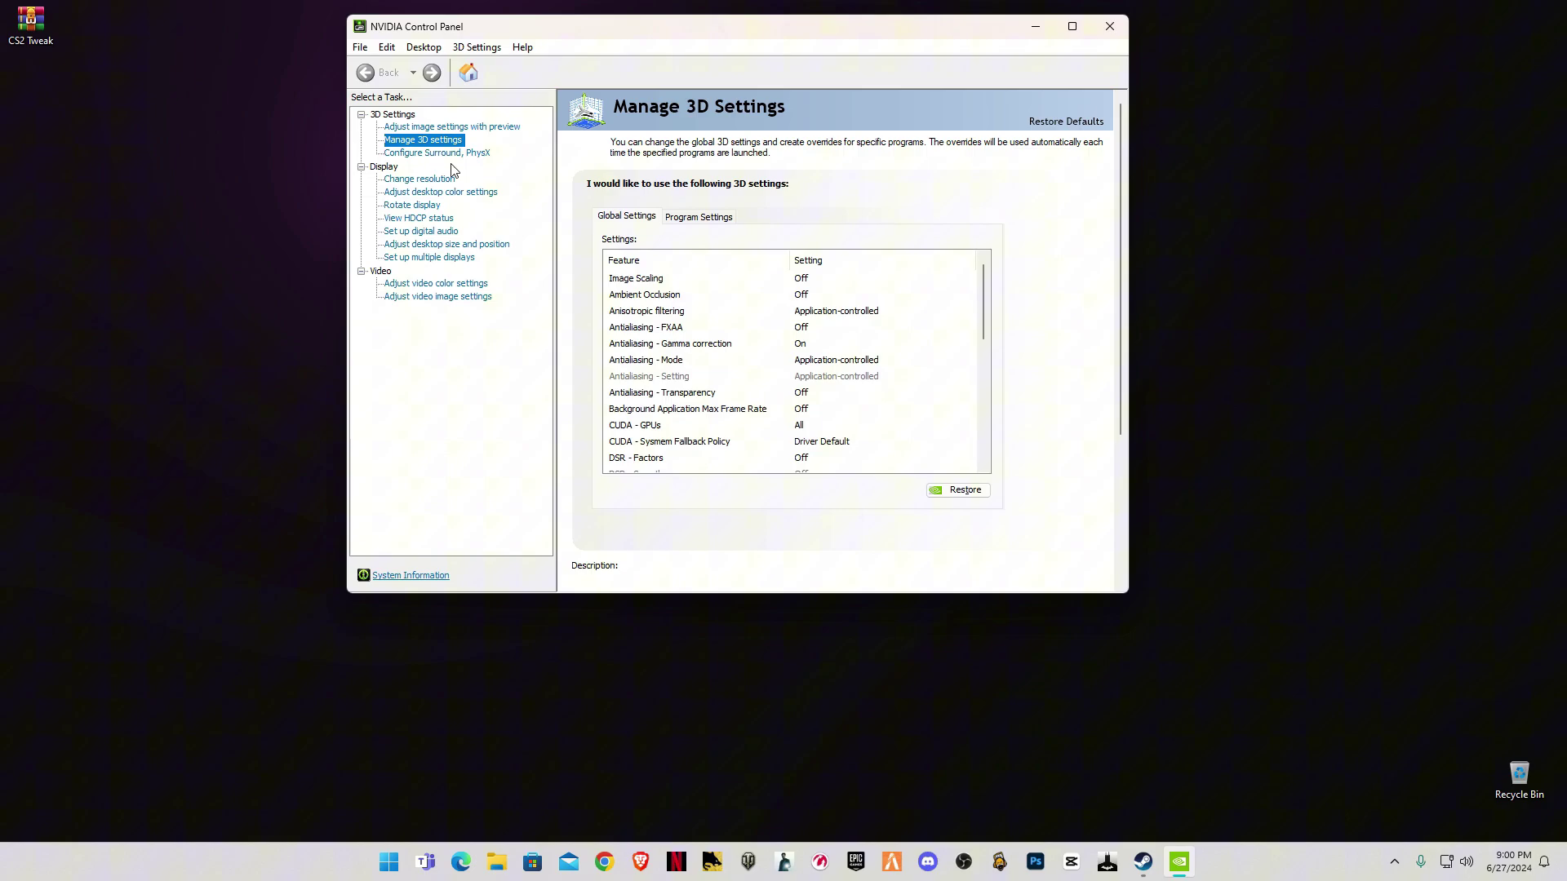
pyautogui.click(707, 217)
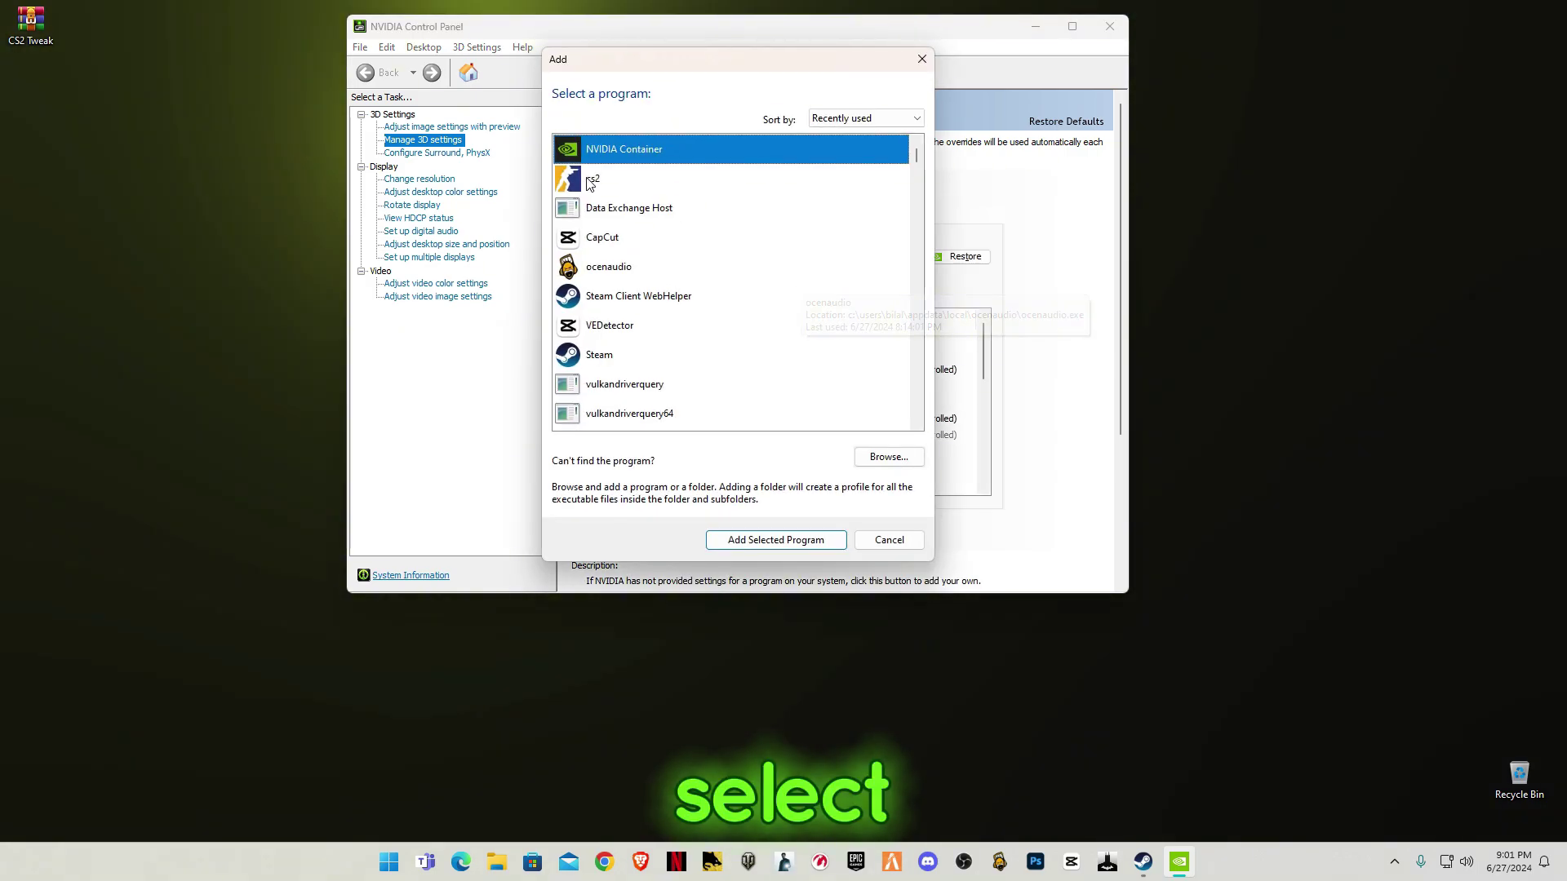
pyautogui.press('Down')
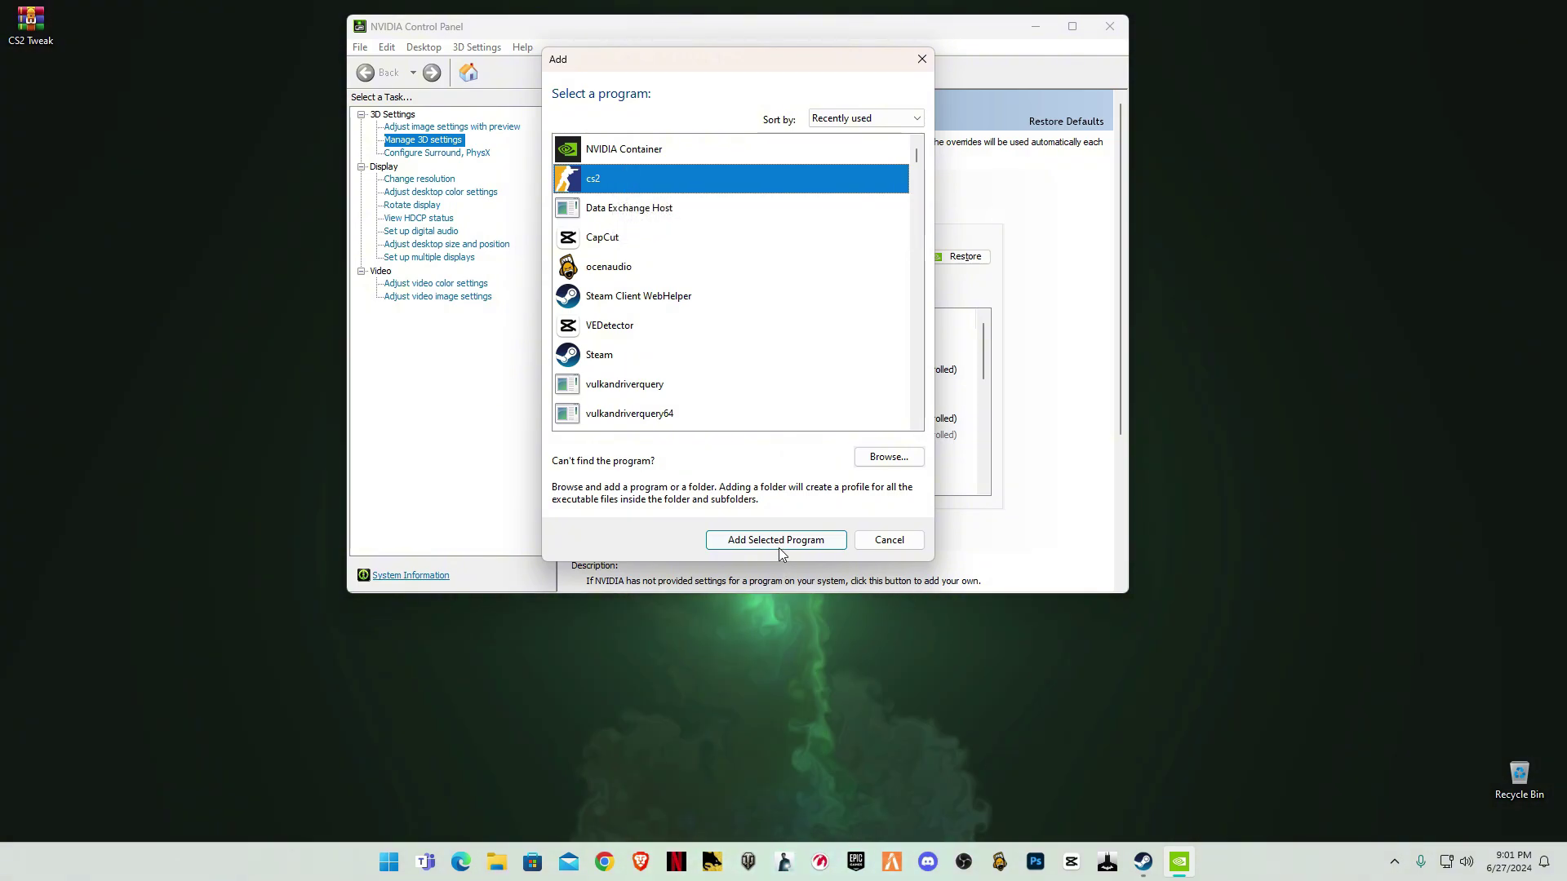
pyautogui.click(778, 542)
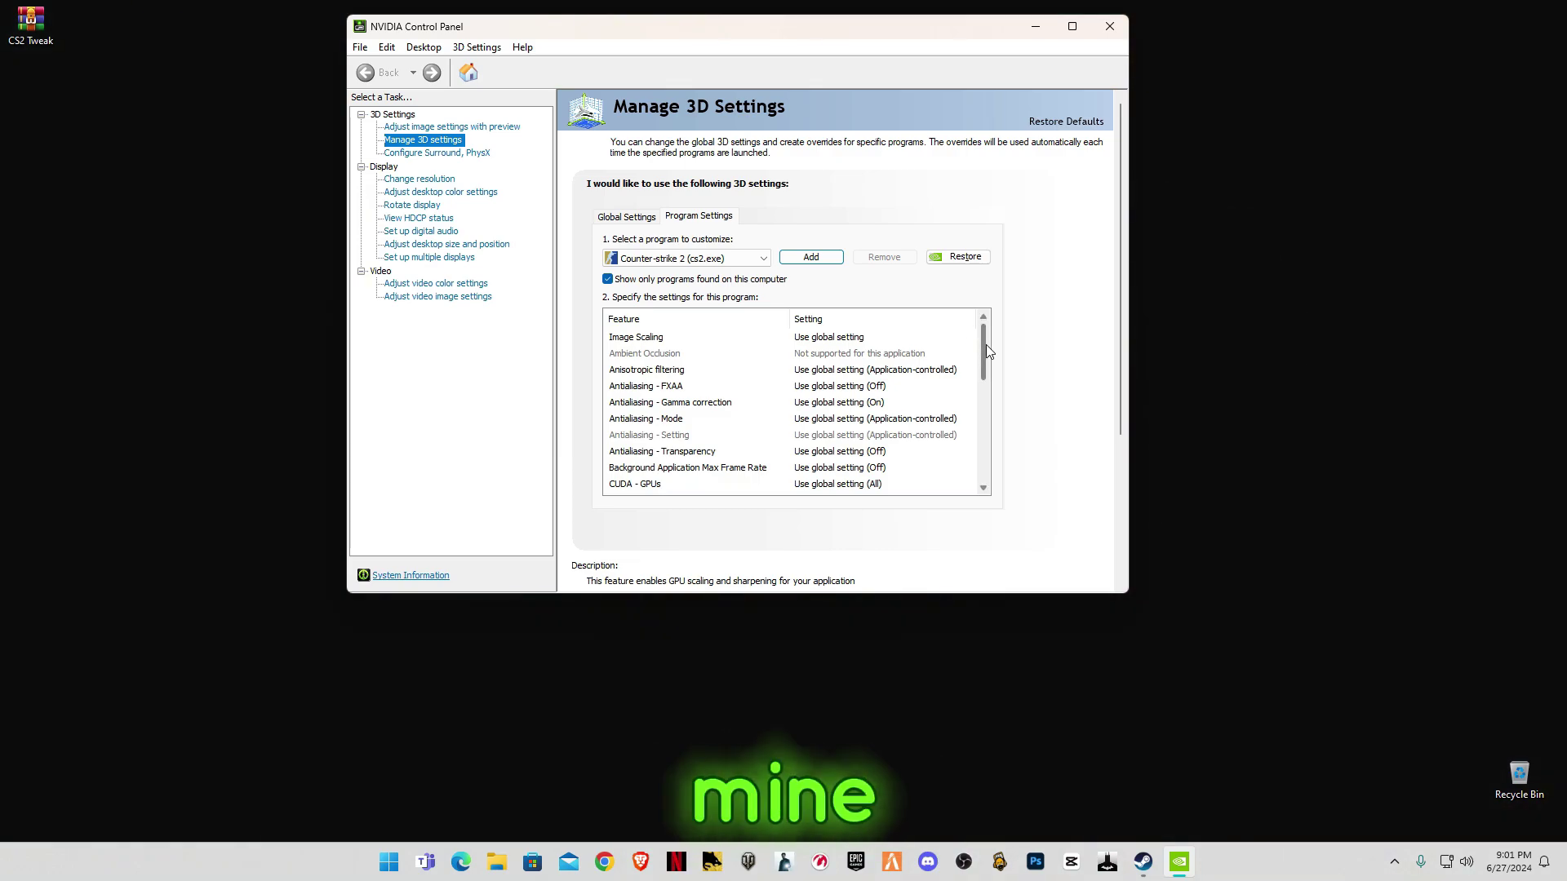
# Set cs2's Low Latency Mode to Ultra and Max Frame Rate to Off
pyautogui.moveTo(985, 344); pyautogui.dragTo(983, 372)
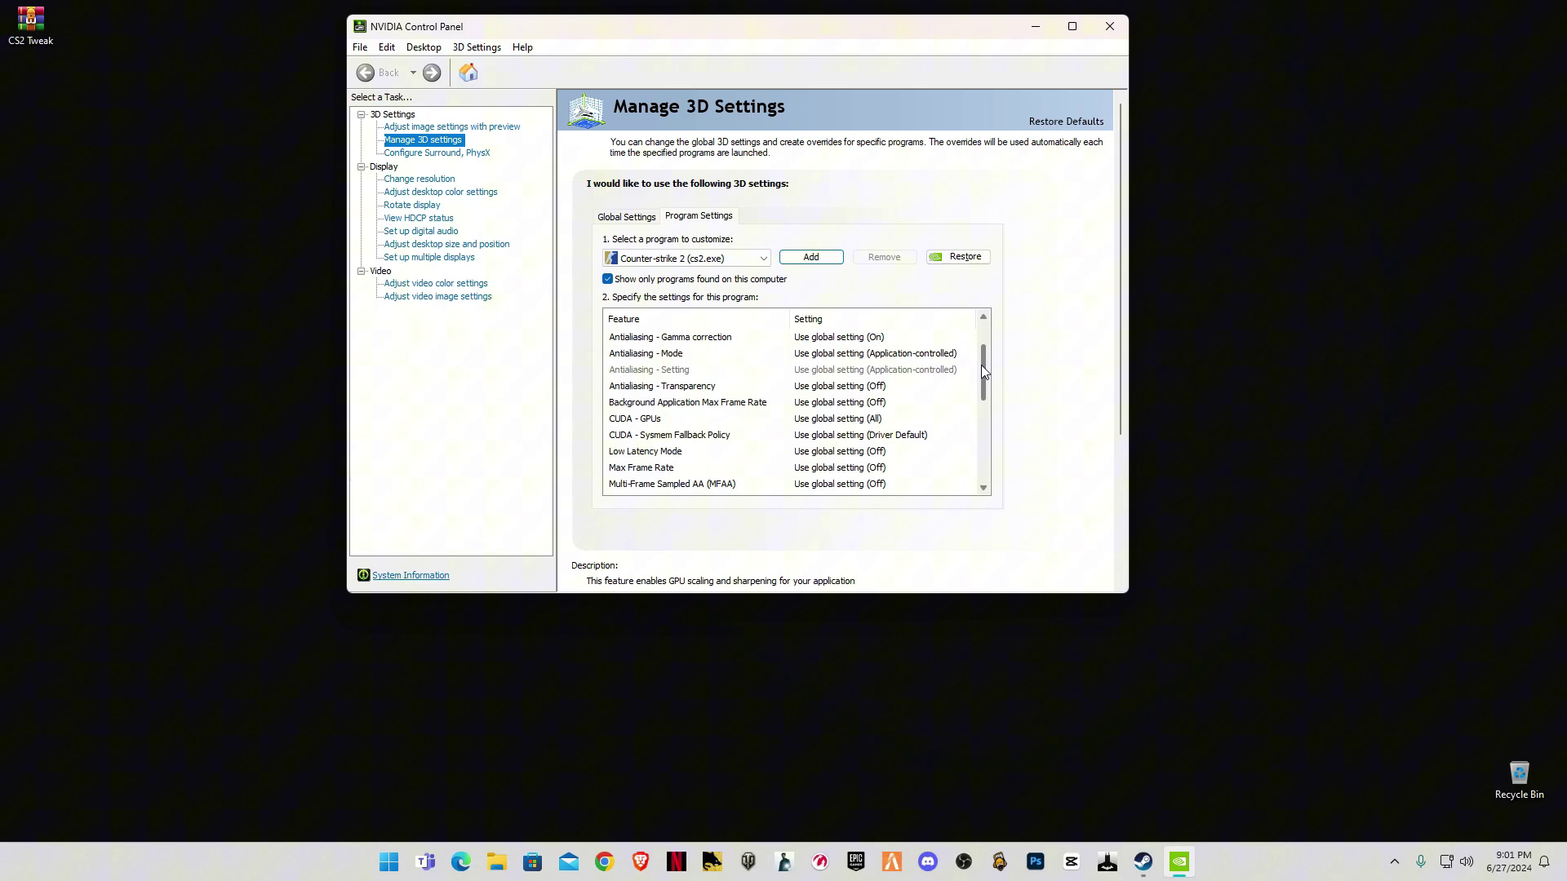
pyautogui.click(822, 452)
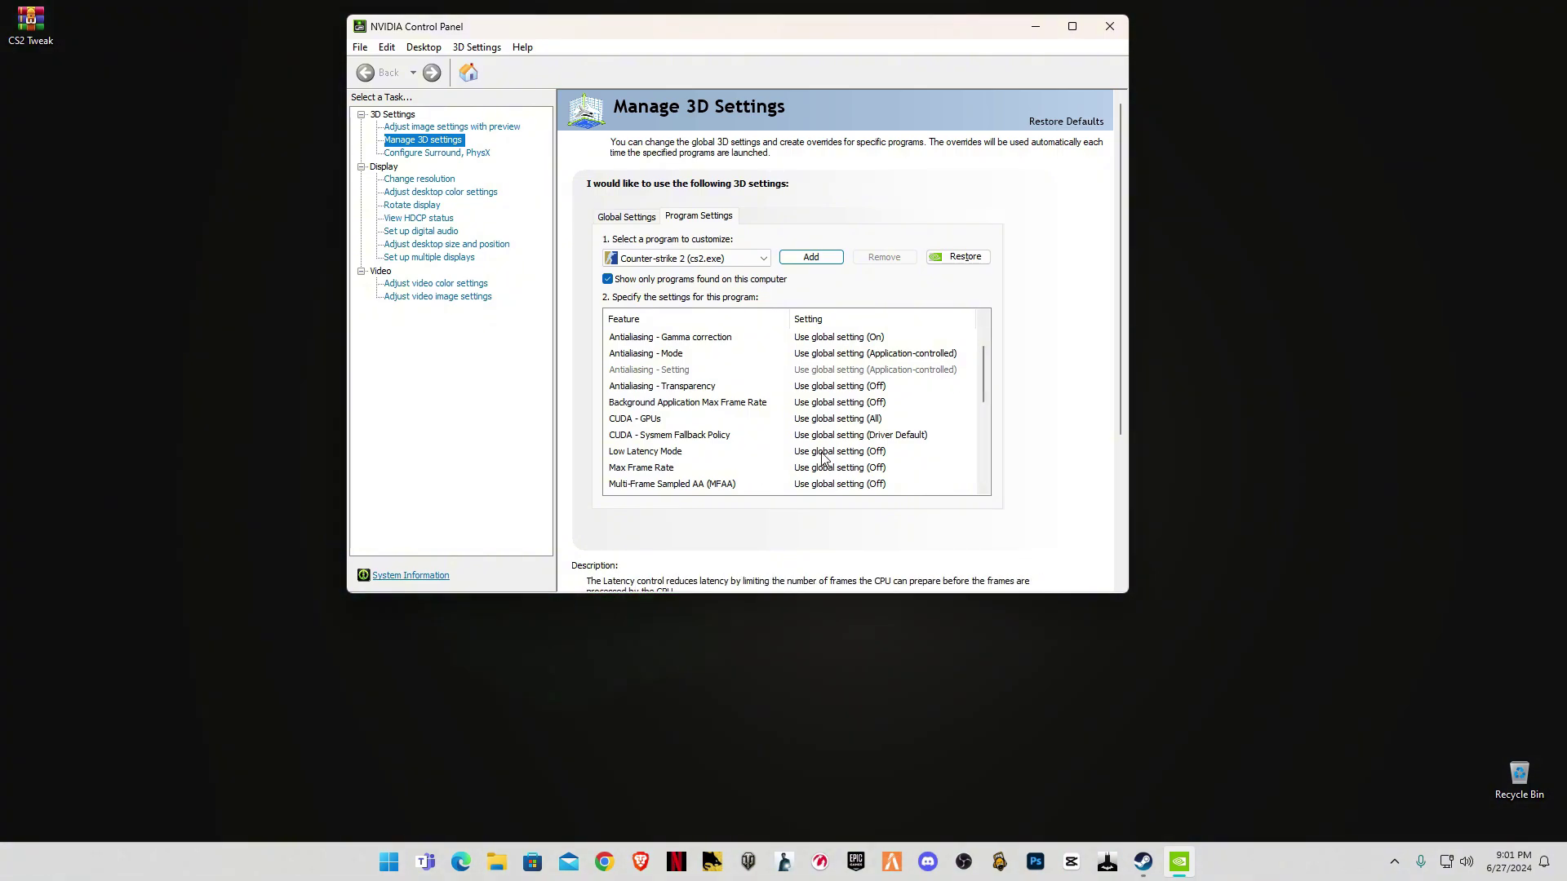
pyautogui.click(823, 454)
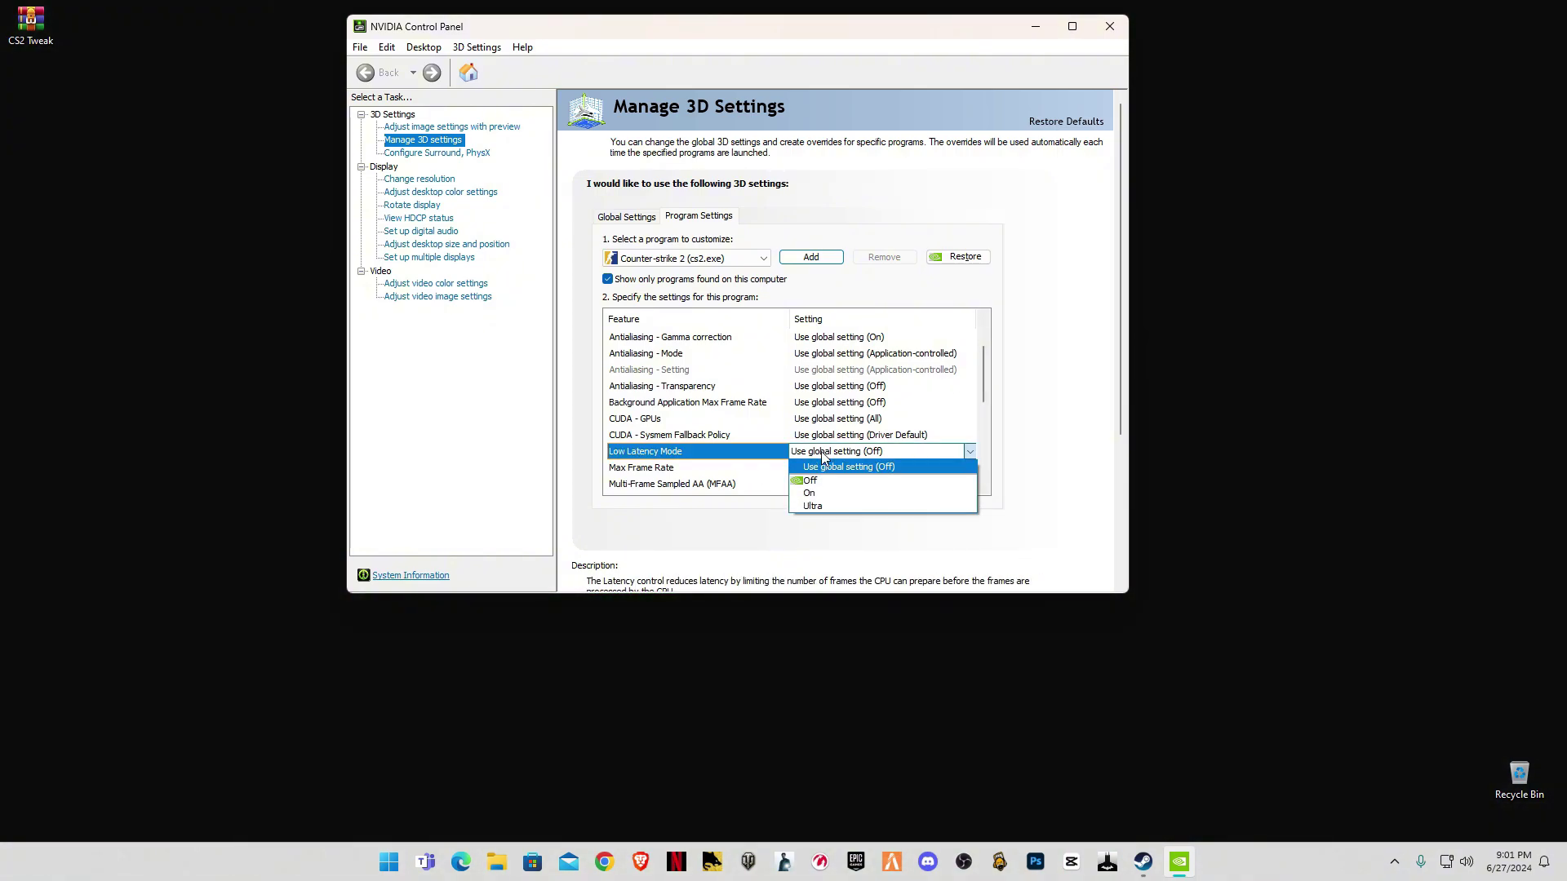
pyautogui.click(820, 507)
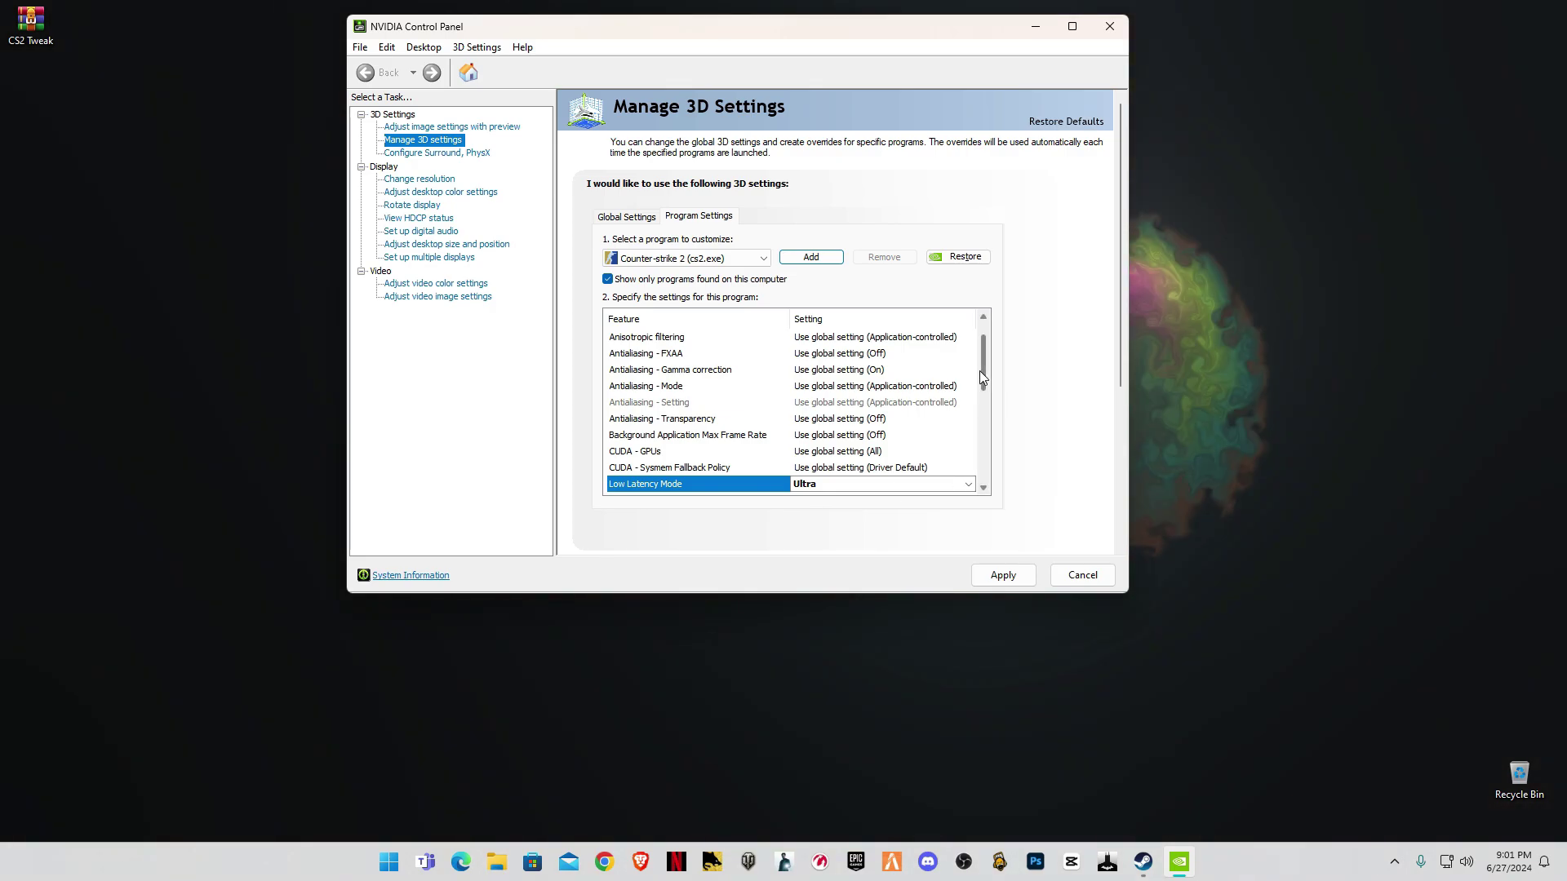
pyautogui.moveTo(985, 379); pyautogui.dragTo(981, 408)
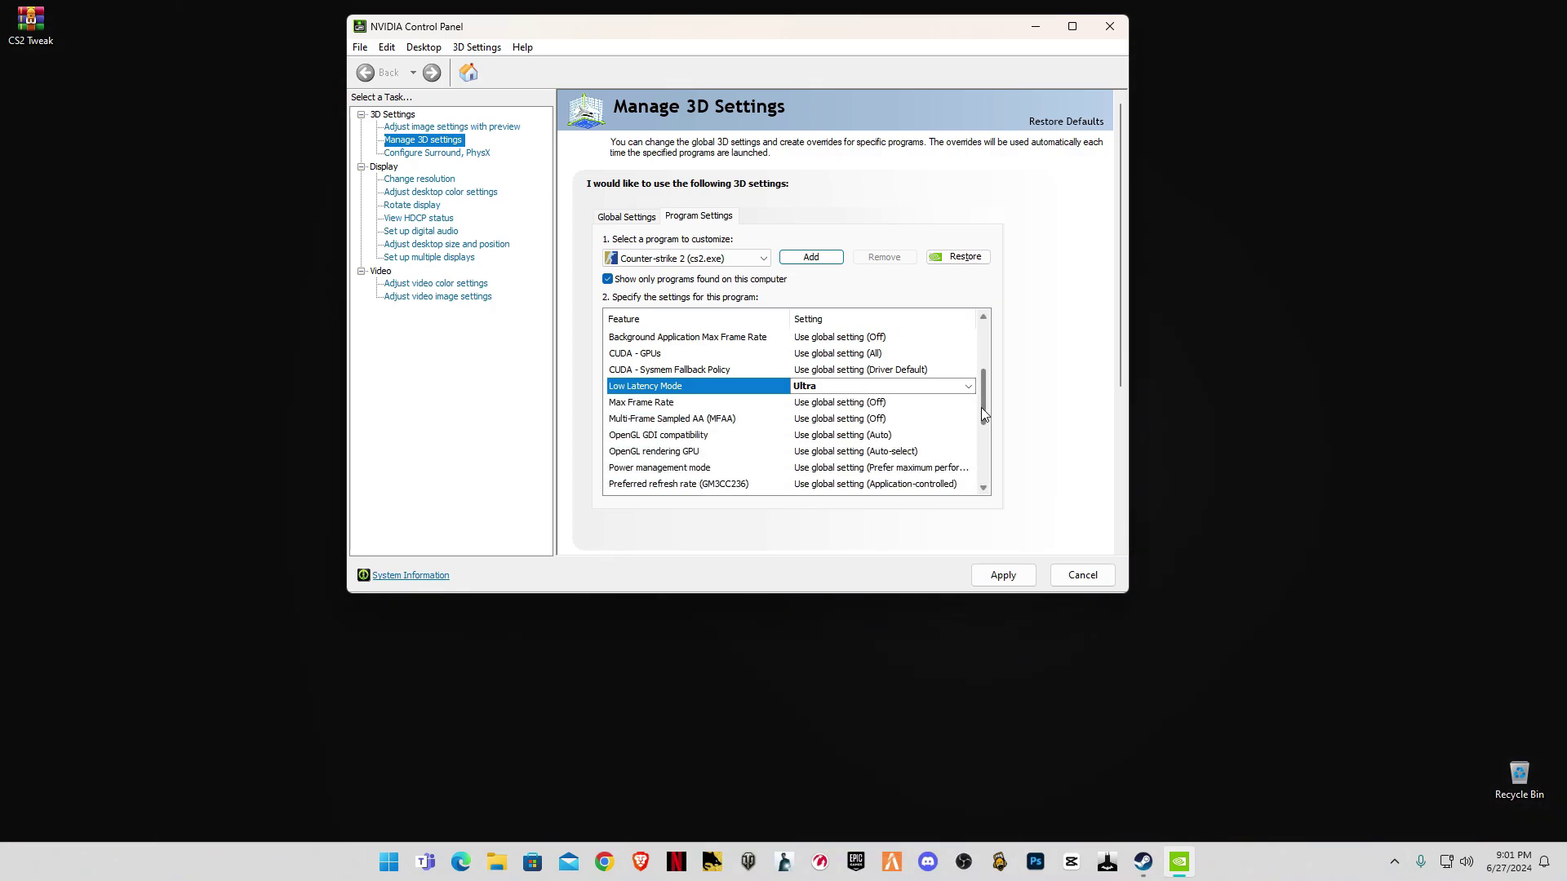
pyautogui.click(826, 404)
pyautogui.click(827, 405)
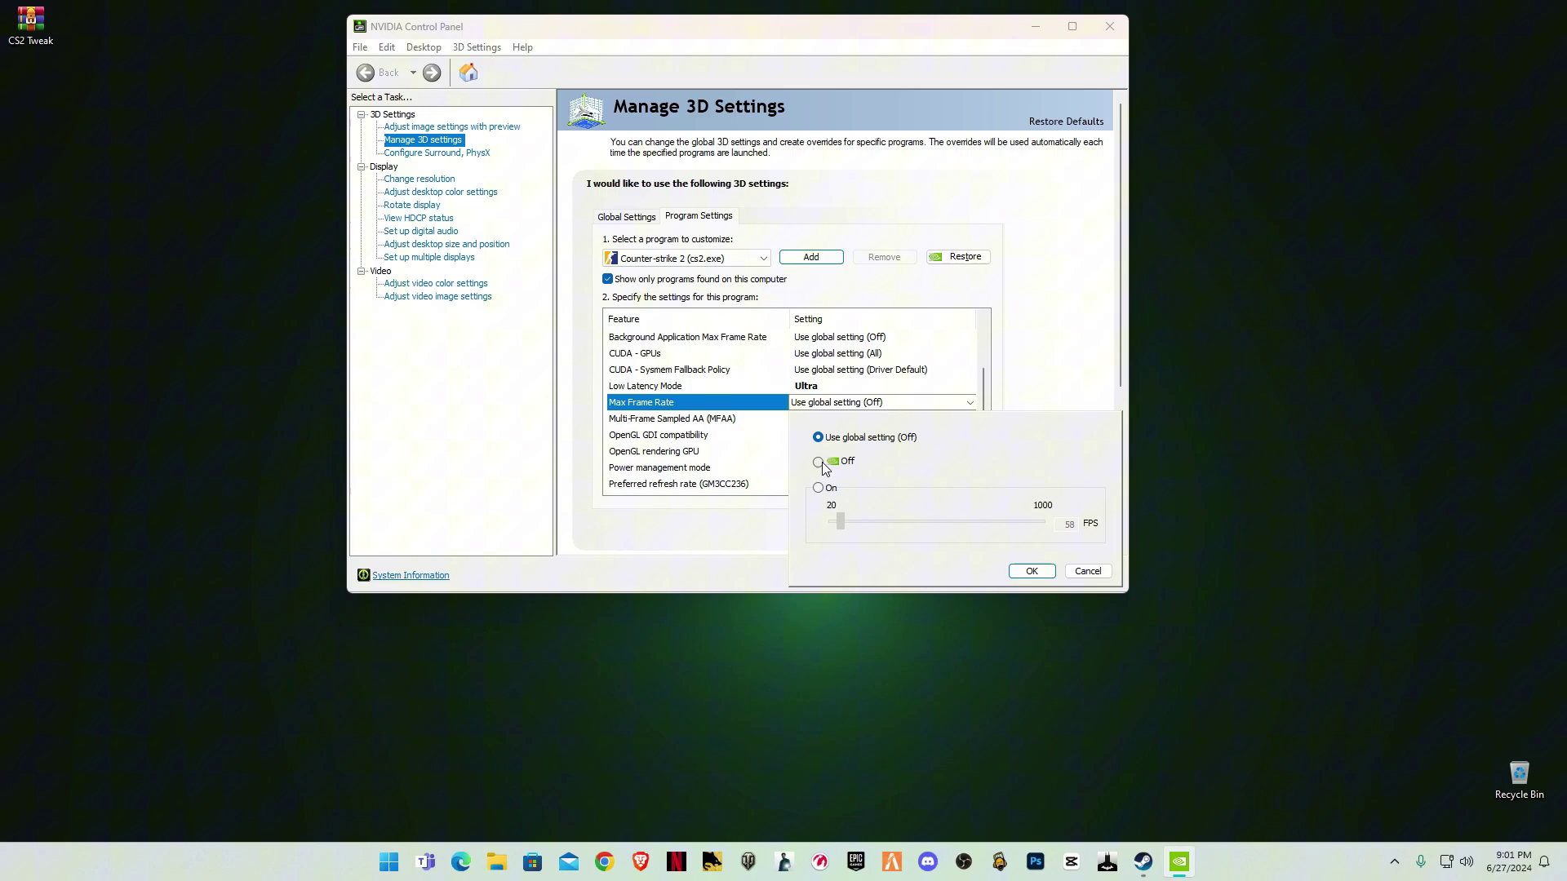
pyautogui.click(817, 462)
pyautogui.click(1031, 572)
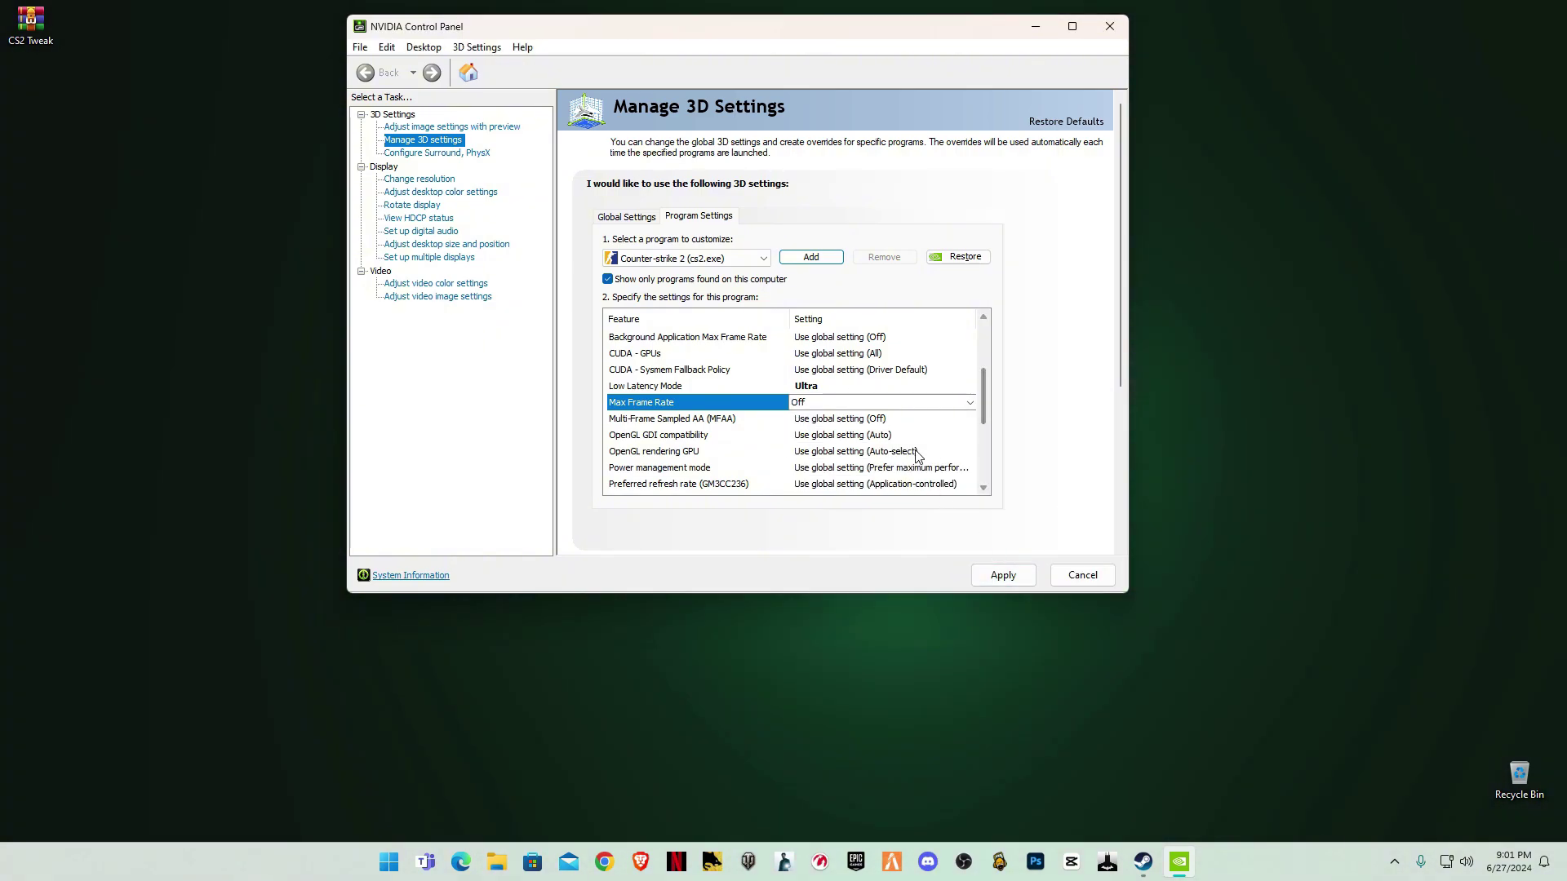
# Use the RTX 4060 for OpenGL rendering and set power management to Prefer maximum performance
pyautogui.click(887, 454)
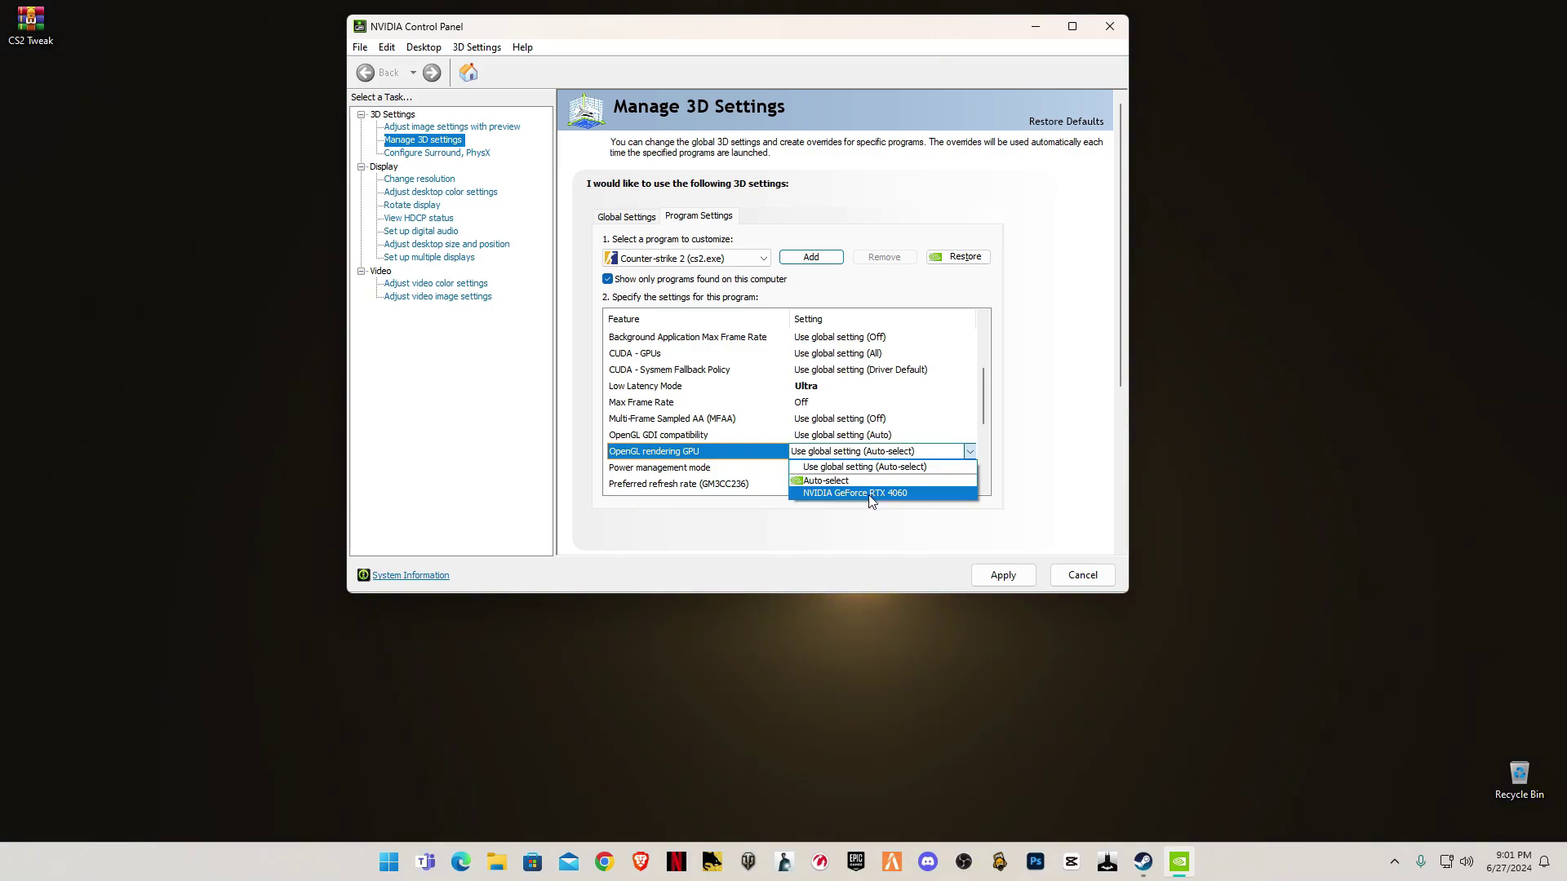
pyautogui.click(854, 492)
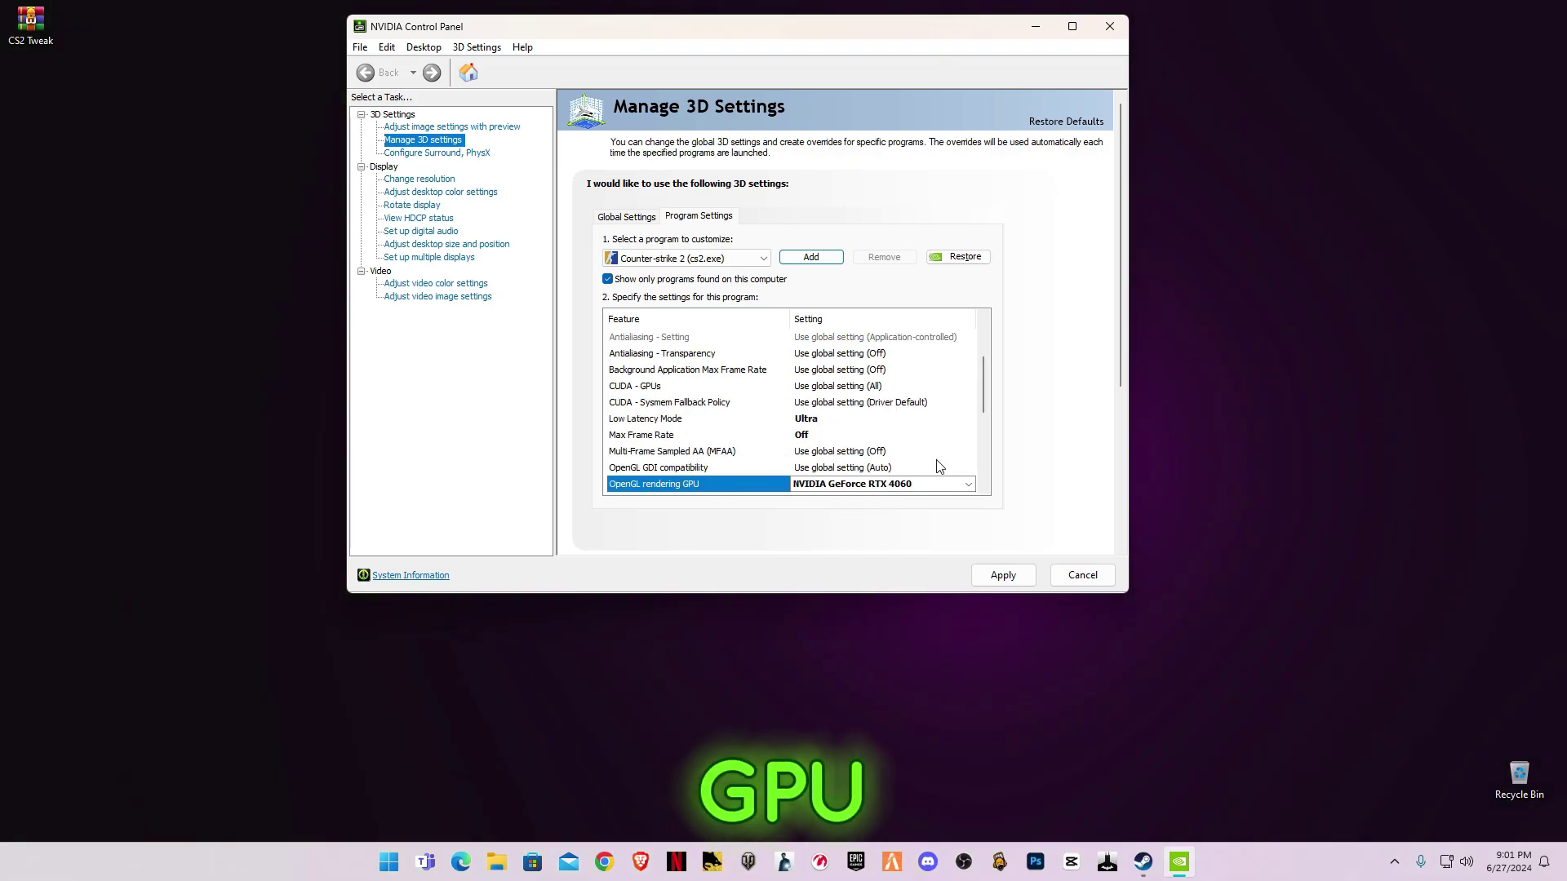
pyautogui.moveTo(983, 403); pyautogui.dragTo(982, 428)
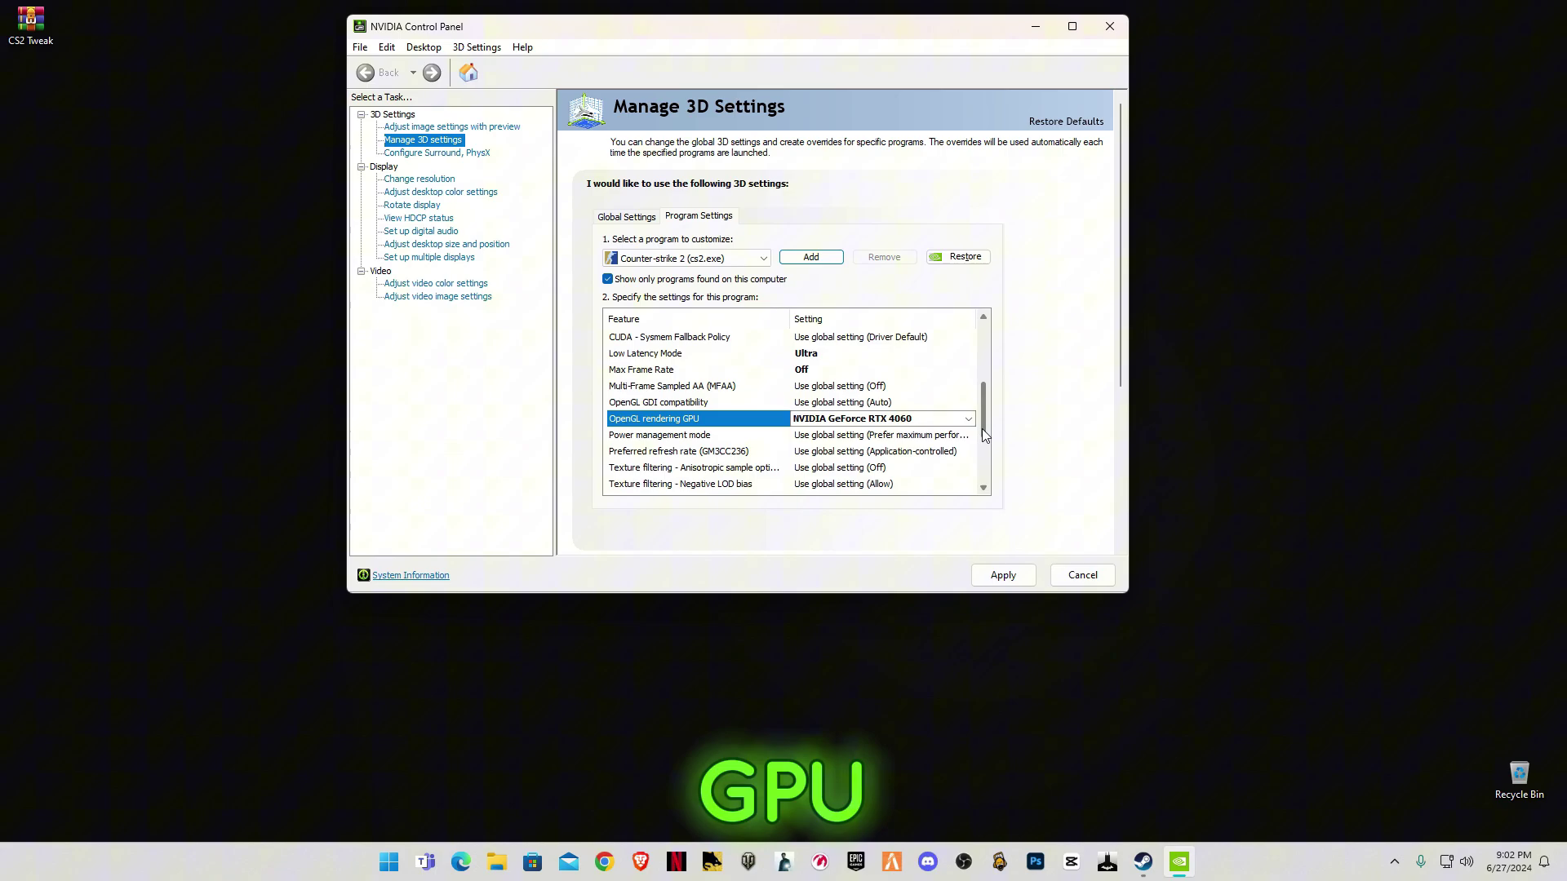
pyautogui.click(871, 418)
pyautogui.click(871, 422)
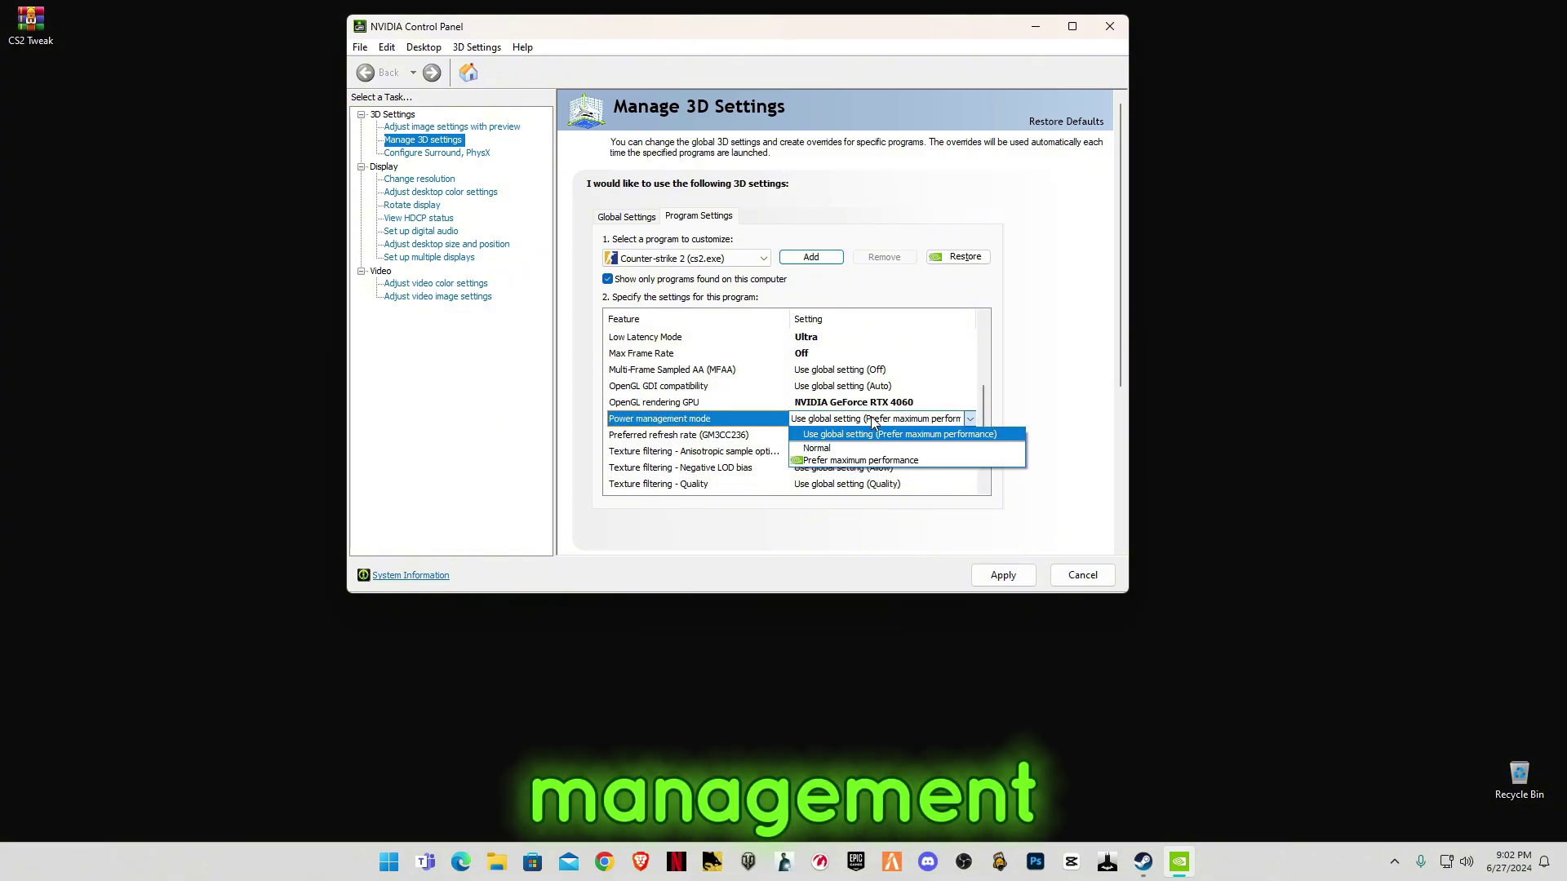
pyautogui.click(851, 462)
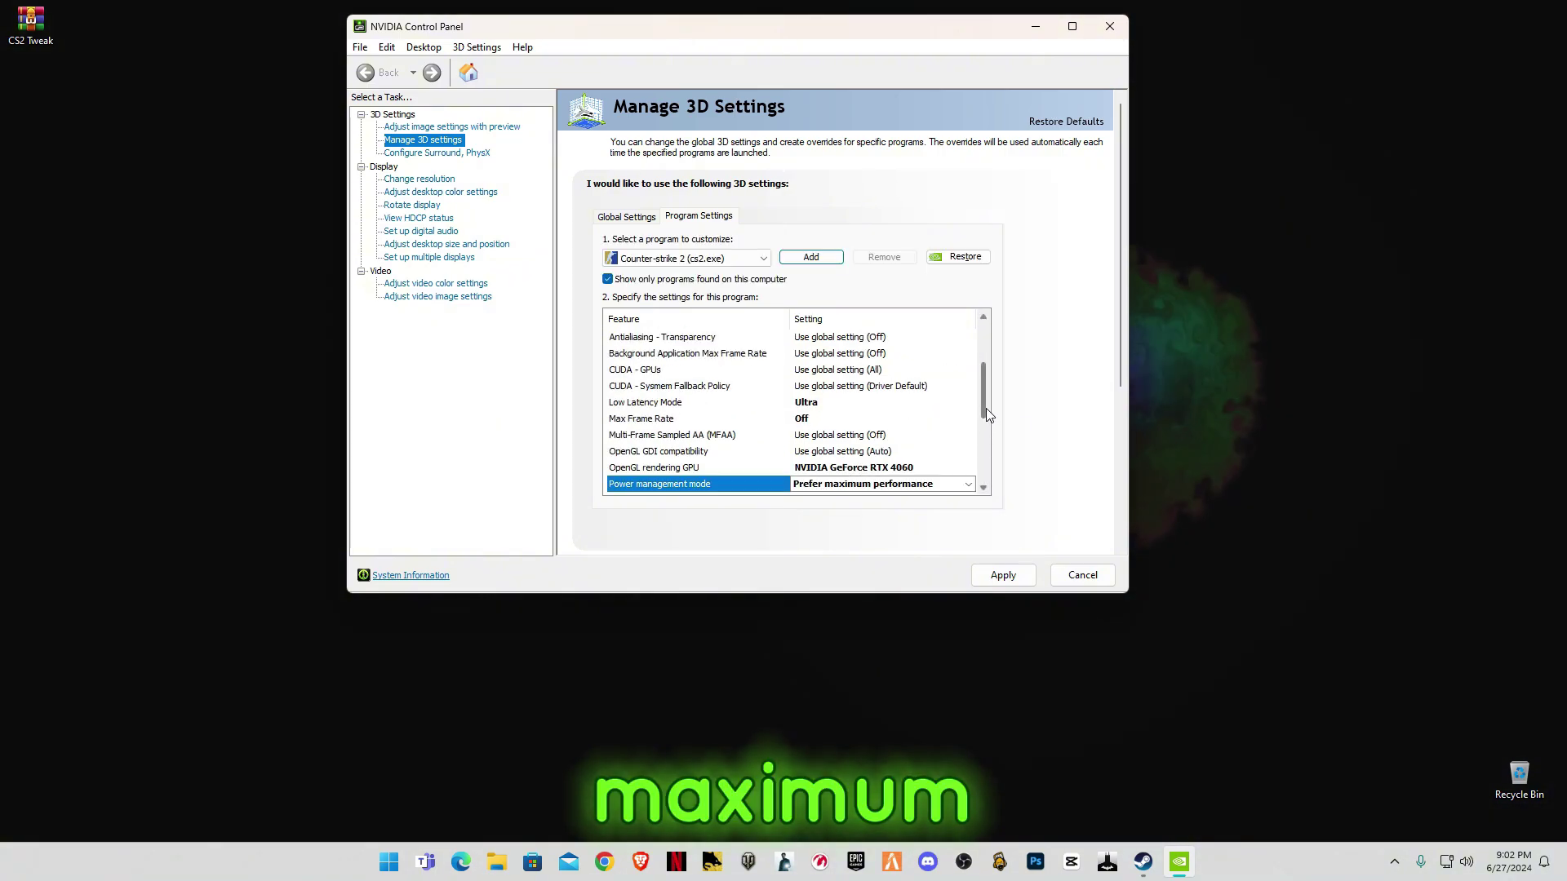
# Set cs2's preferred refresh rate to Highest available
pyautogui.scroll(-1, 983, 429)
pyautogui.scroll(-1, 982, 433)
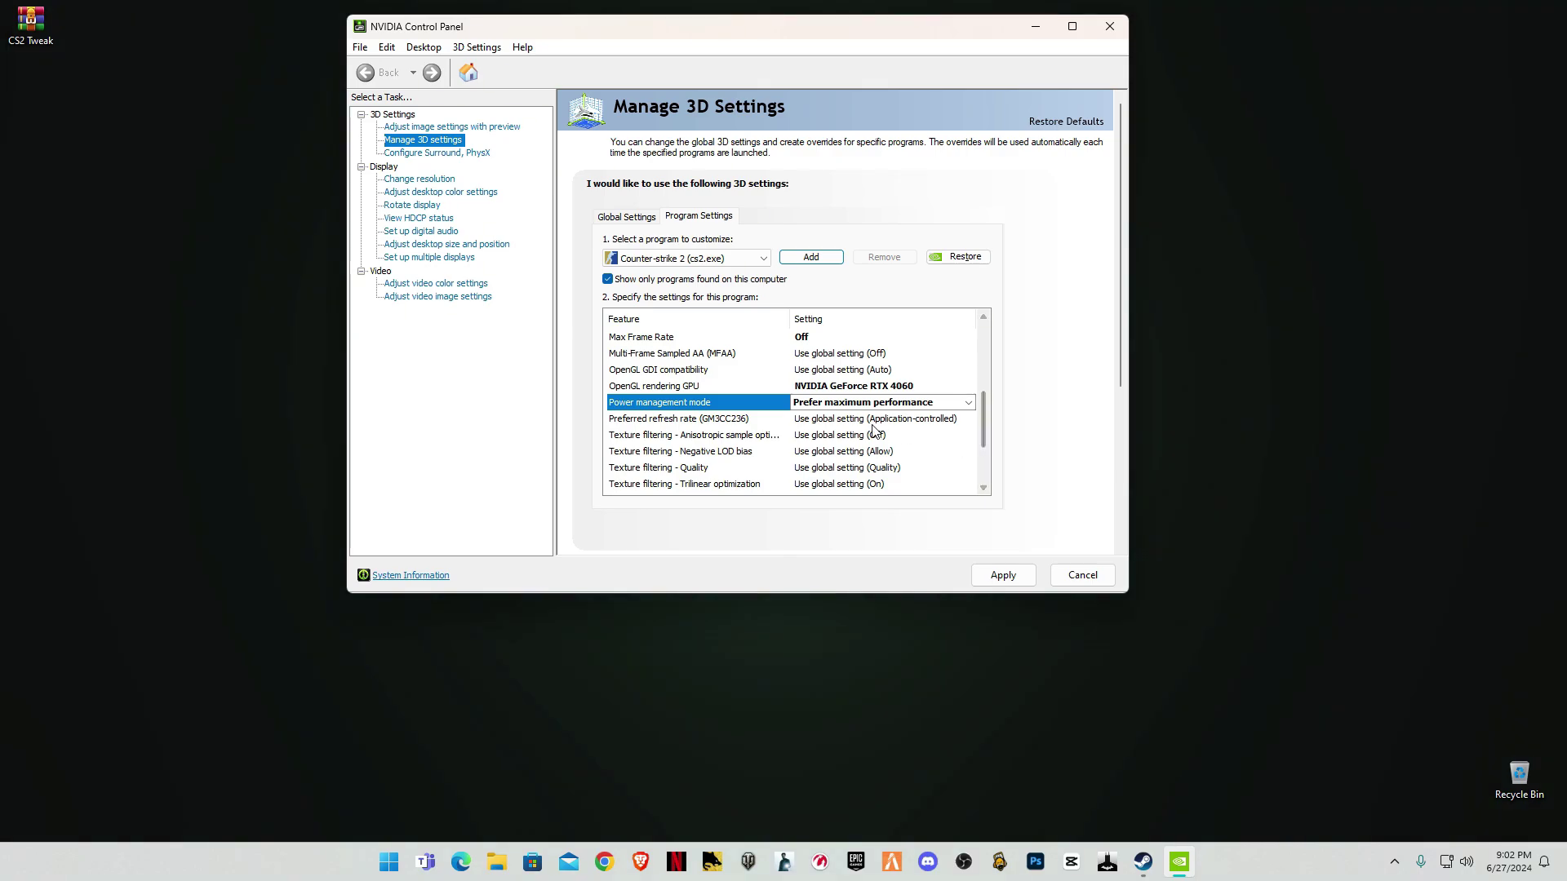
pyautogui.click(873, 419)
pyautogui.click(865, 460)
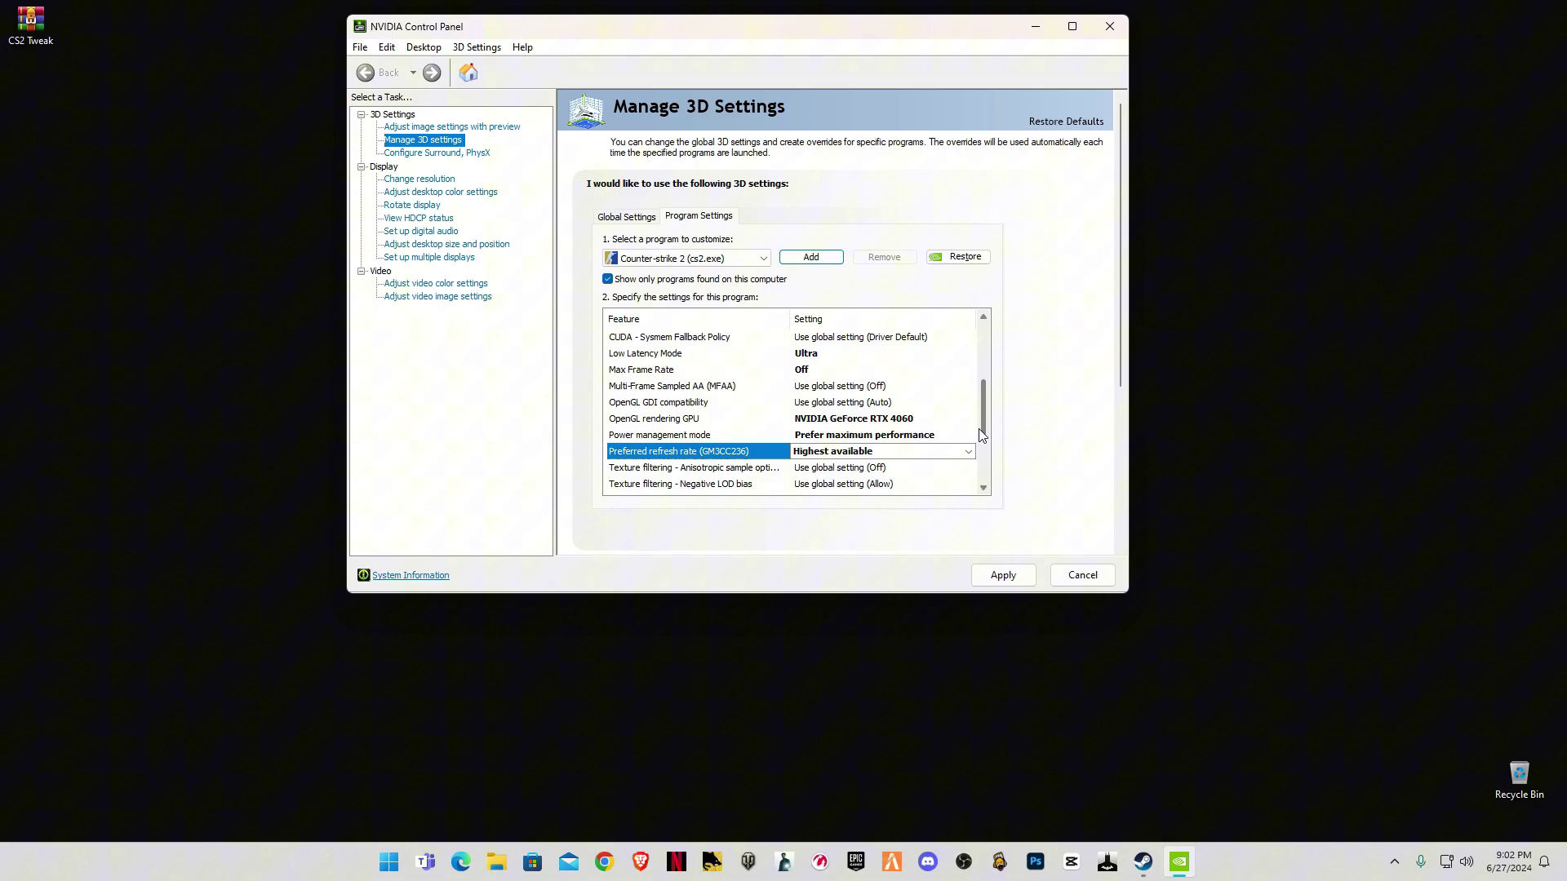
pyautogui.moveTo(984, 434); pyautogui.dragTo(984, 473)
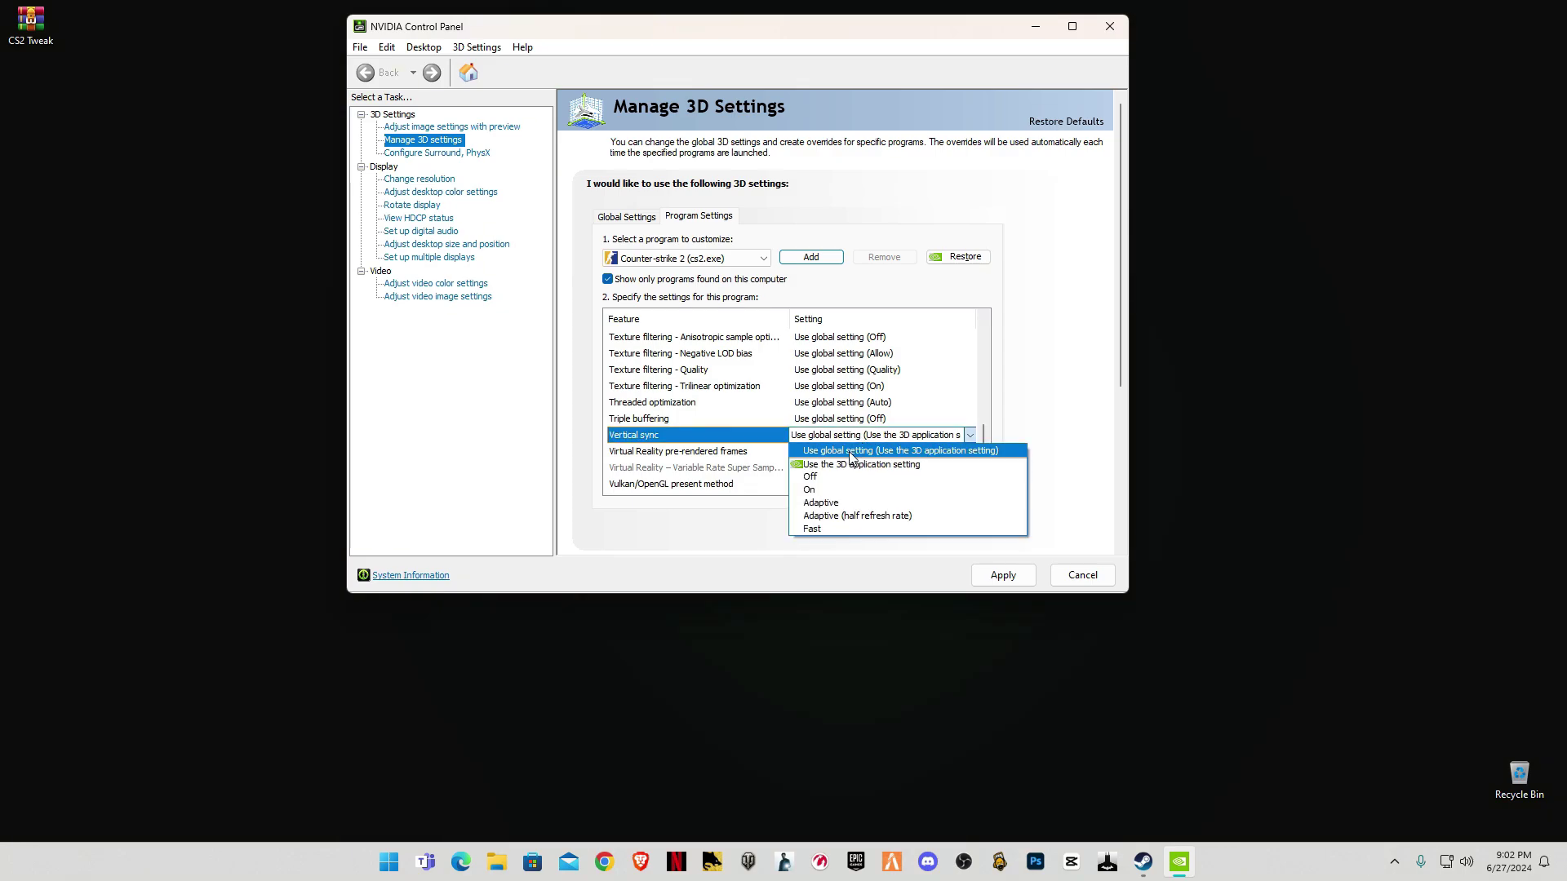
# Set Vertical sync Off and VR pre-rendered frames to Use the 3D application setting, then apply
pyautogui.click(809, 476)
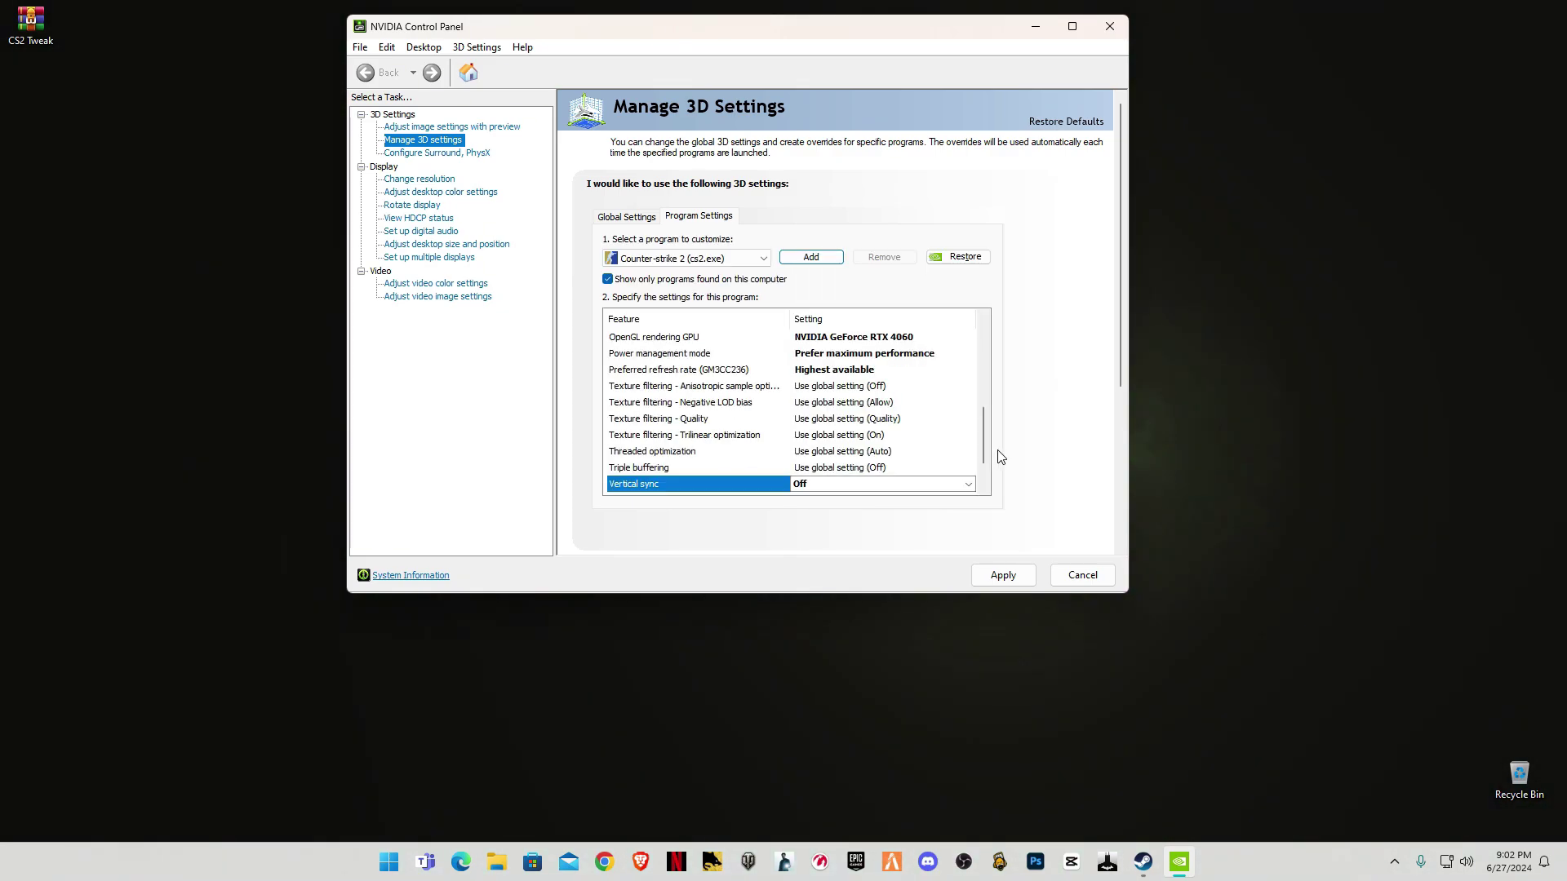
pyautogui.moveTo(983, 453); pyautogui.dragTo(980, 492)
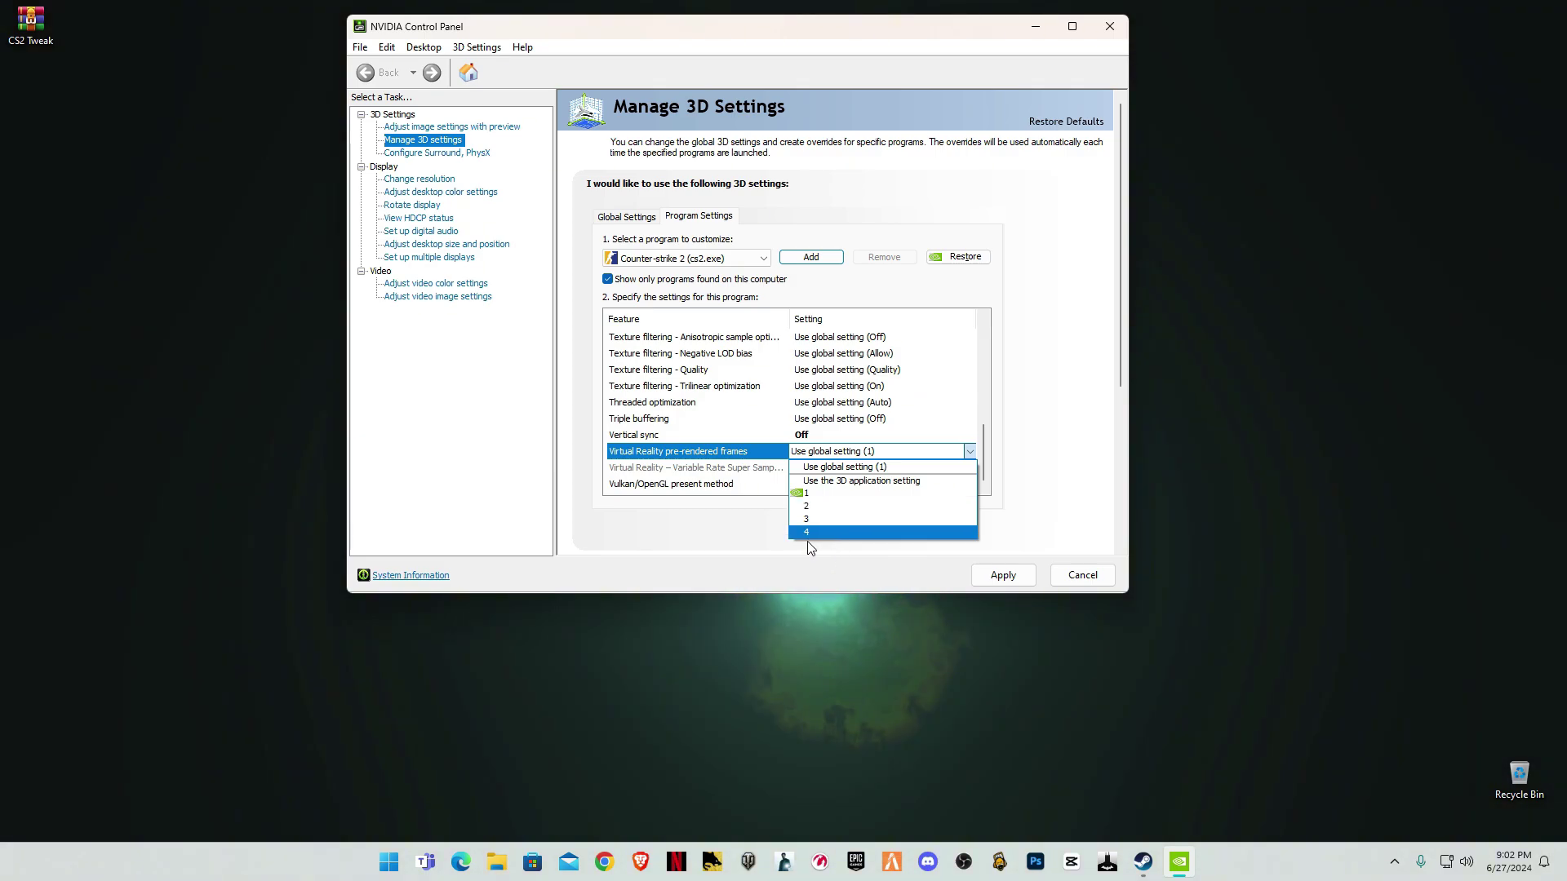
pyautogui.click(803, 532)
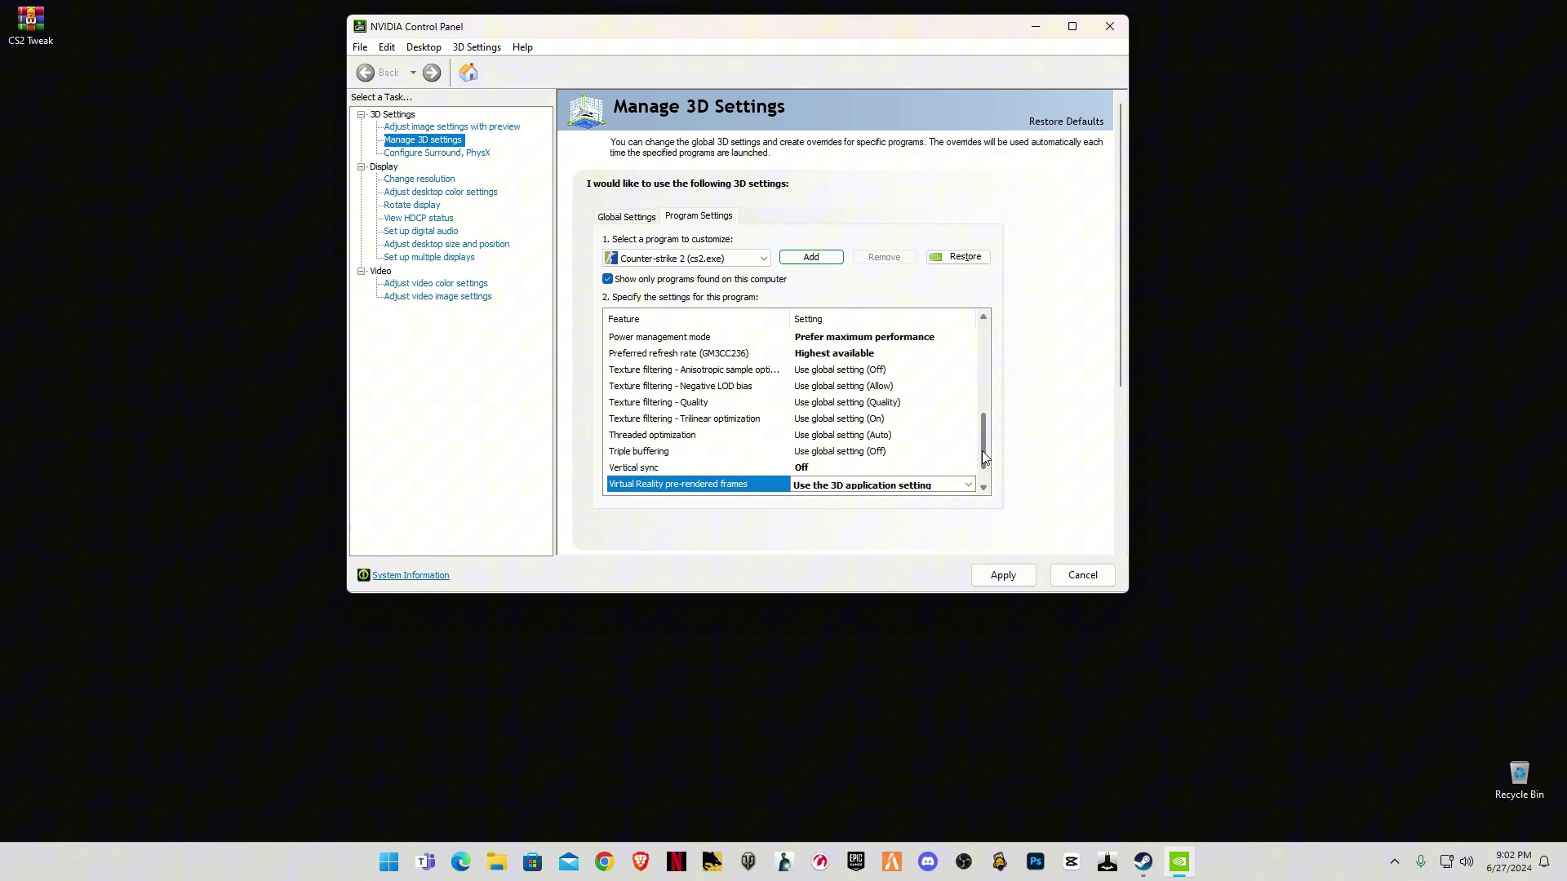
pyautogui.moveTo(983, 455)
pyautogui.mouseDown()
pyautogui.moveTo(993, 352)
pyautogui.moveTo(982, 424)
pyautogui.mouseUp()
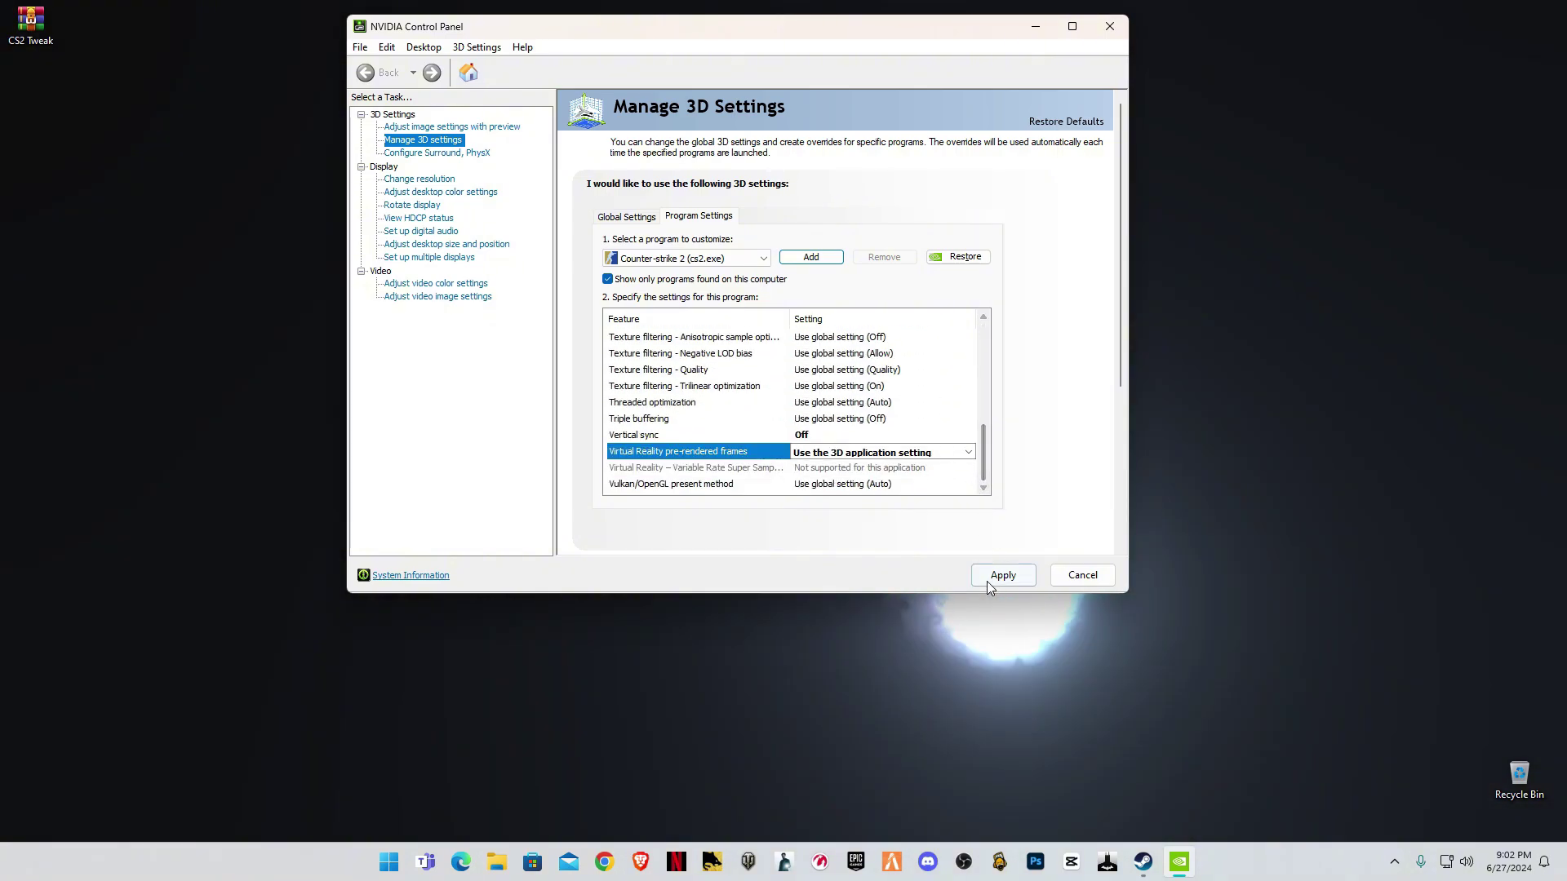
pyautogui.click(1003, 575)
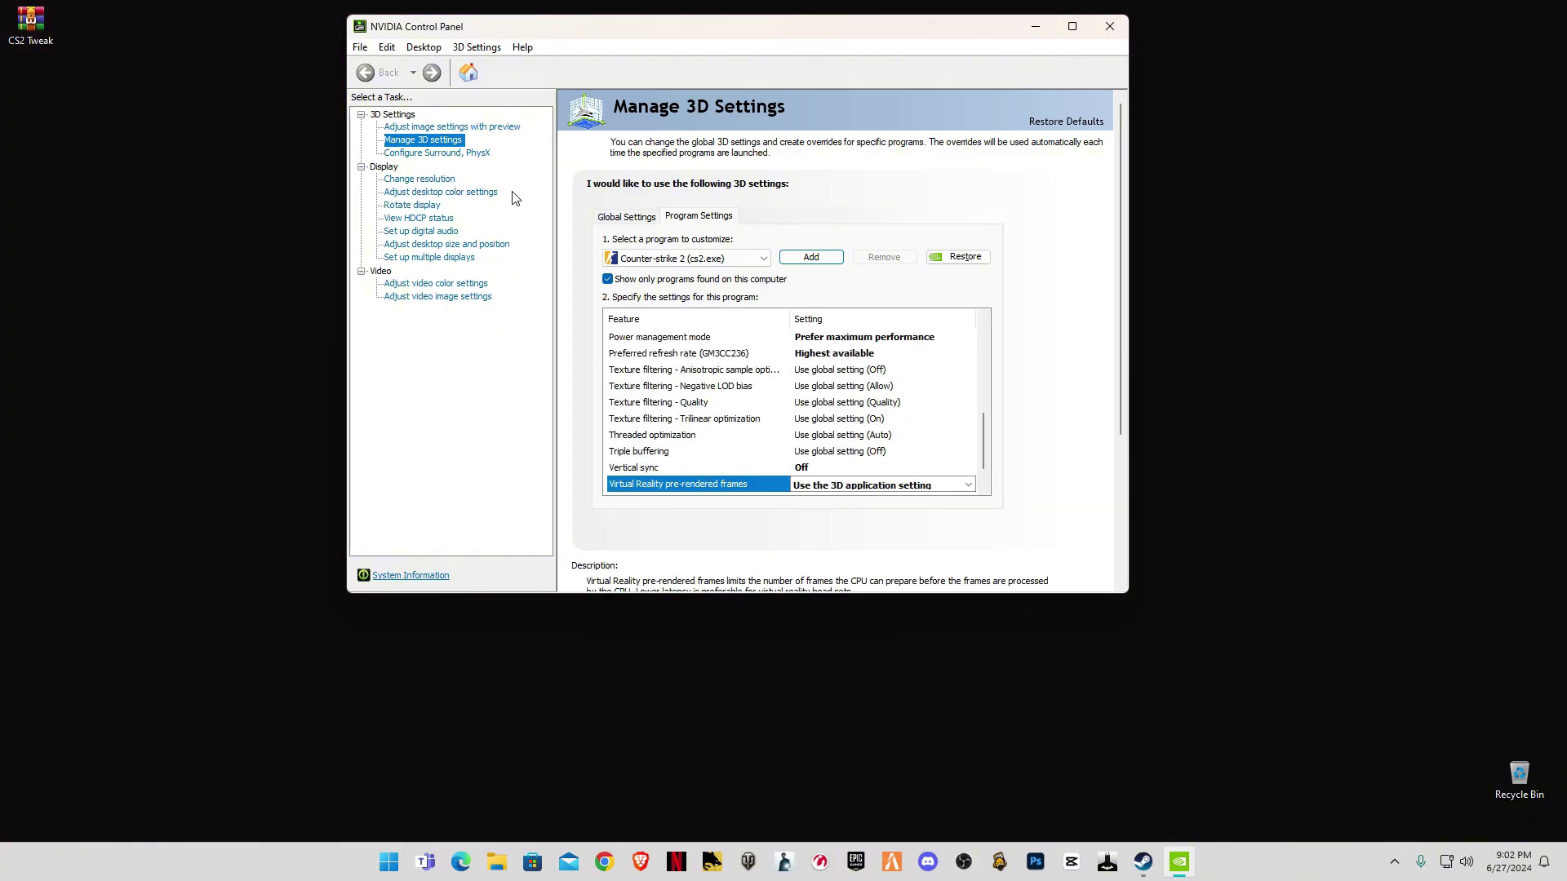
# Set the refresh rate to 165Hz on Change resolution, keep the change, and close the panel
pyautogui.click(420, 180)
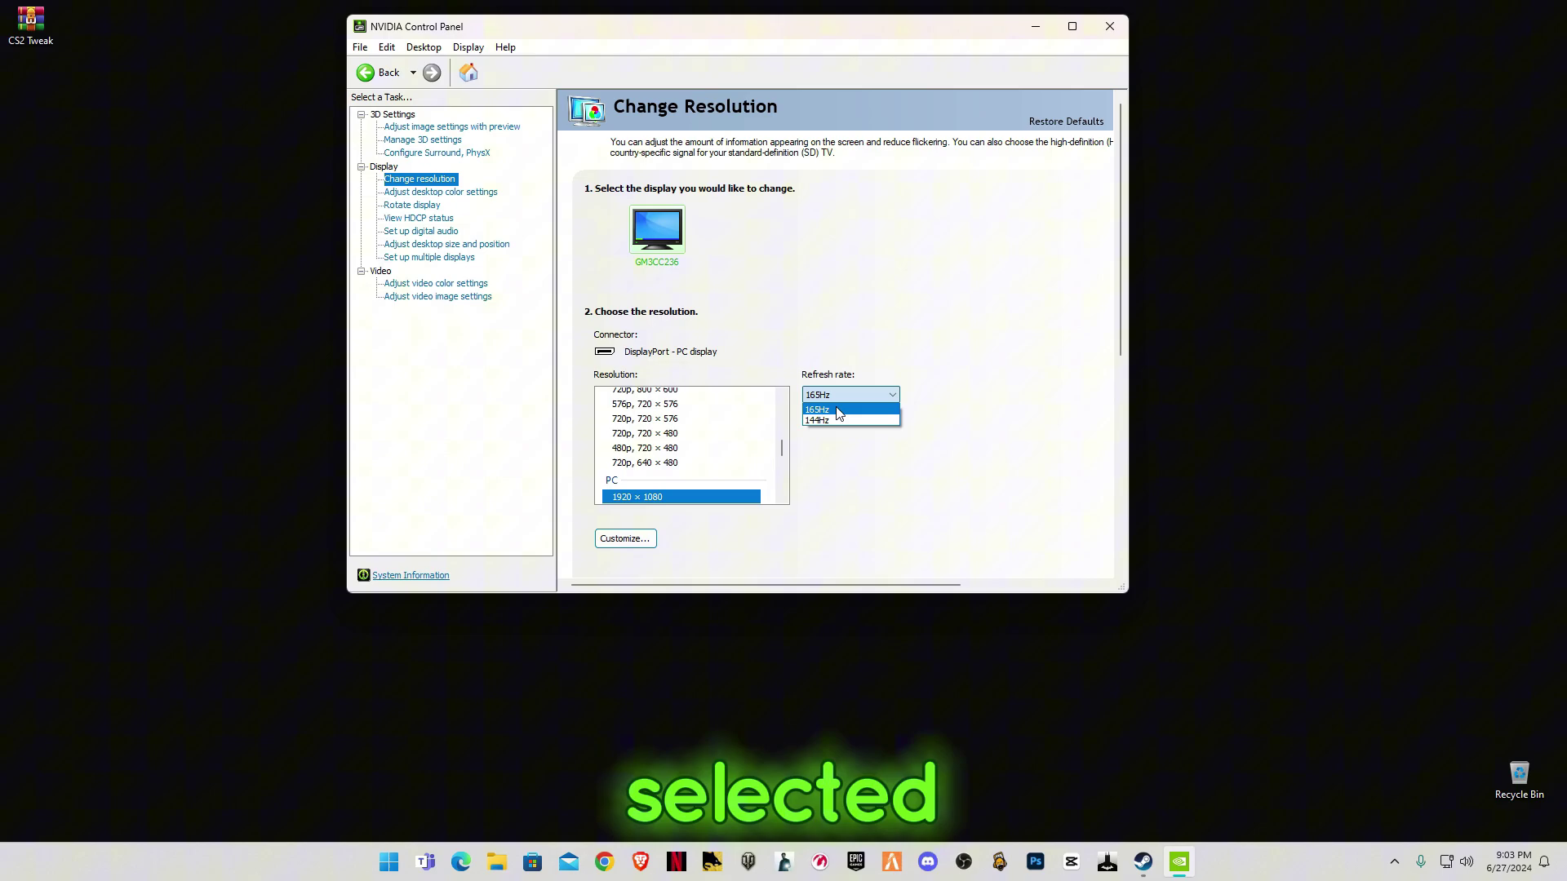
pyautogui.click(845, 406)
pyautogui.click(1003, 576)
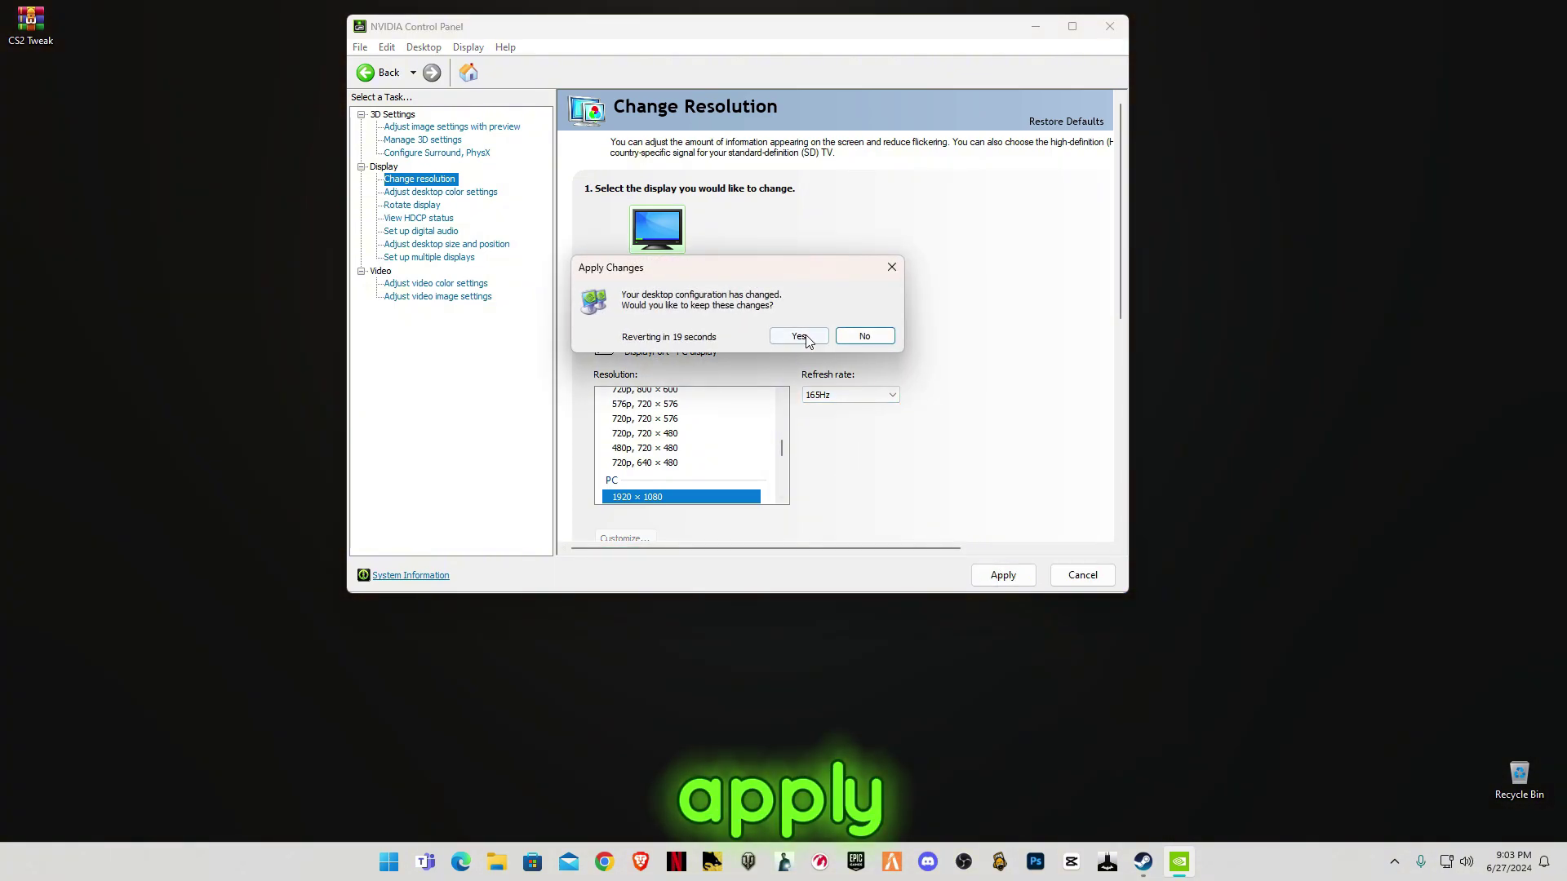
pyautogui.click(803, 336)
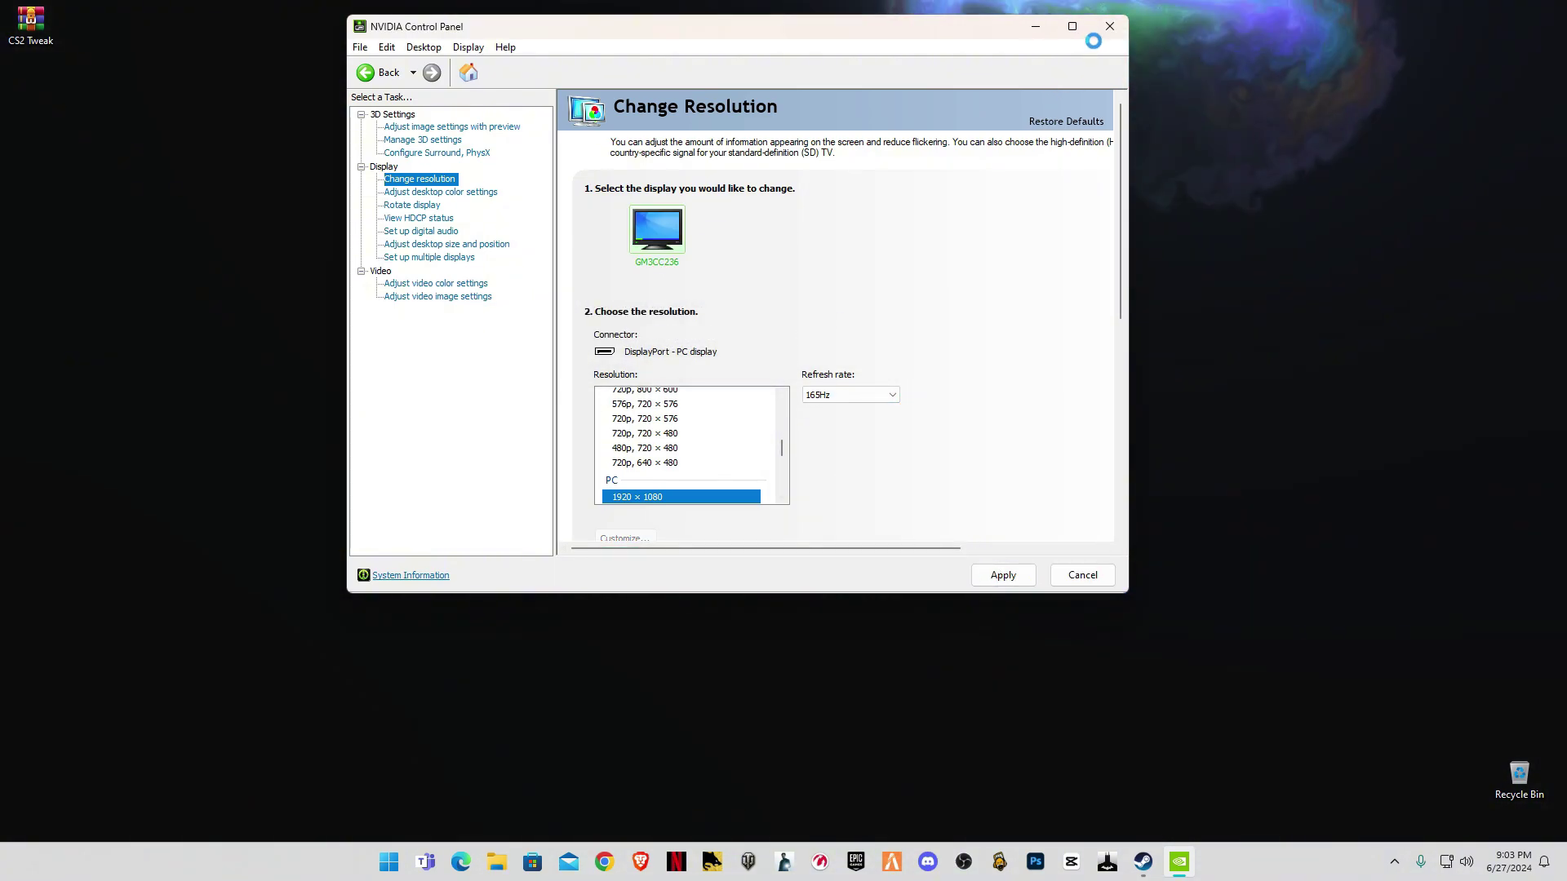
pyautogui.click(1110, 28)
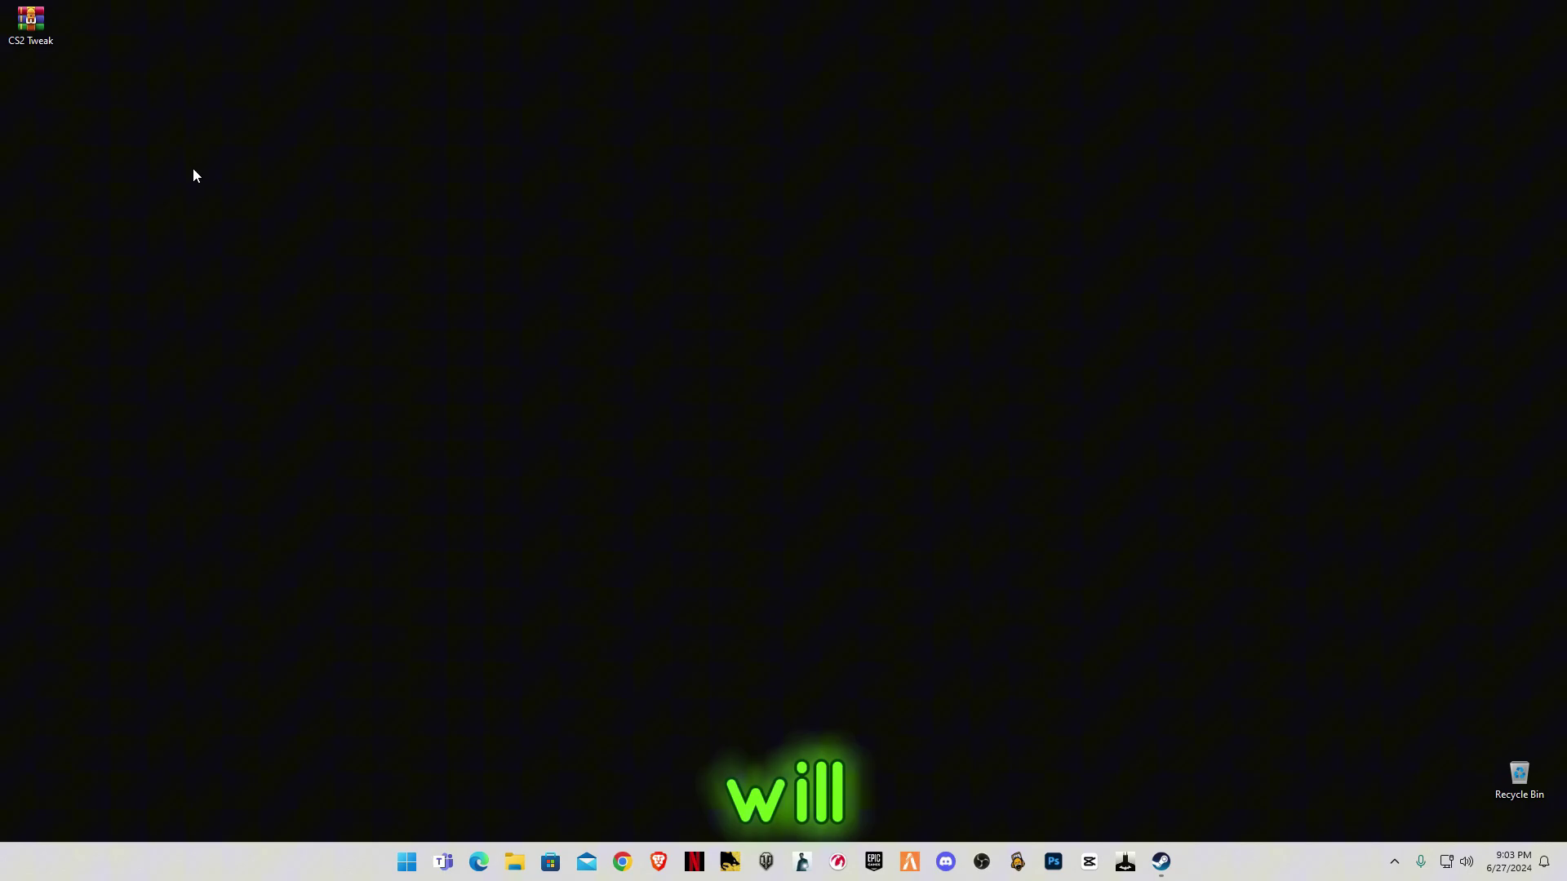
# Extract the CS2 Tweak WinRAR archive onto the desktop and open the new CS2 Tweak folder
pyautogui.rightClick(31, 20)
pyautogui.click(101, 321)
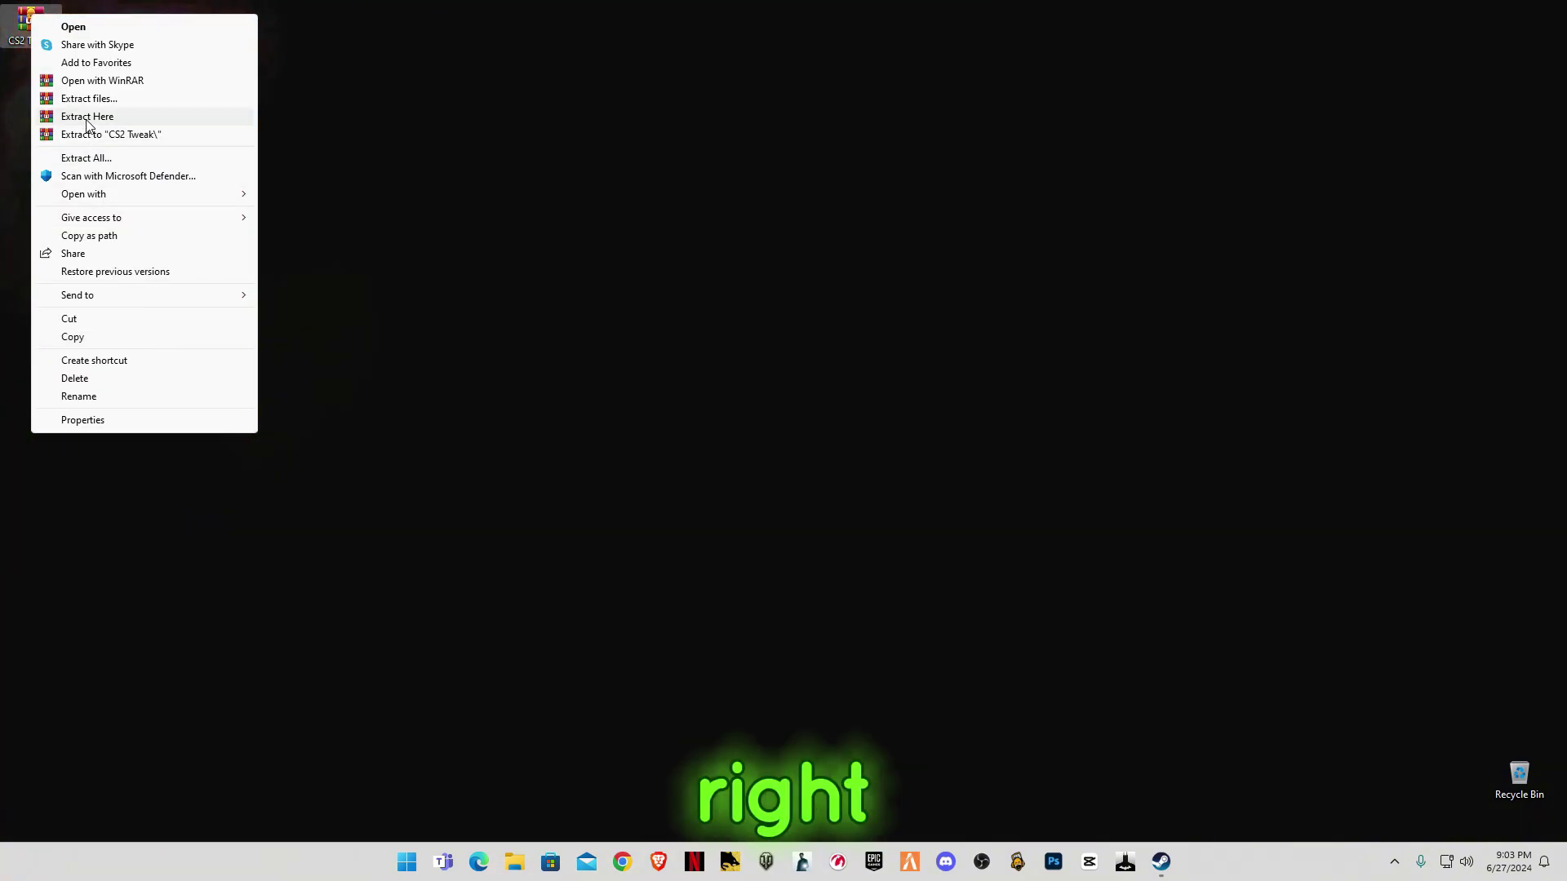
pyautogui.click(92, 119)
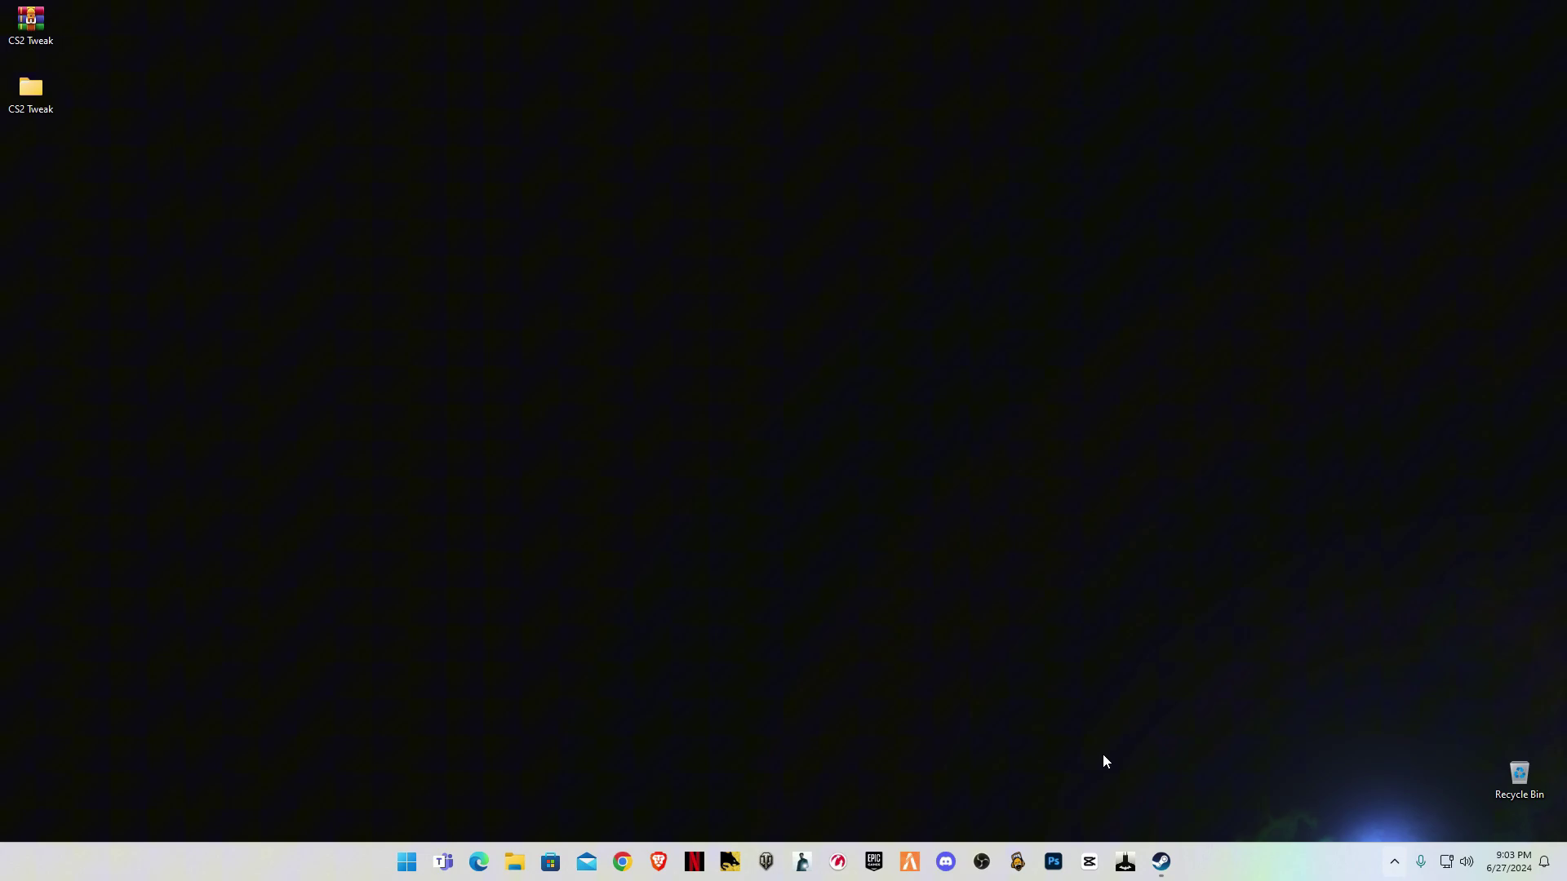
pyautogui.doubleClick(36, 90)
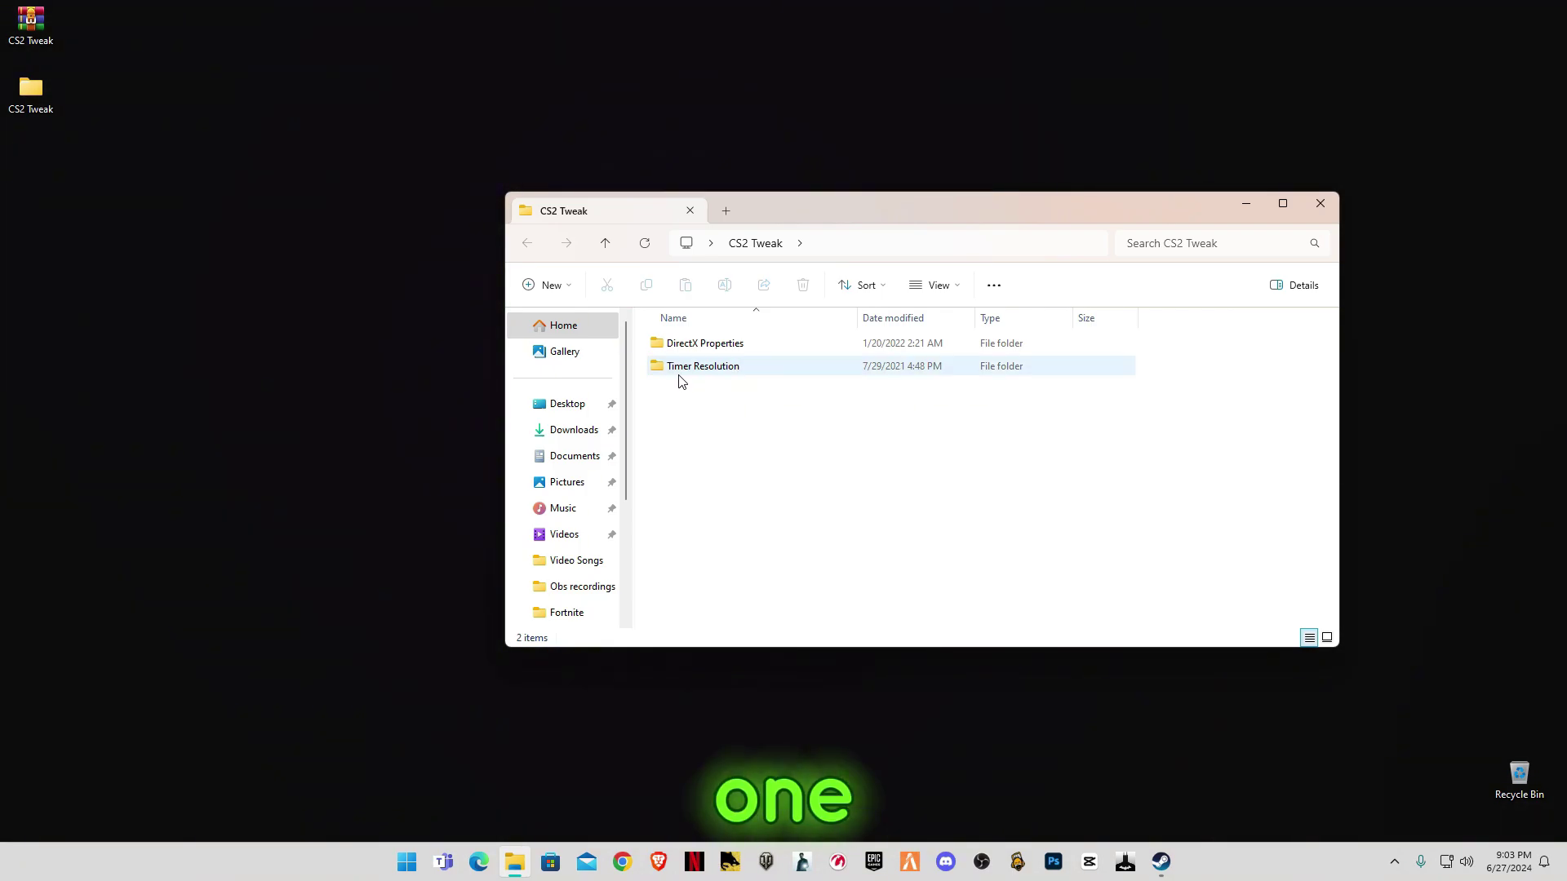
# Launch dxcpl from the DirectX Properties folder with administrator rights and centre its window
pyautogui.doubleClick(728, 351)
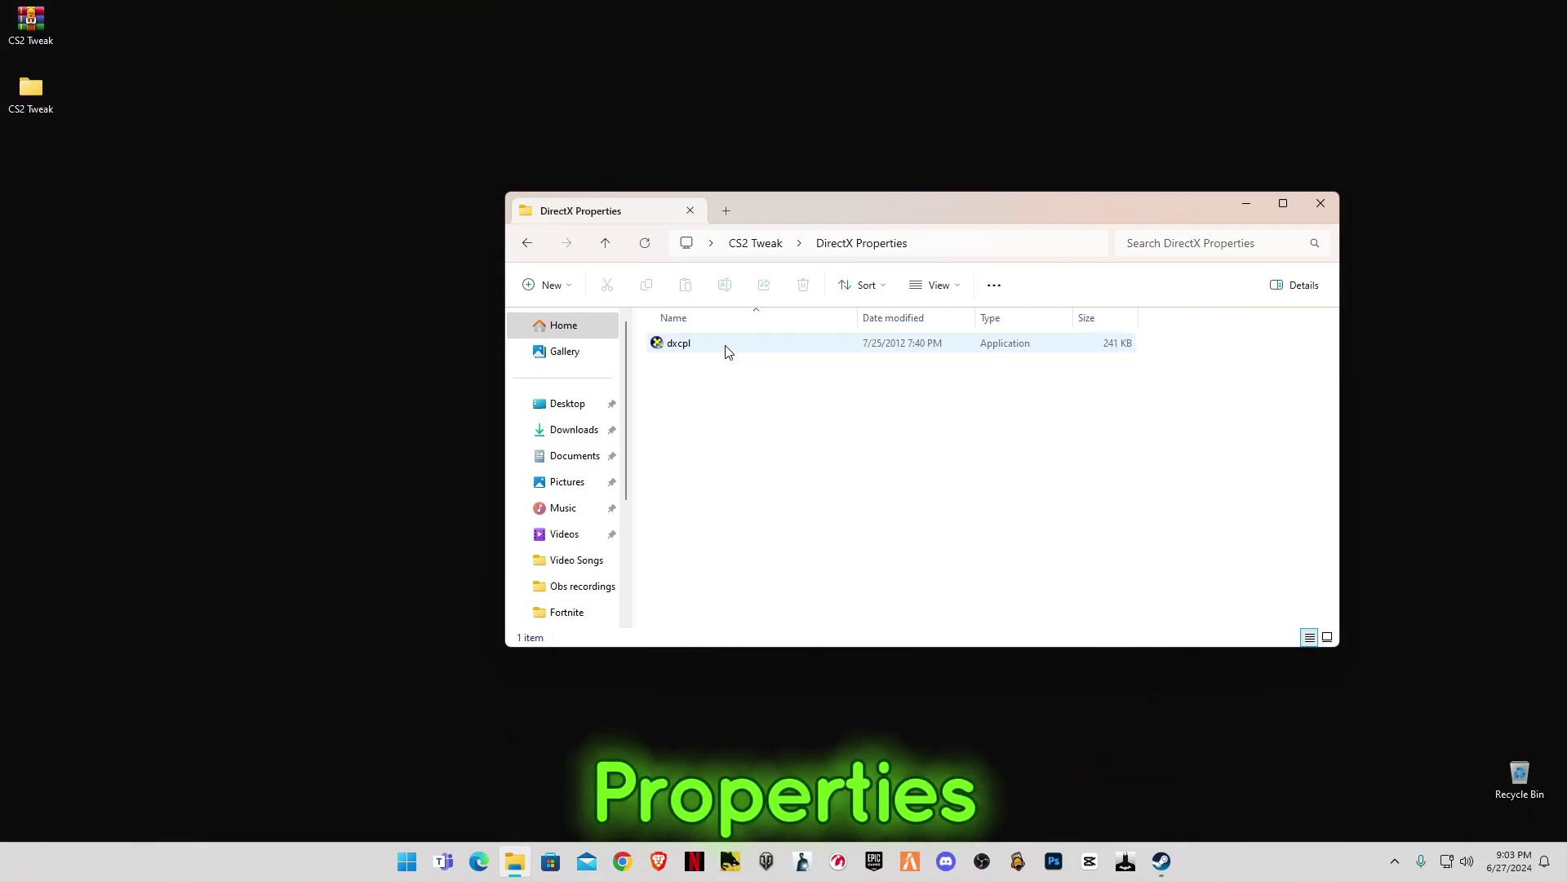
pyautogui.doubleClick(684, 349)
pyautogui.click(867, 567)
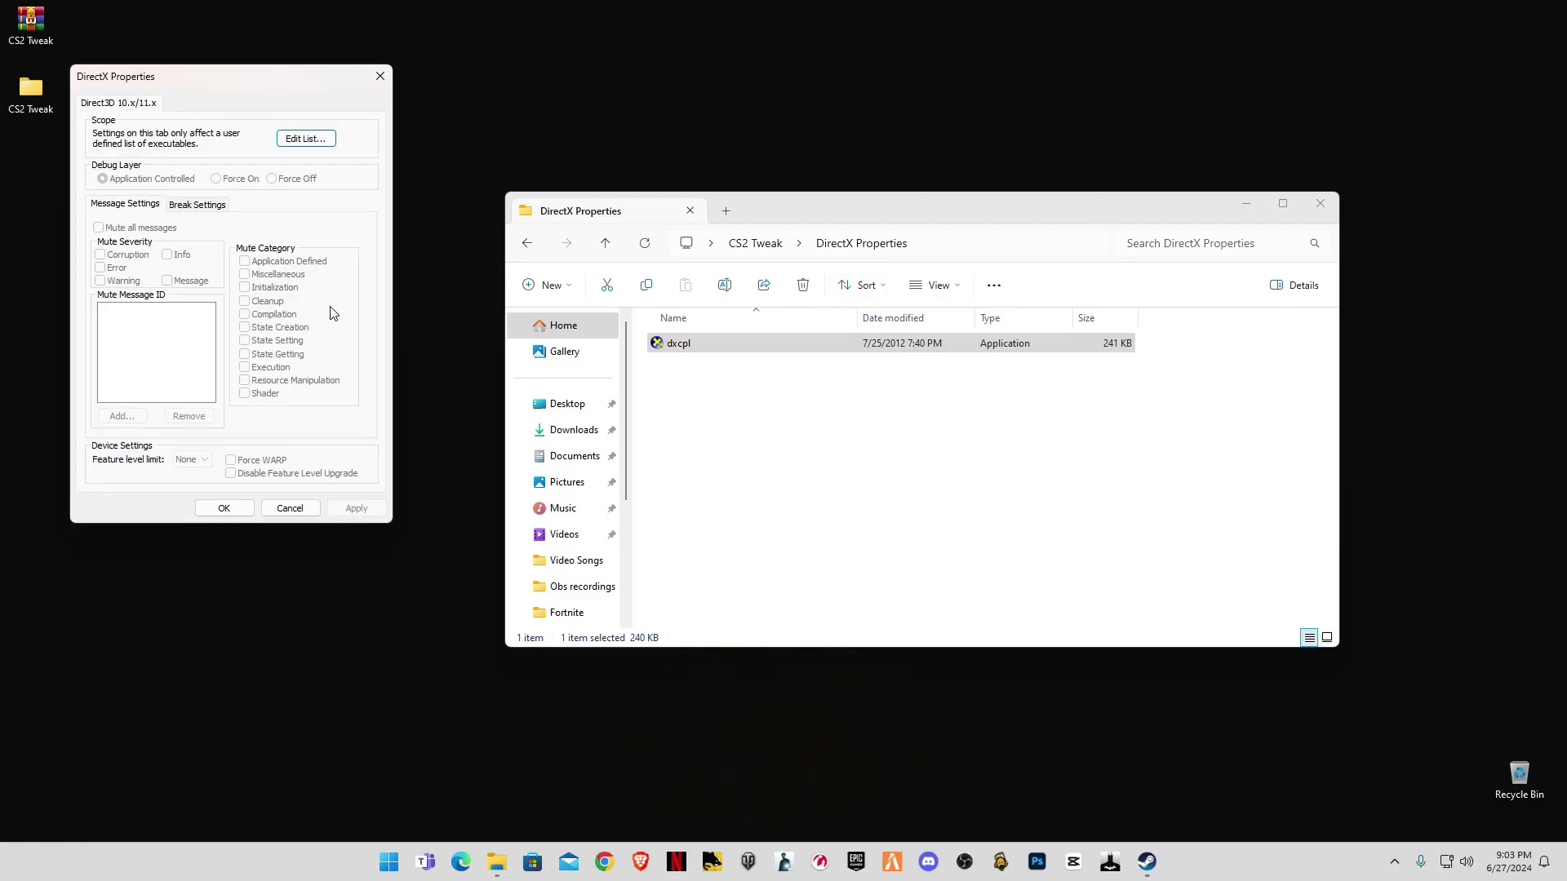
pyautogui.moveTo(261, 76); pyautogui.dragTo(692, 185)
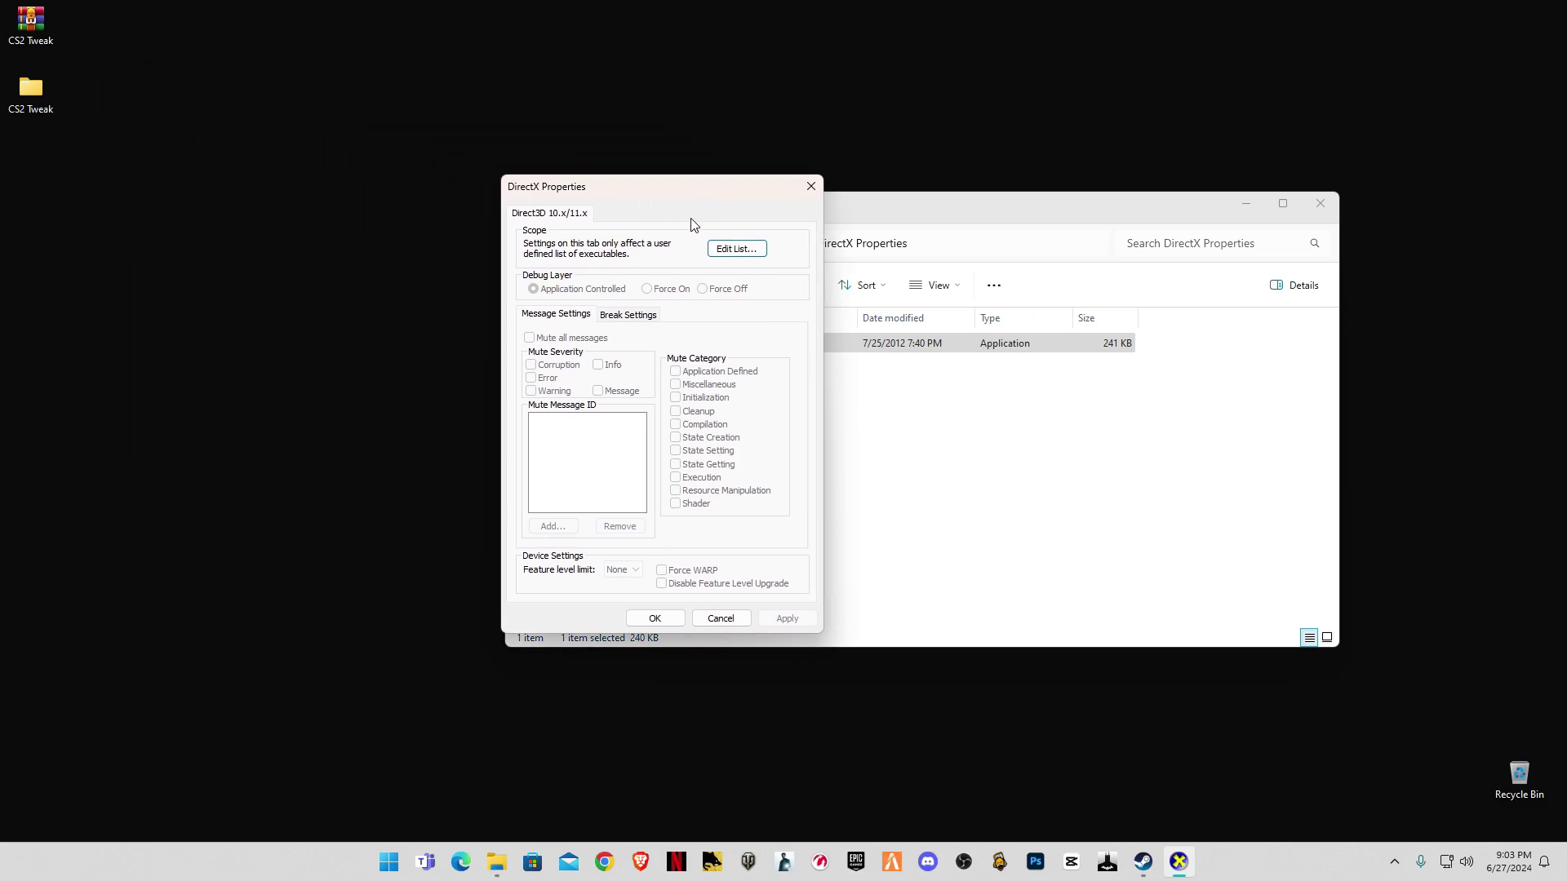
# Start editing the Direct3D executable list and browse to C:\Program Files (x86)
pyautogui.click(736, 249)
pyautogui.click(923, 281)
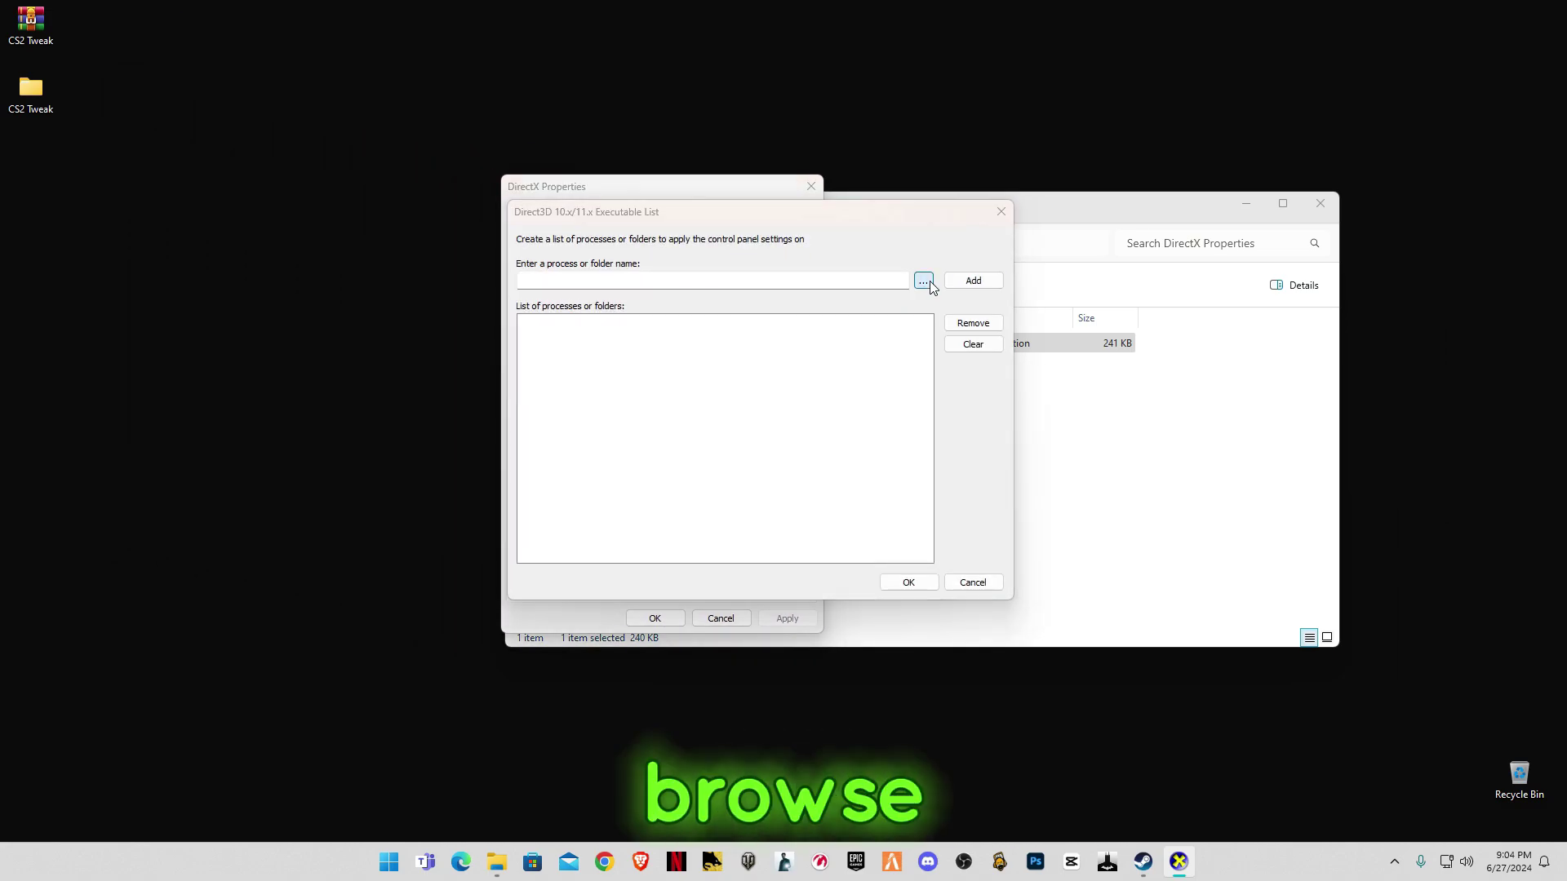
pyautogui.moveTo(634, 414); pyautogui.dragTo(630, 499)
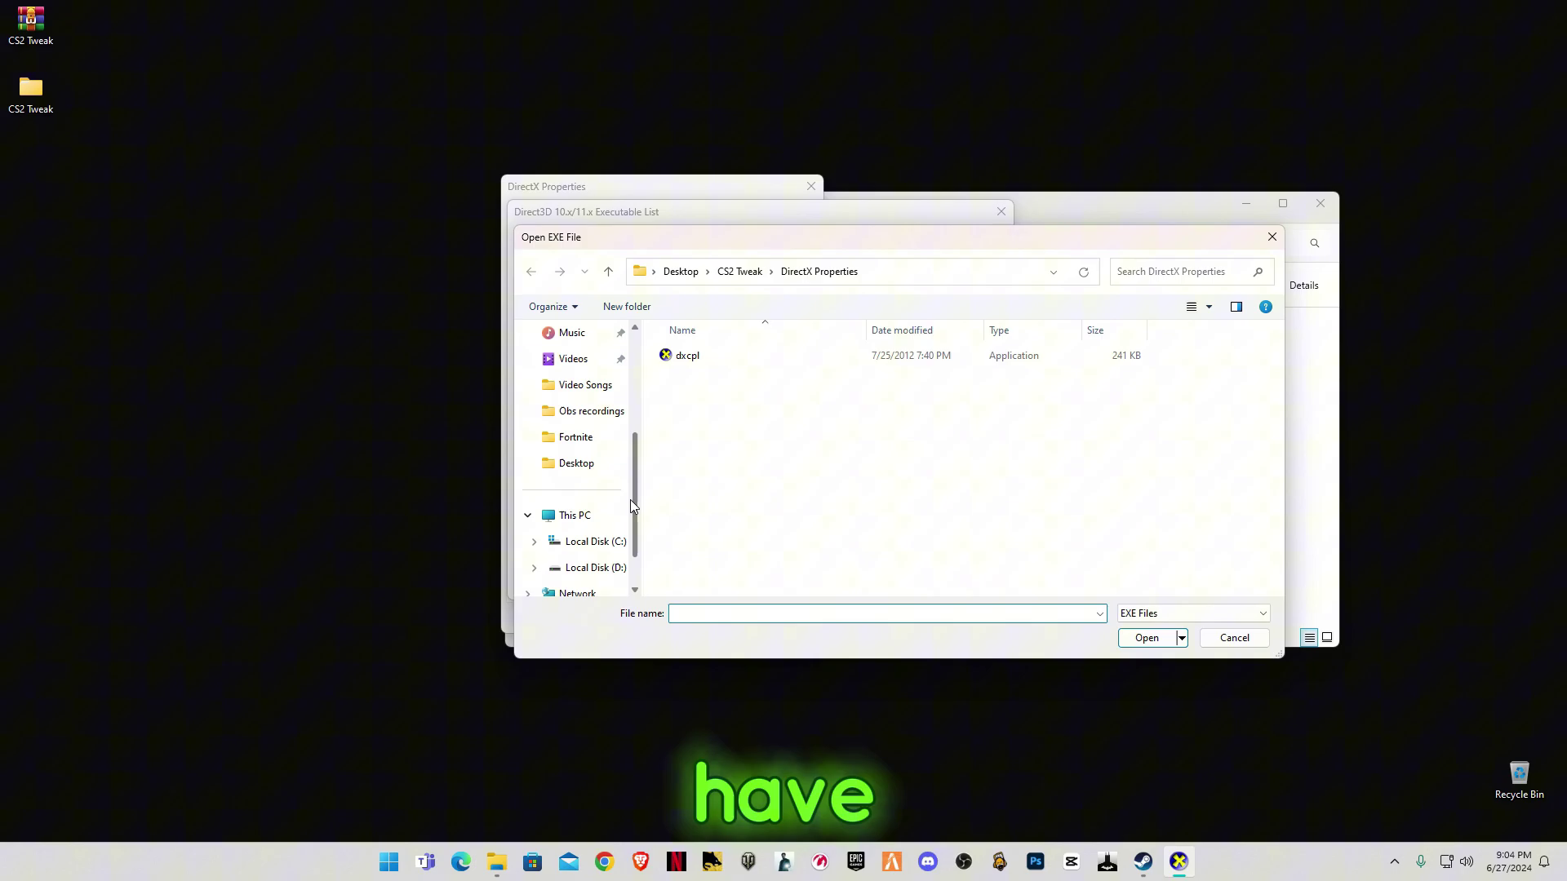
pyautogui.click(584, 541)
pyautogui.doubleClick(742, 450)
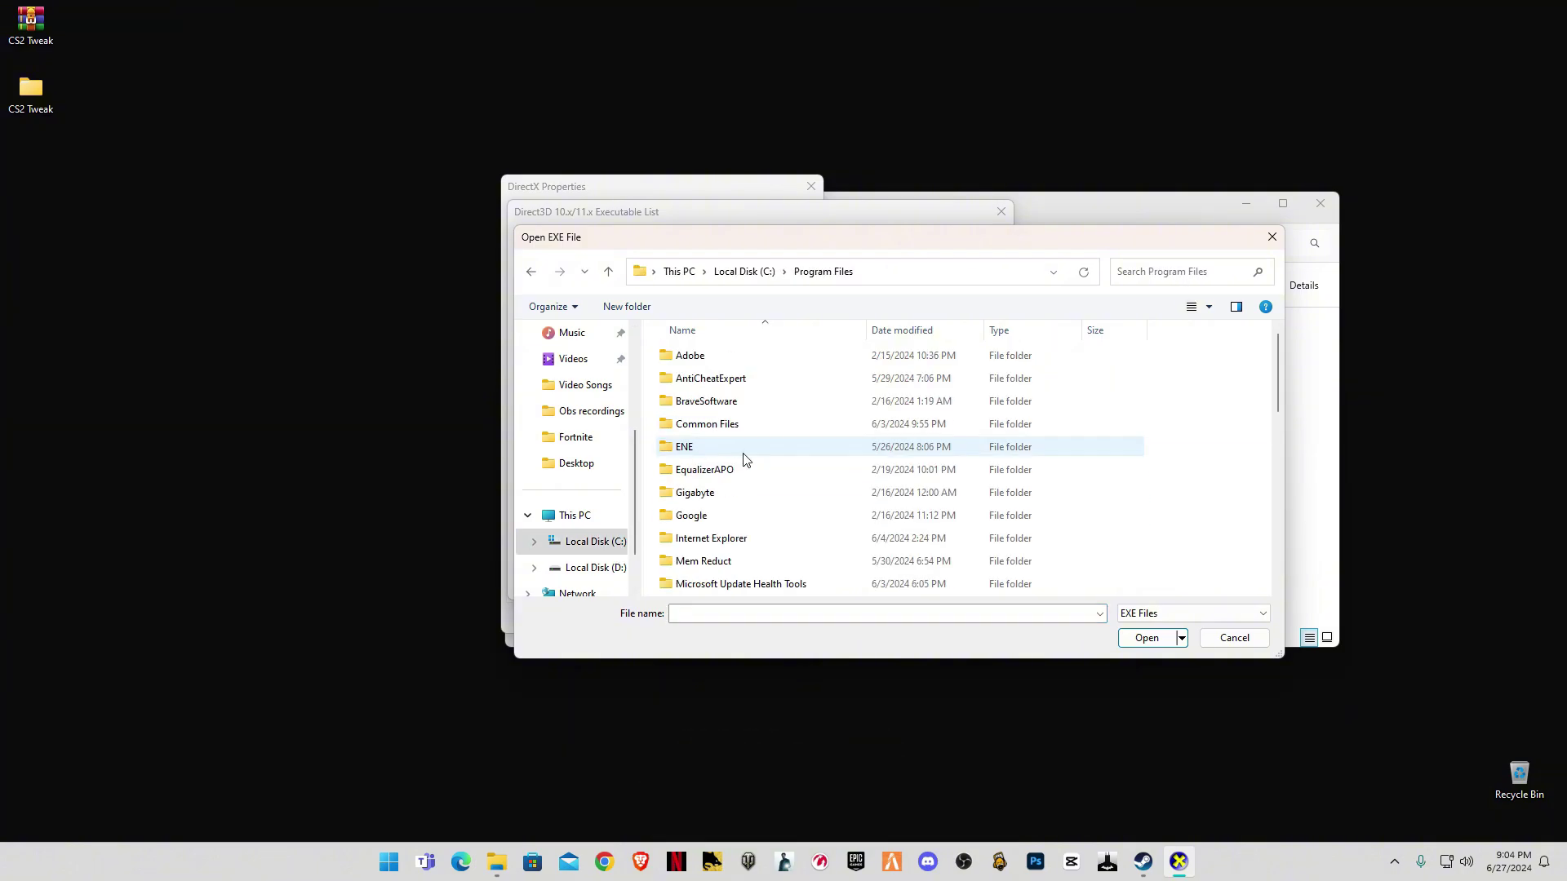
pyautogui.hotkey('alt', 'Left')
pyautogui.doubleClick(735, 472)
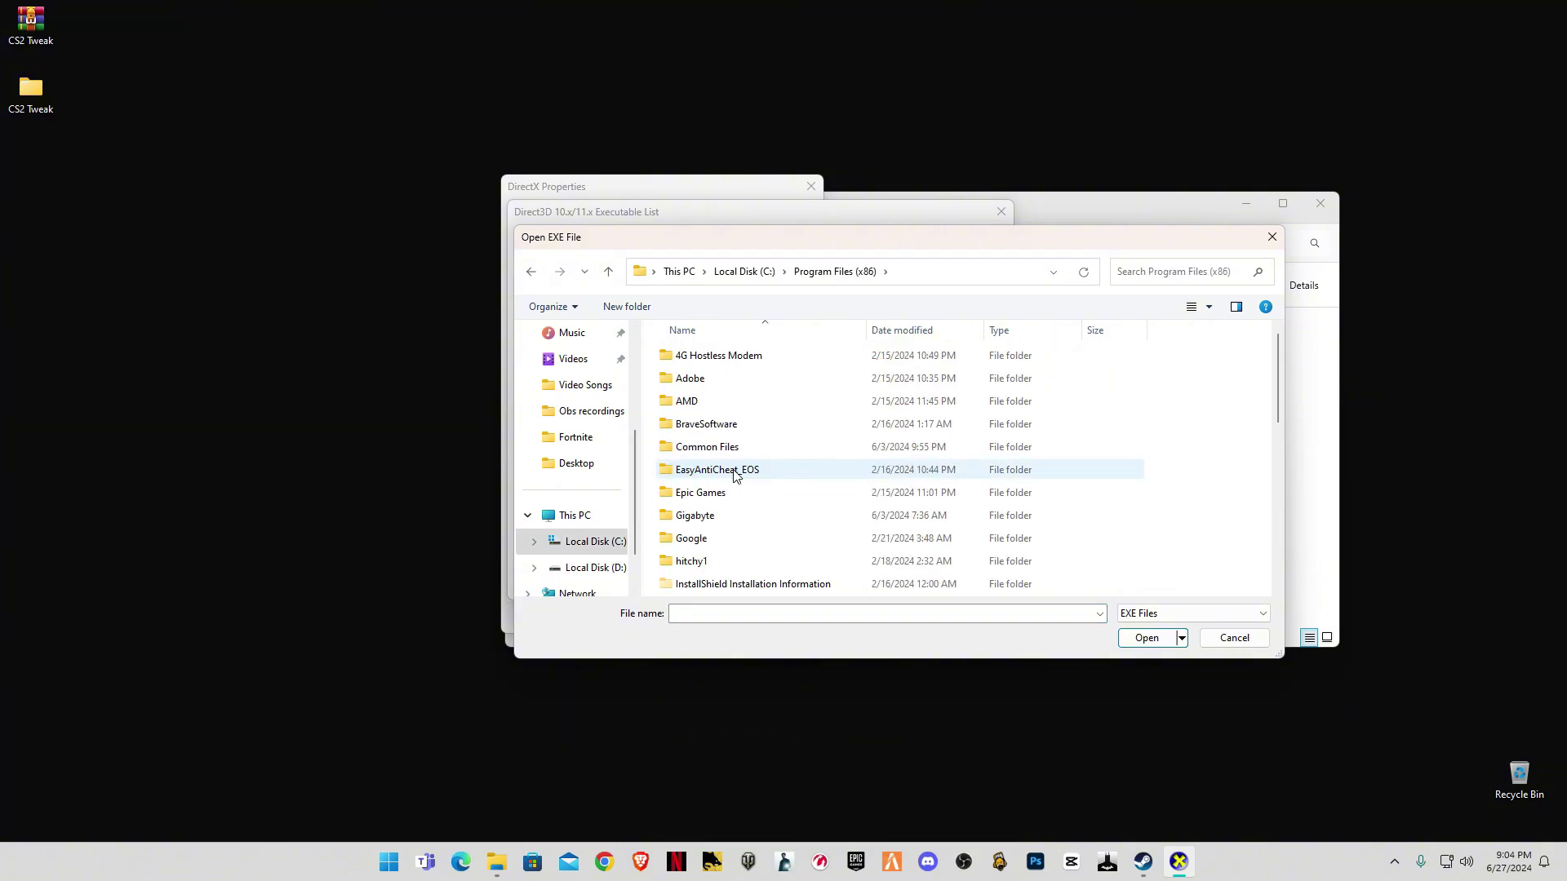
# Add Steam\steam.exe to the executable list and enable Disable Feature Level Upgrade
pyautogui.press('s')
pyautogui.doubleClick(696, 425)
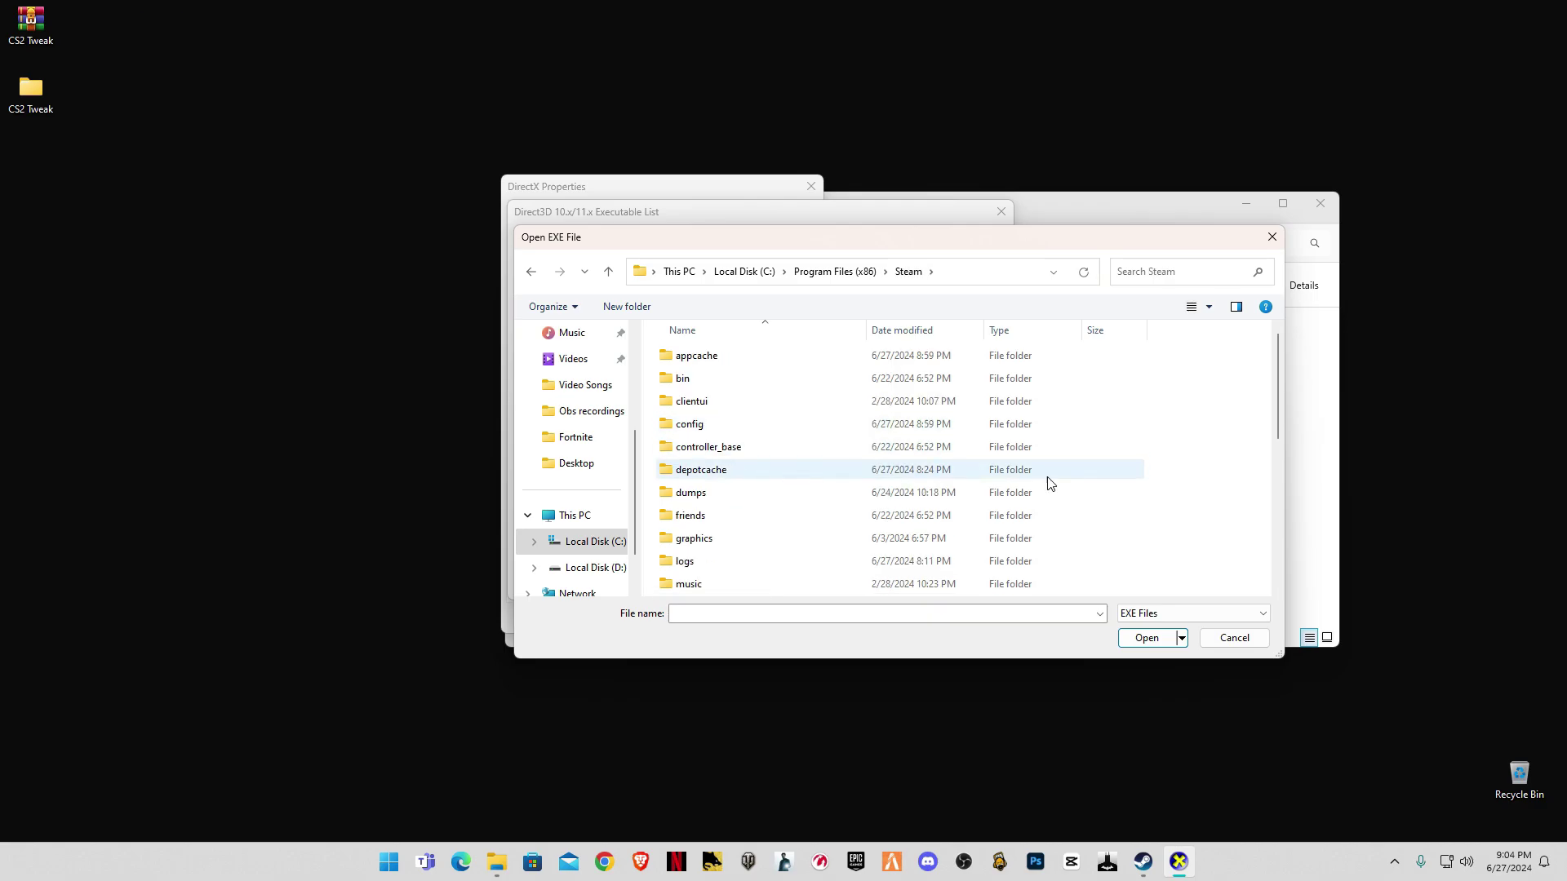
pyautogui.moveTo(1280, 433); pyautogui.dragTo(1278, 575)
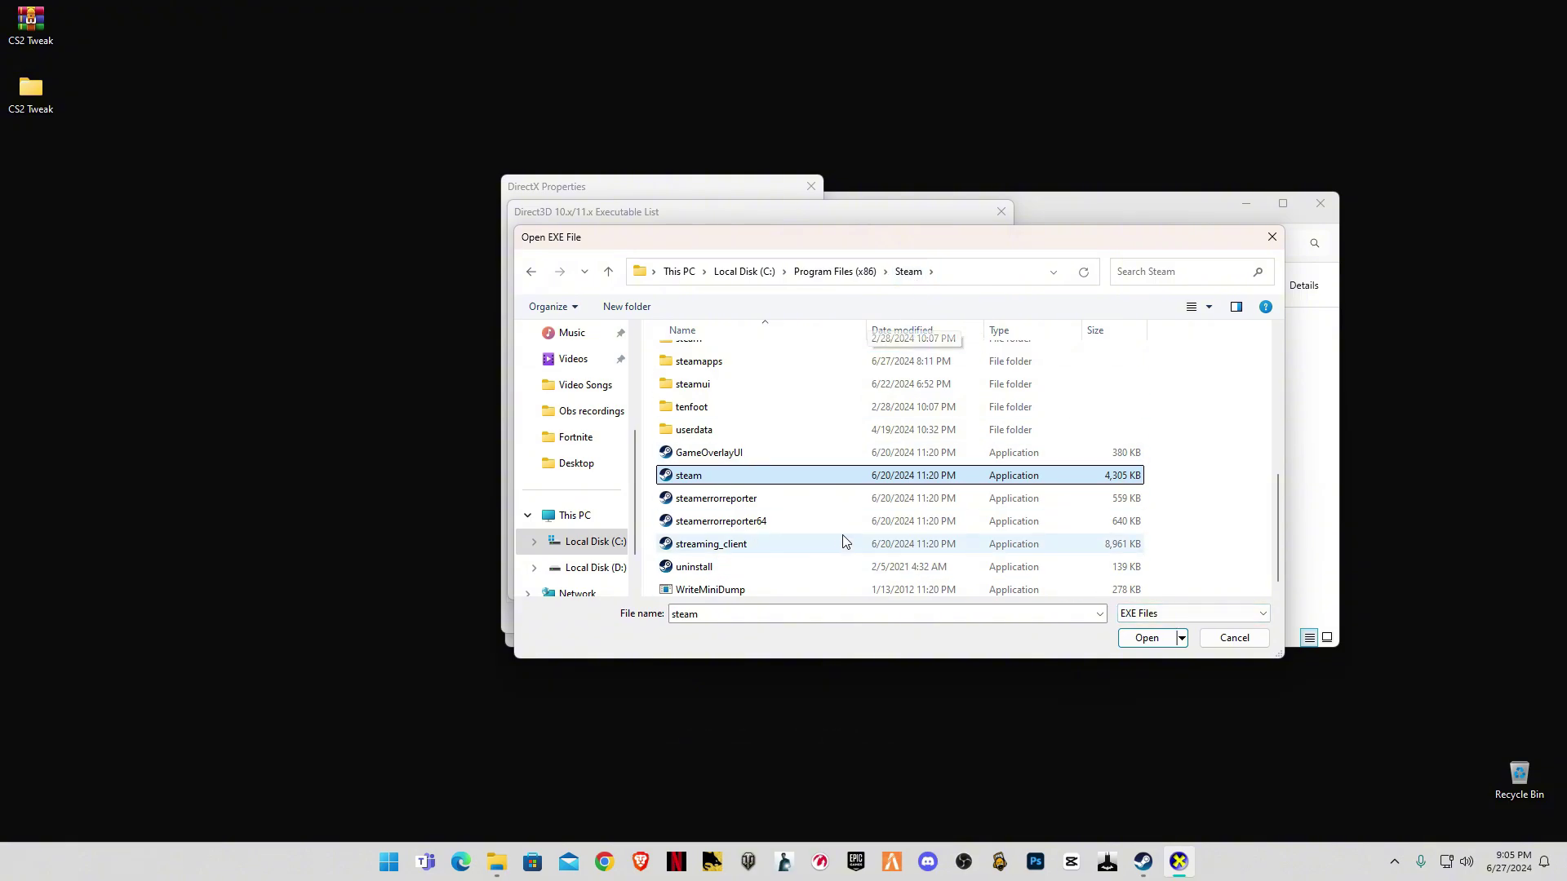
pyautogui.click(1147, 640)
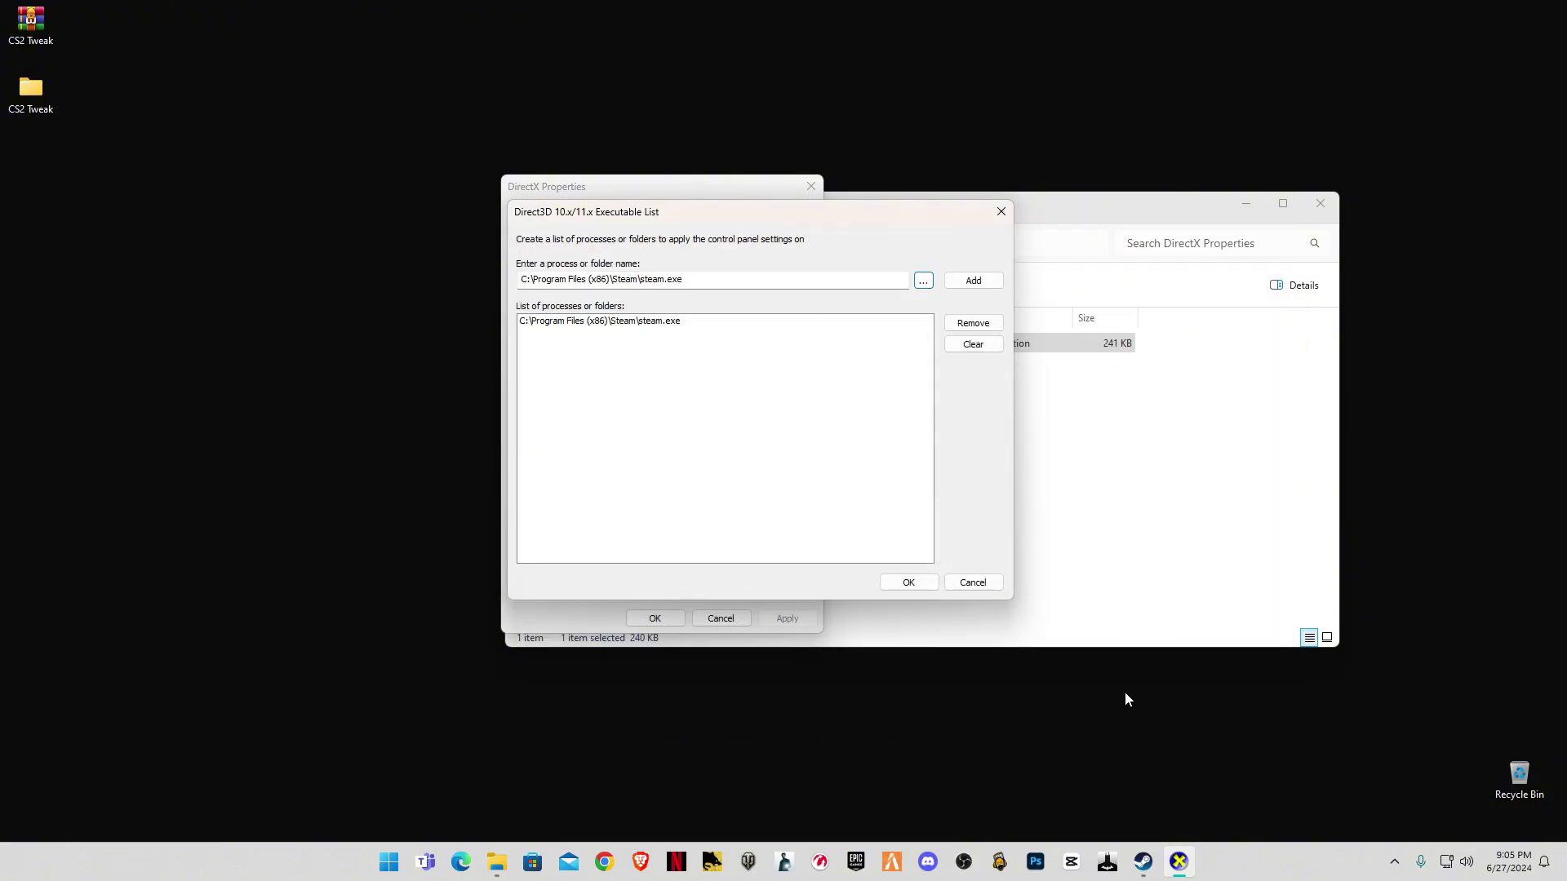
pyautogui.click(907, 582)
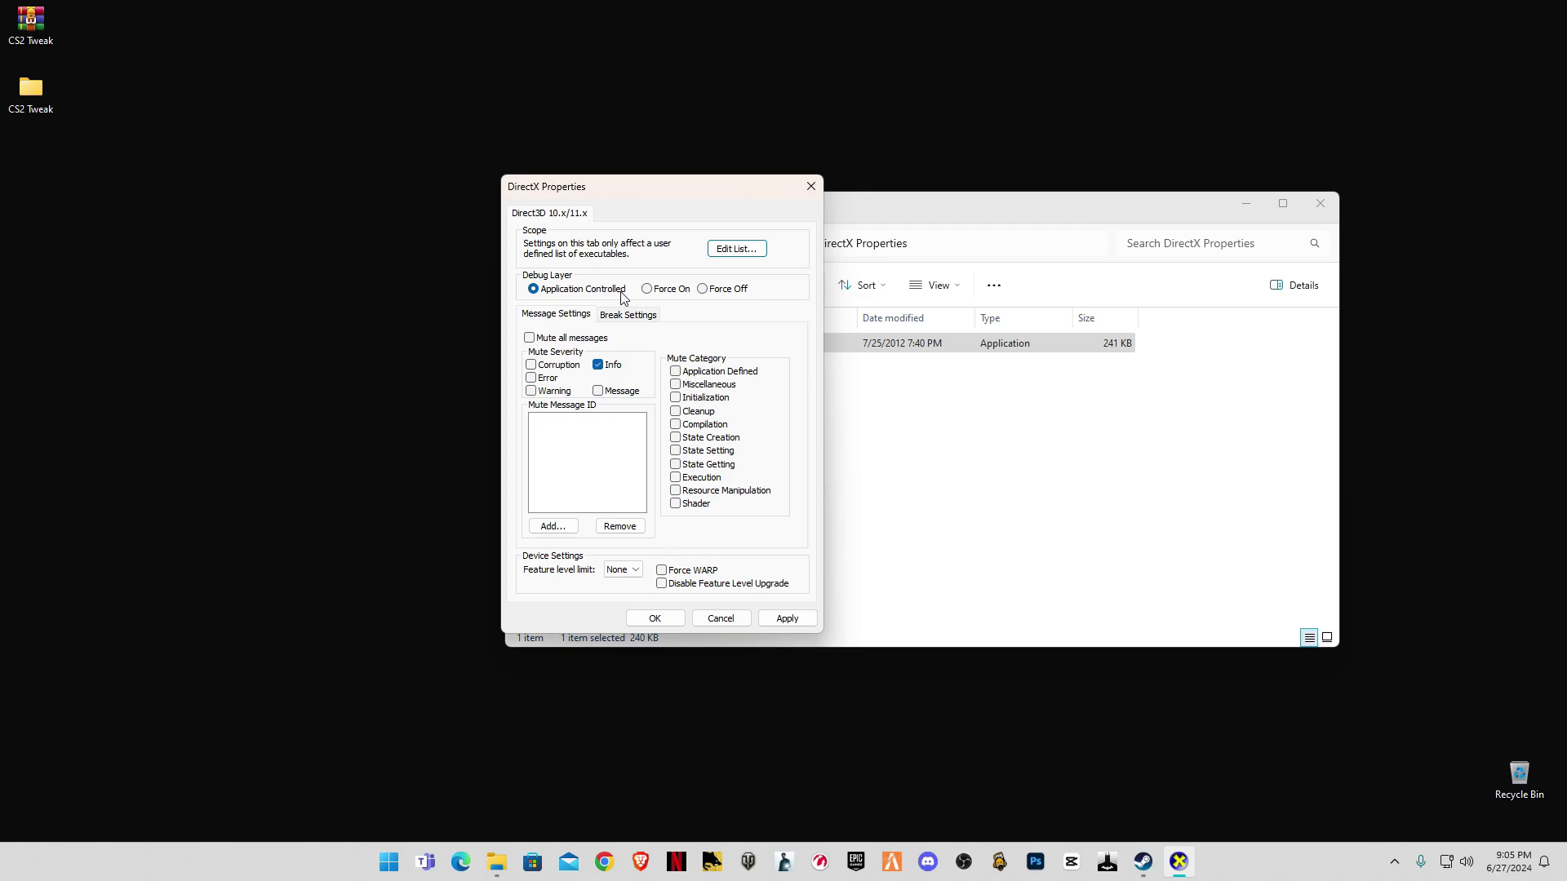
pyautogui.click(662, 585)
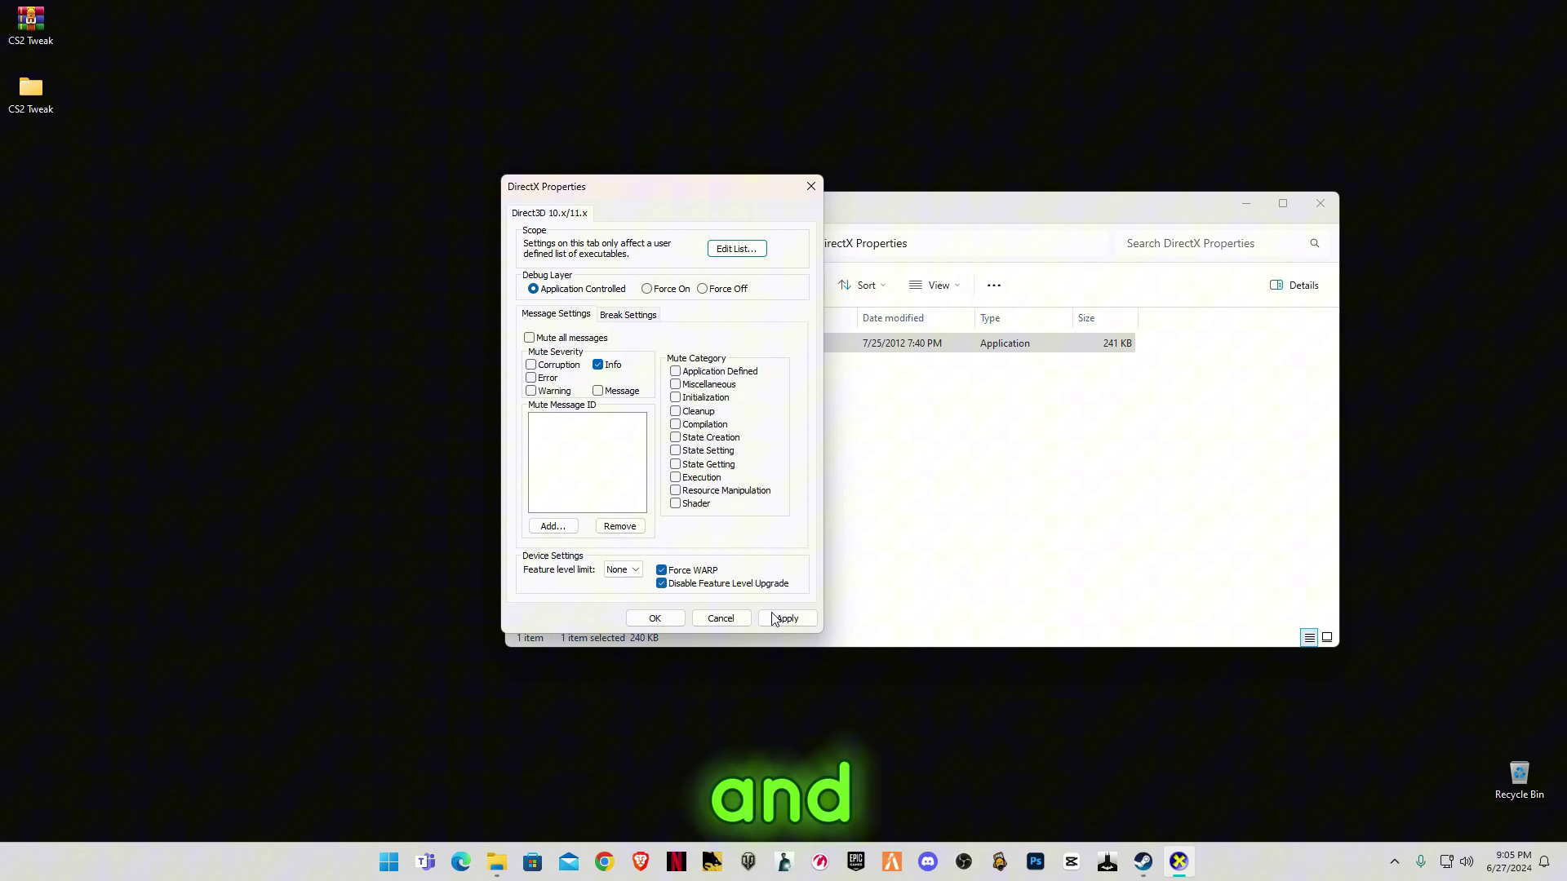
# Save and close DirectX Properties, close its folder, and open the Timer Resolution folder
pyautogui.click(672, 619)
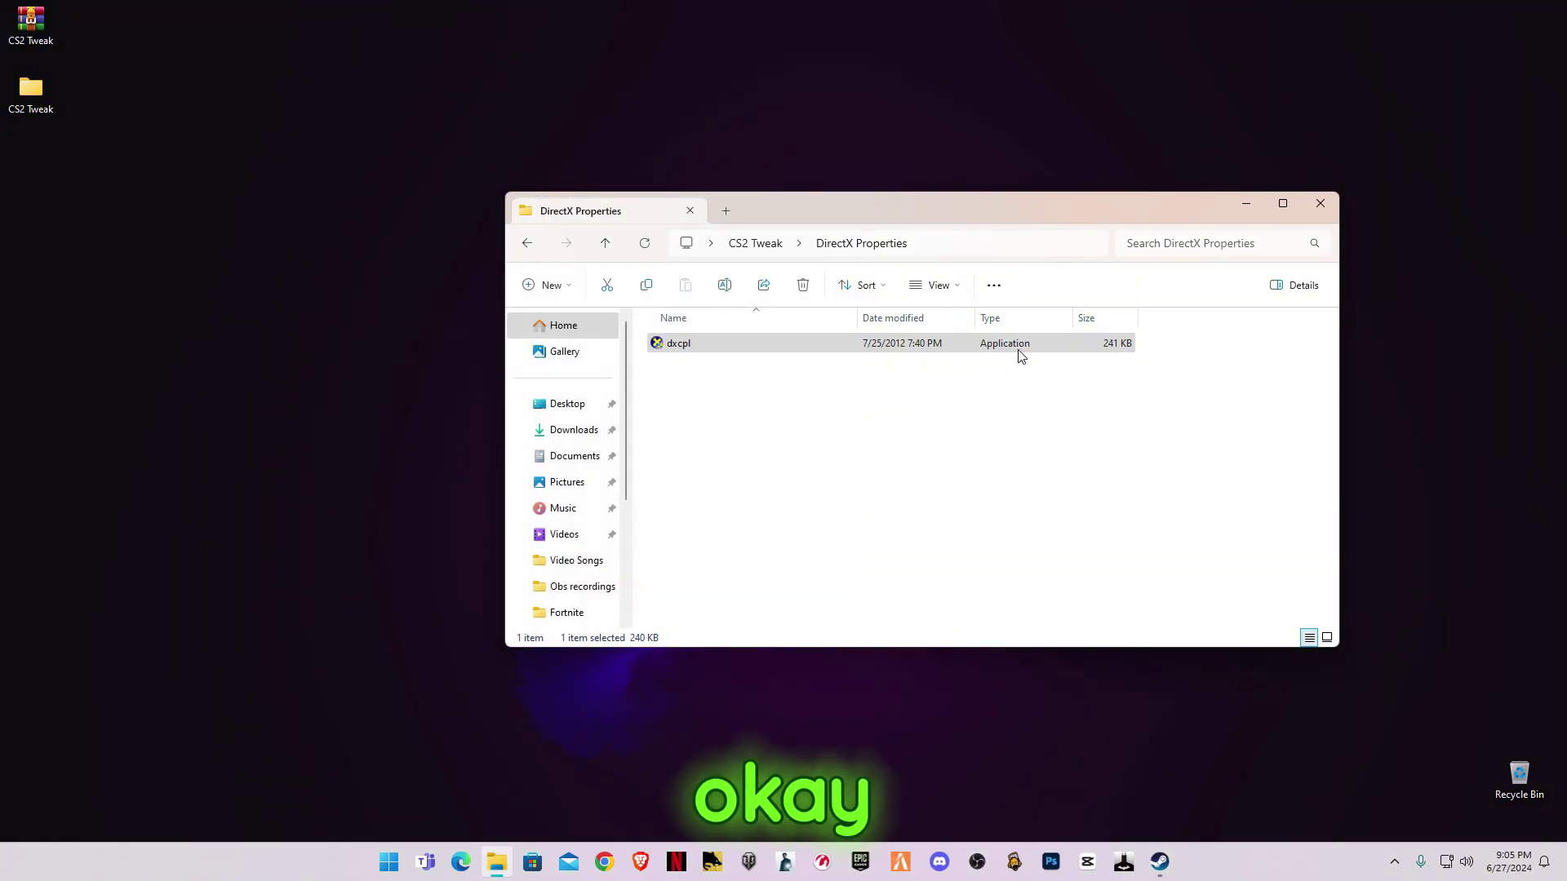
pyautogui.click(1320, 208)
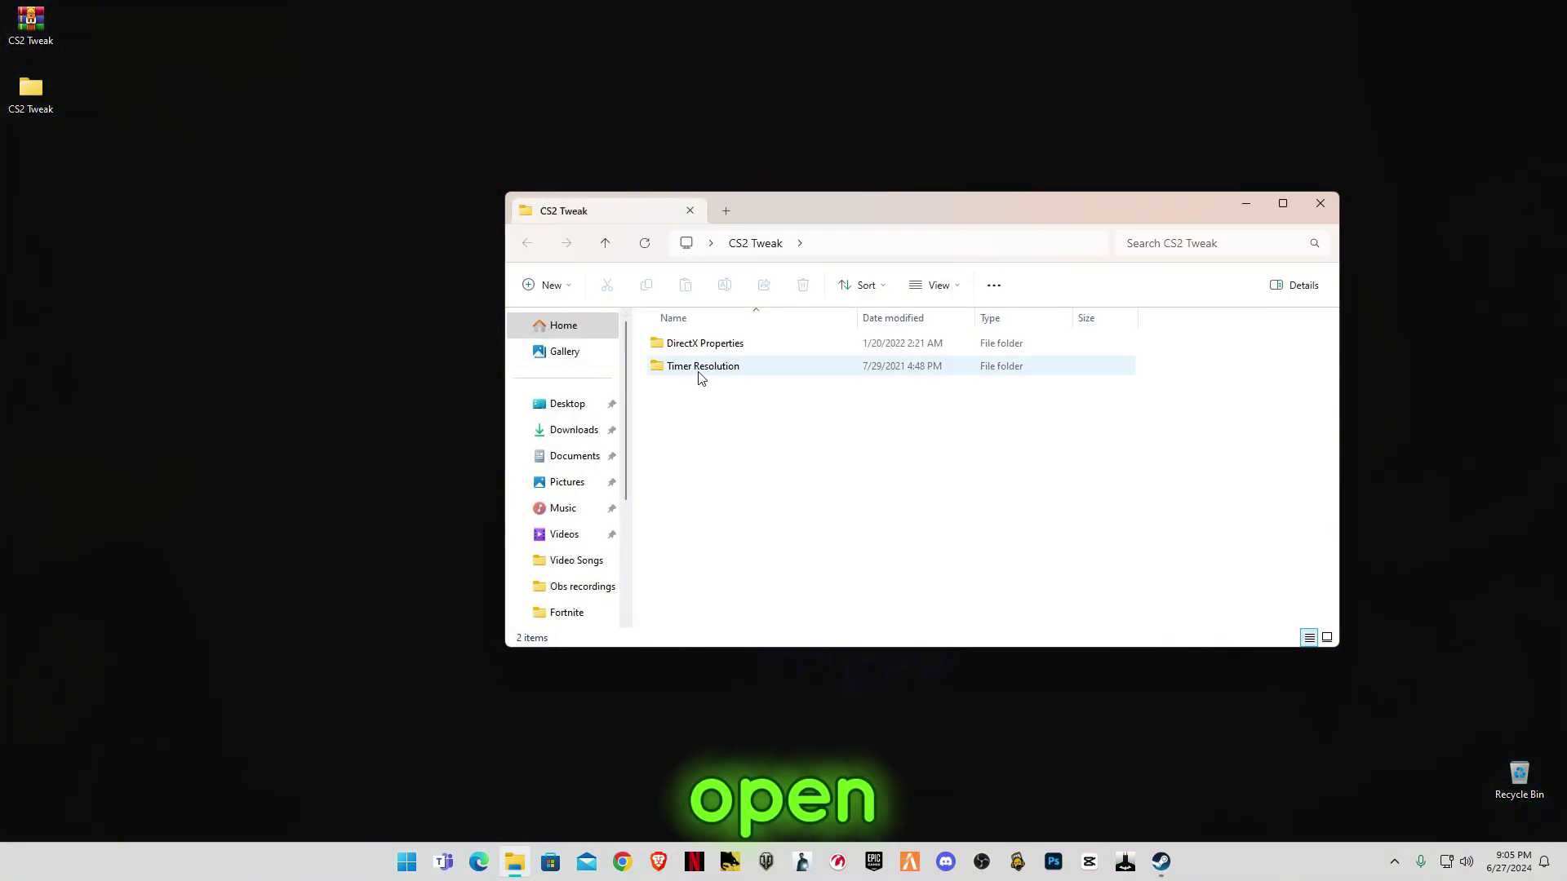
pyautogui.doubleClick(703, 366)
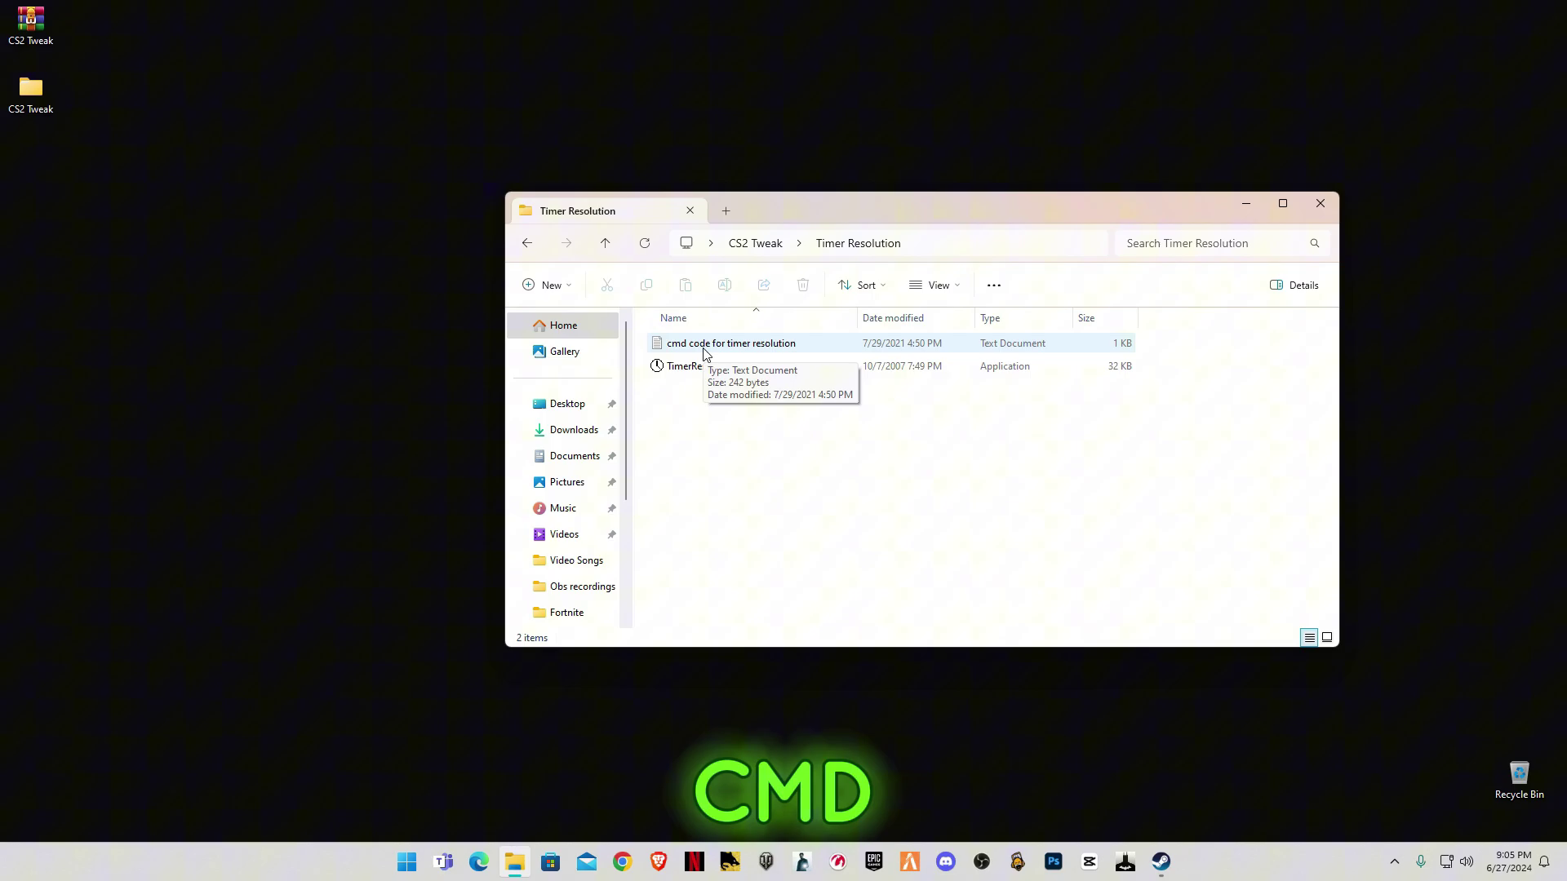
# Copy the three bcdedit lines from the 'cmd code for timer resolution' note, then close Notepad
pyautogui.doubleClick(704, 350)
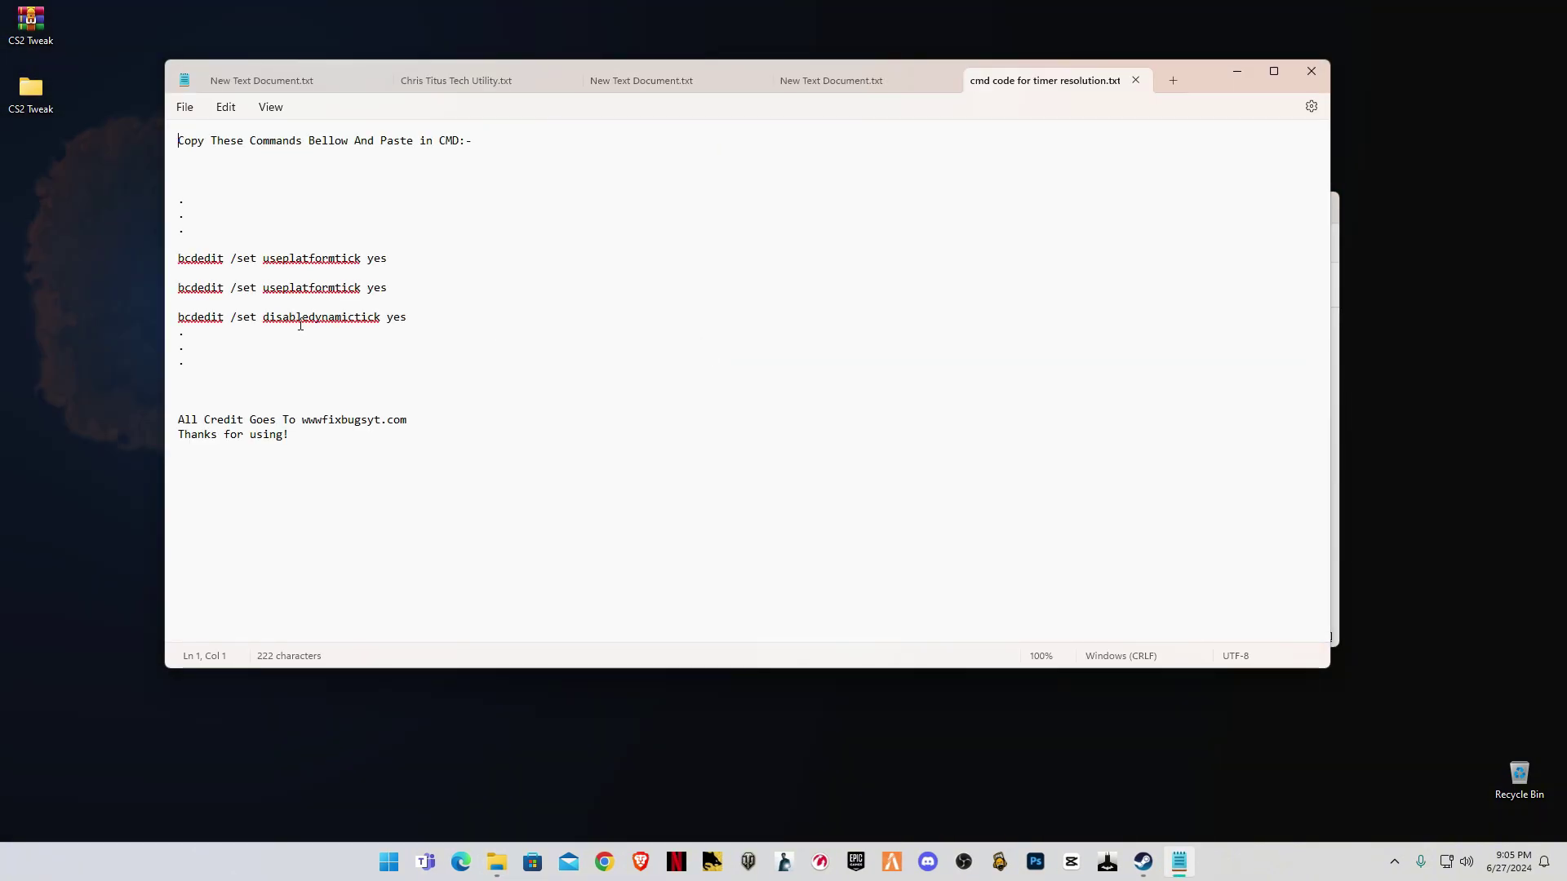
pyautogui.moveTo(408, 318); pyautogui.dragTo(171, 268)
pyautogui.press('super+c')
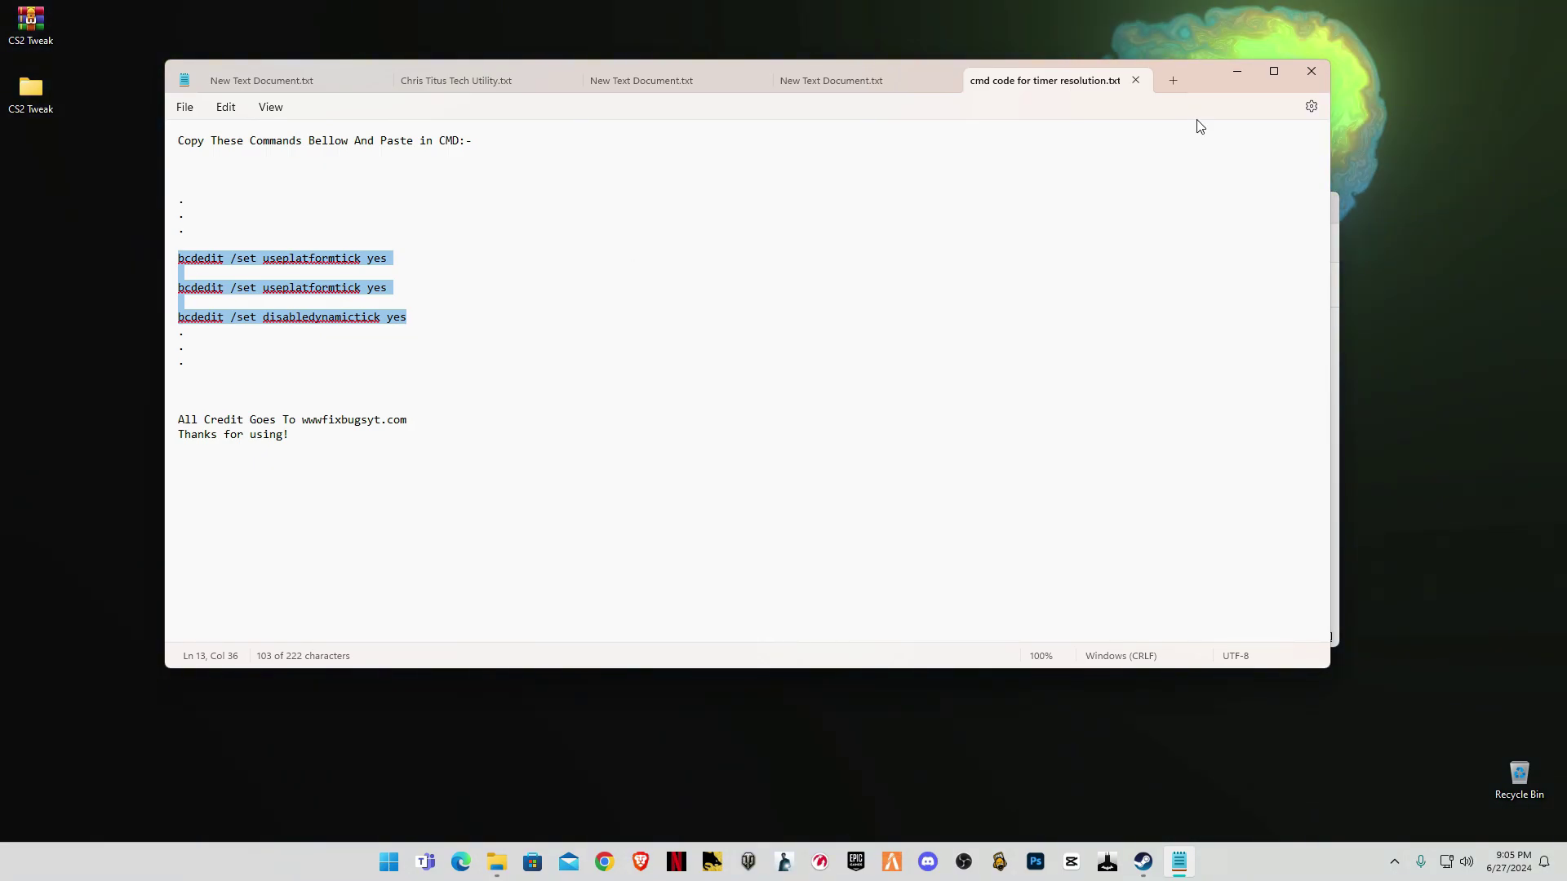
pyautogui.click(1311, 71)
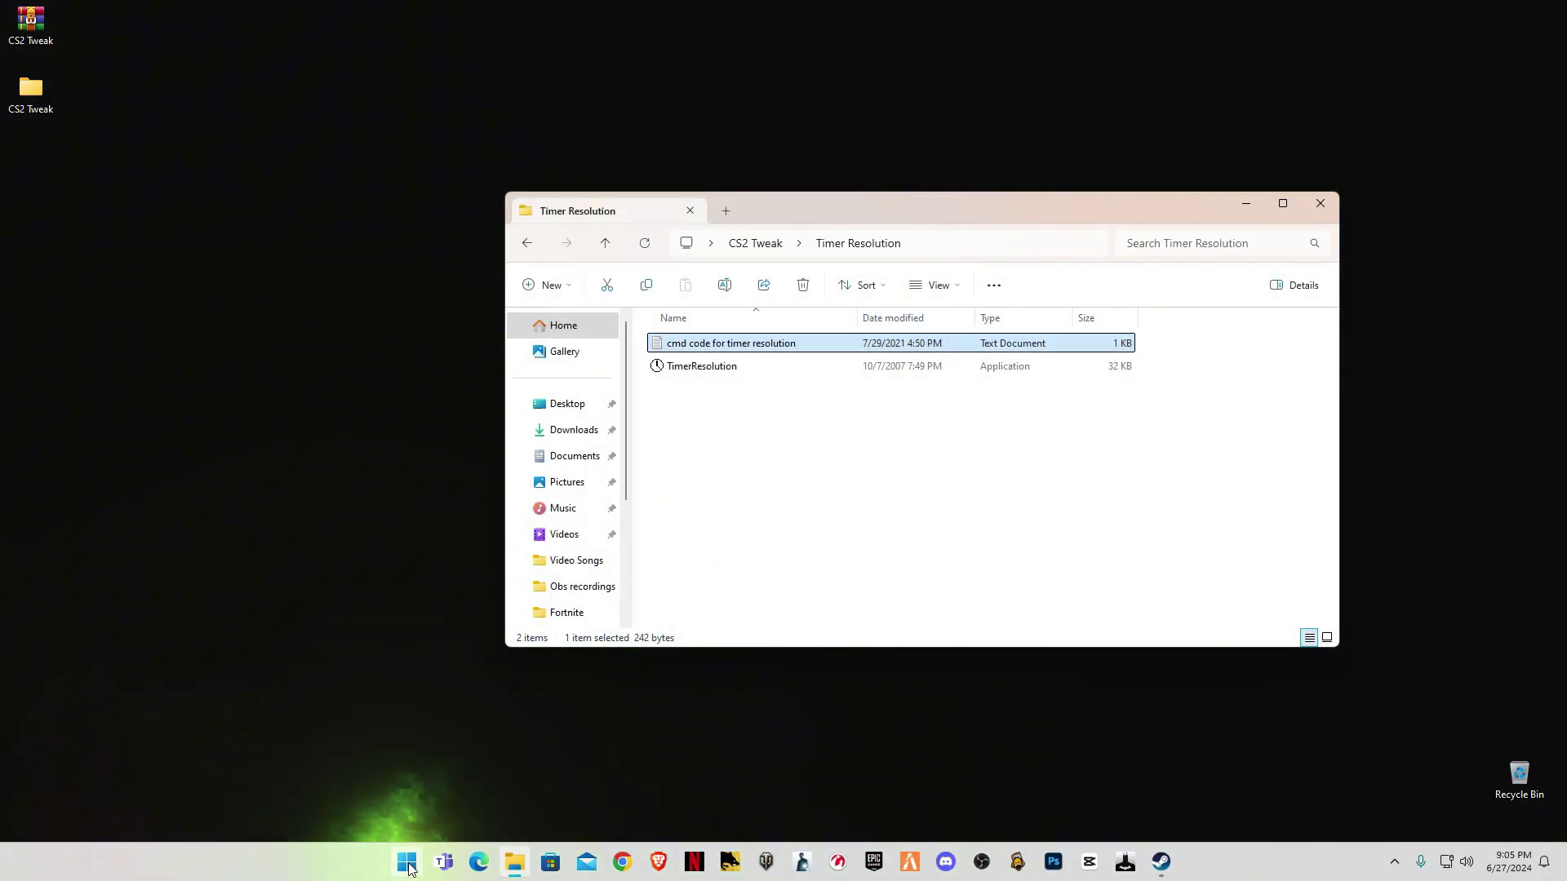
# Search for cmd and launch Command Prompt as administrator
pyautogui.click(416, 863)
pyautogui.write('cmd')
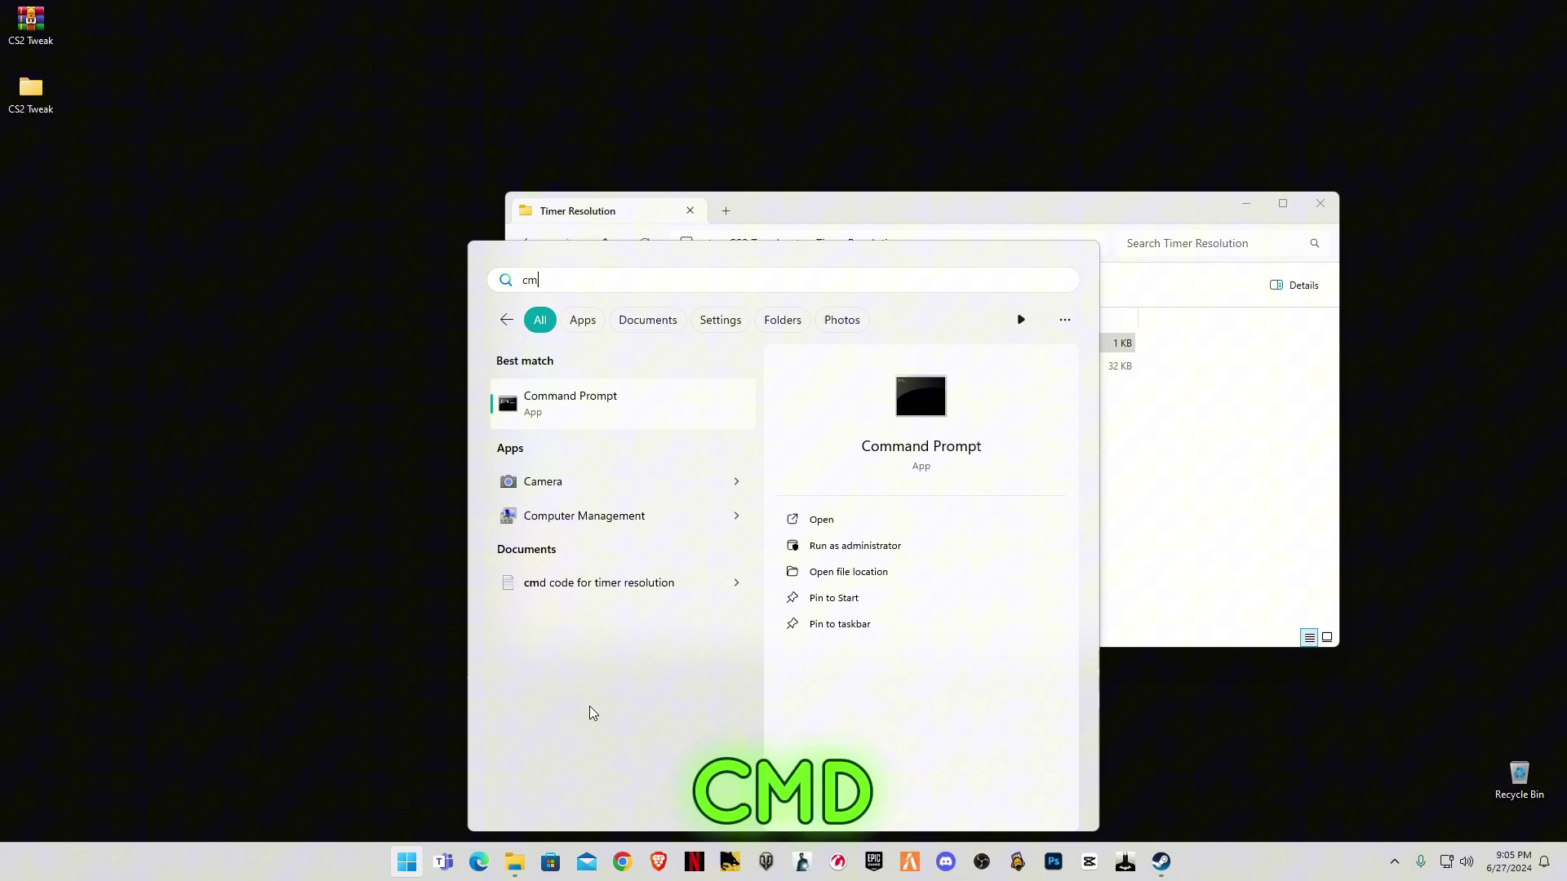
pyautogui.rightClick(547, 397)
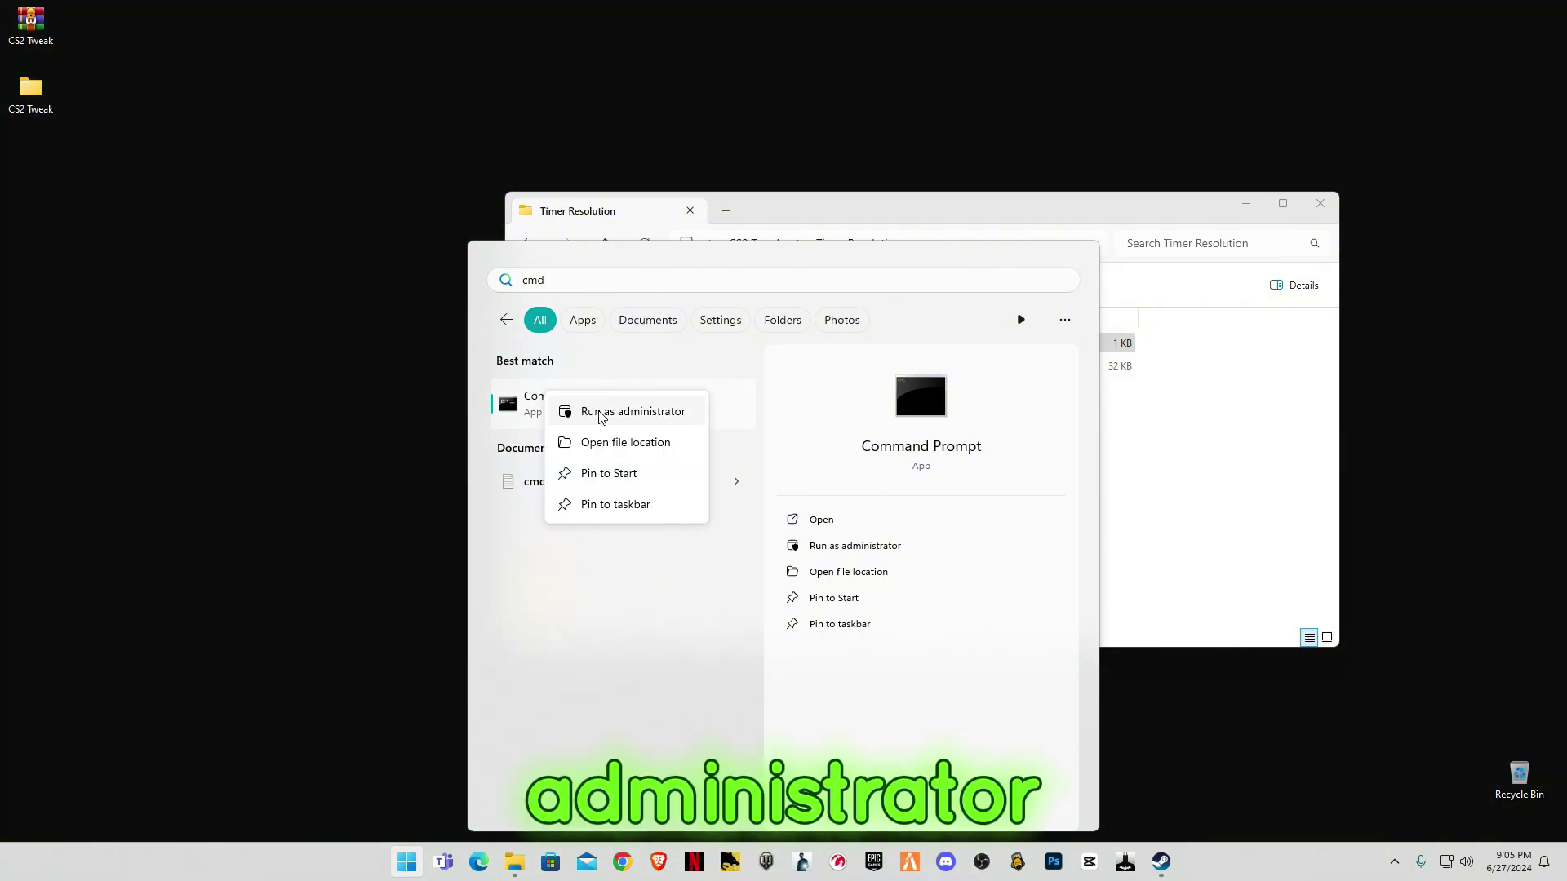
pyautogui.click(602, 413)
pyautogui.click(700, 560)
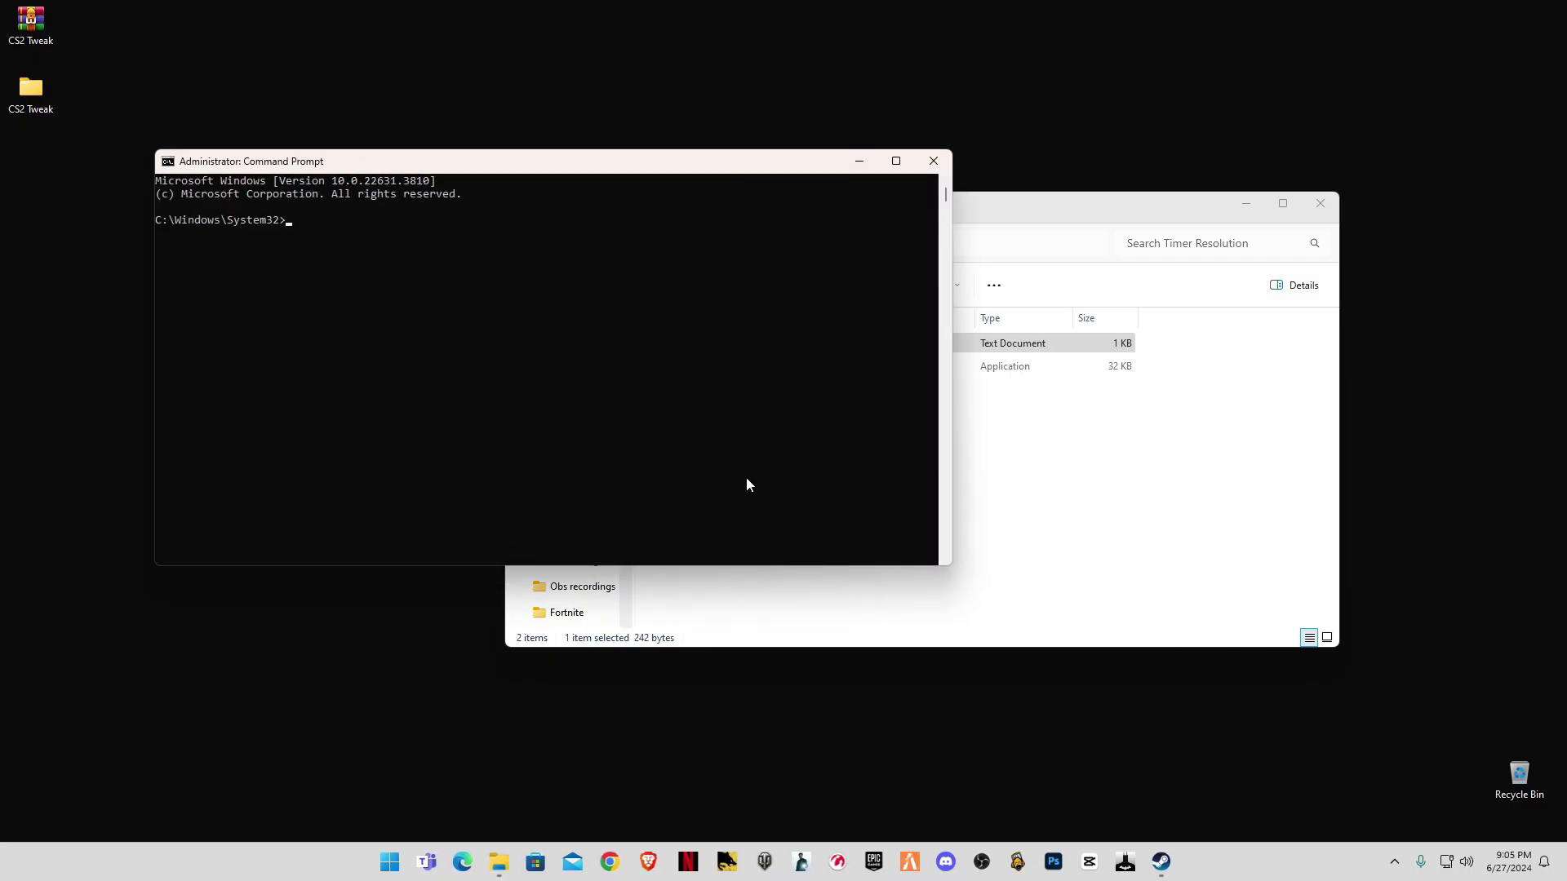
# Paste and run the bcdedit useplatformtick and disabledynamictick commands, then exit the prompt
pyautogui.rightClick(345, 299)
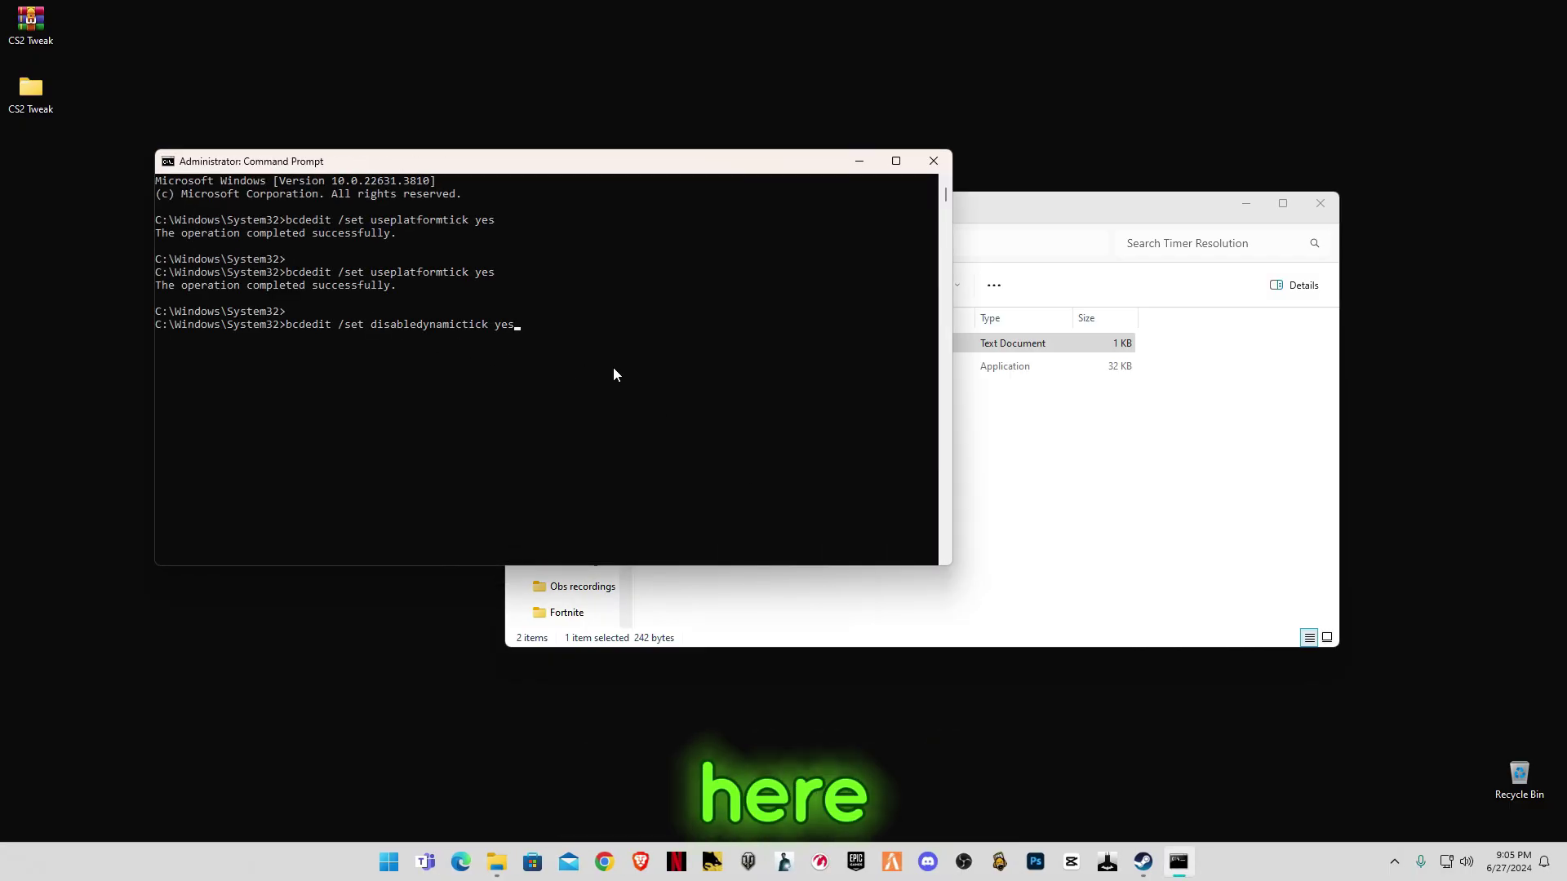
pyautogui.press('Return')
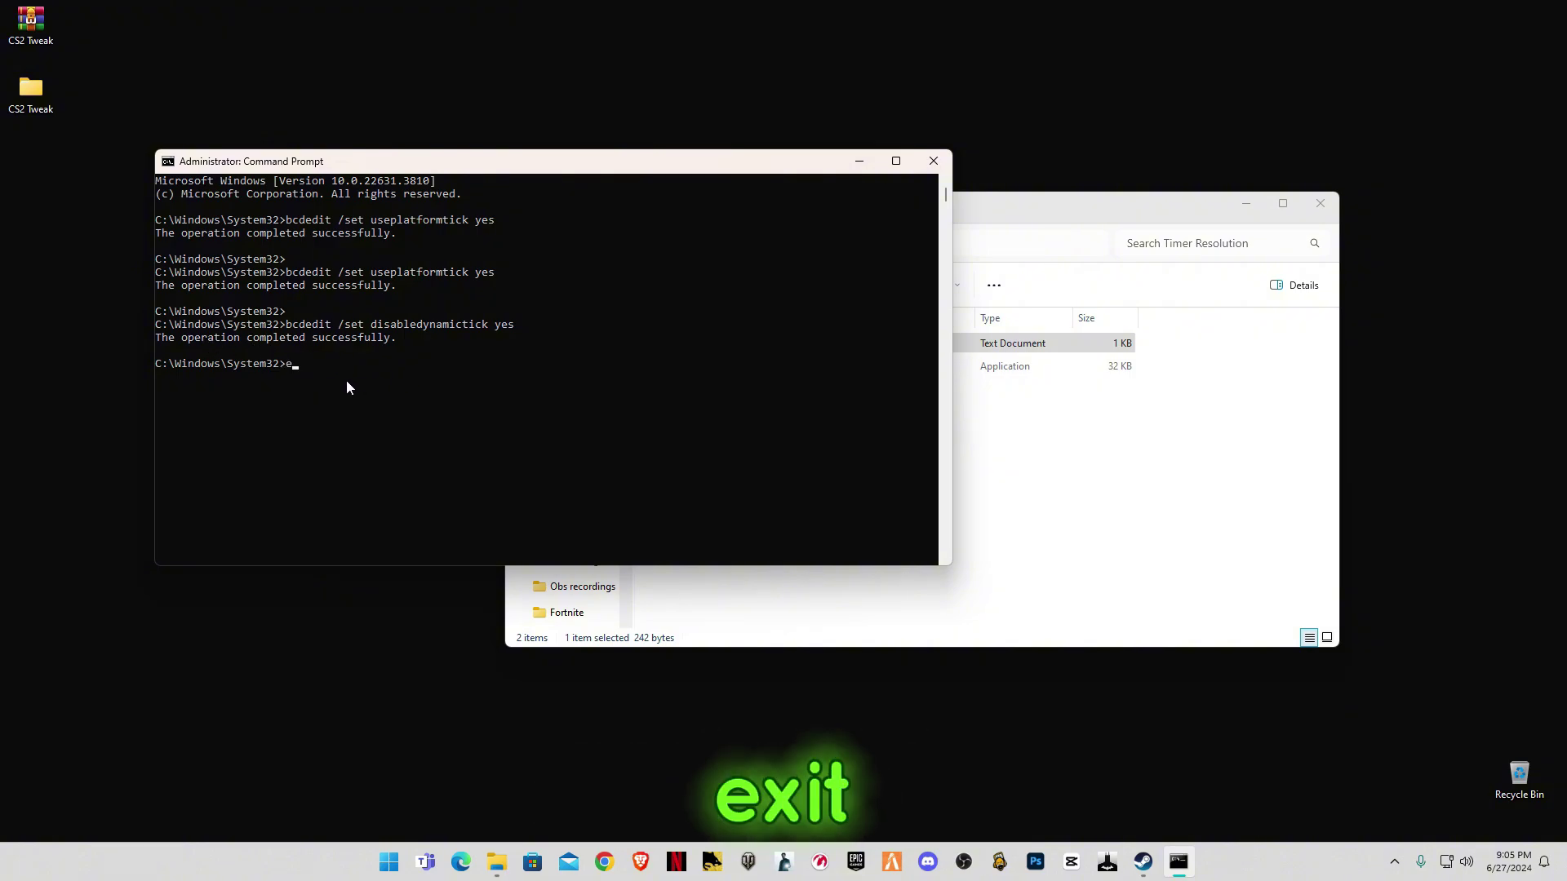
pyautogui.write('exit')
pyautogui.press('Return')
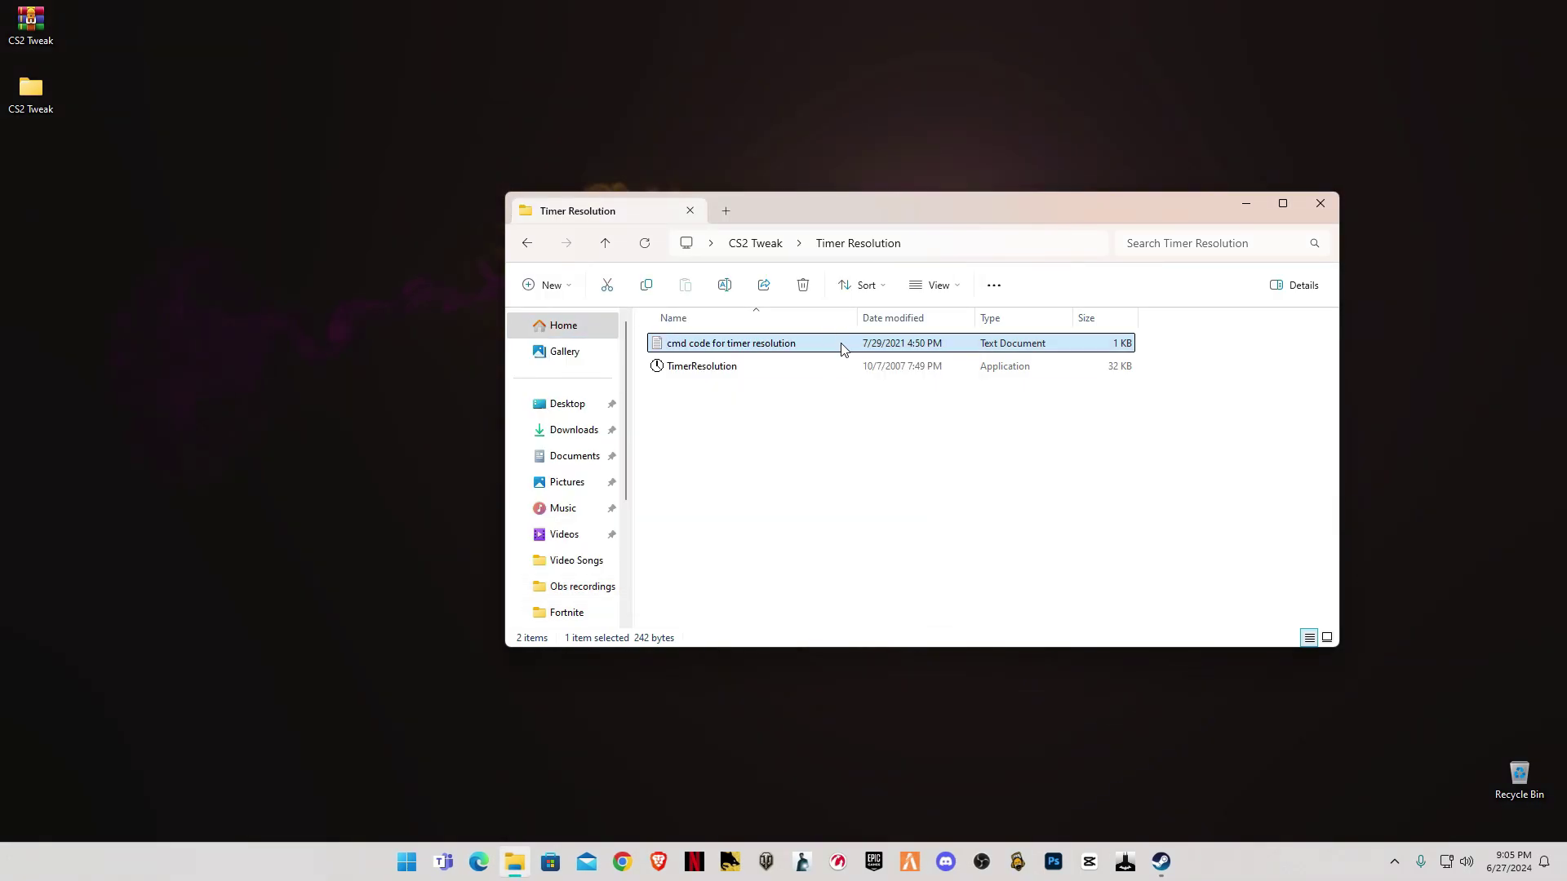
# Run TimerResolution at the 0.500 ms maximum, close the folder, and minimize the tool
pyautogui.doubleClick(737, 368)
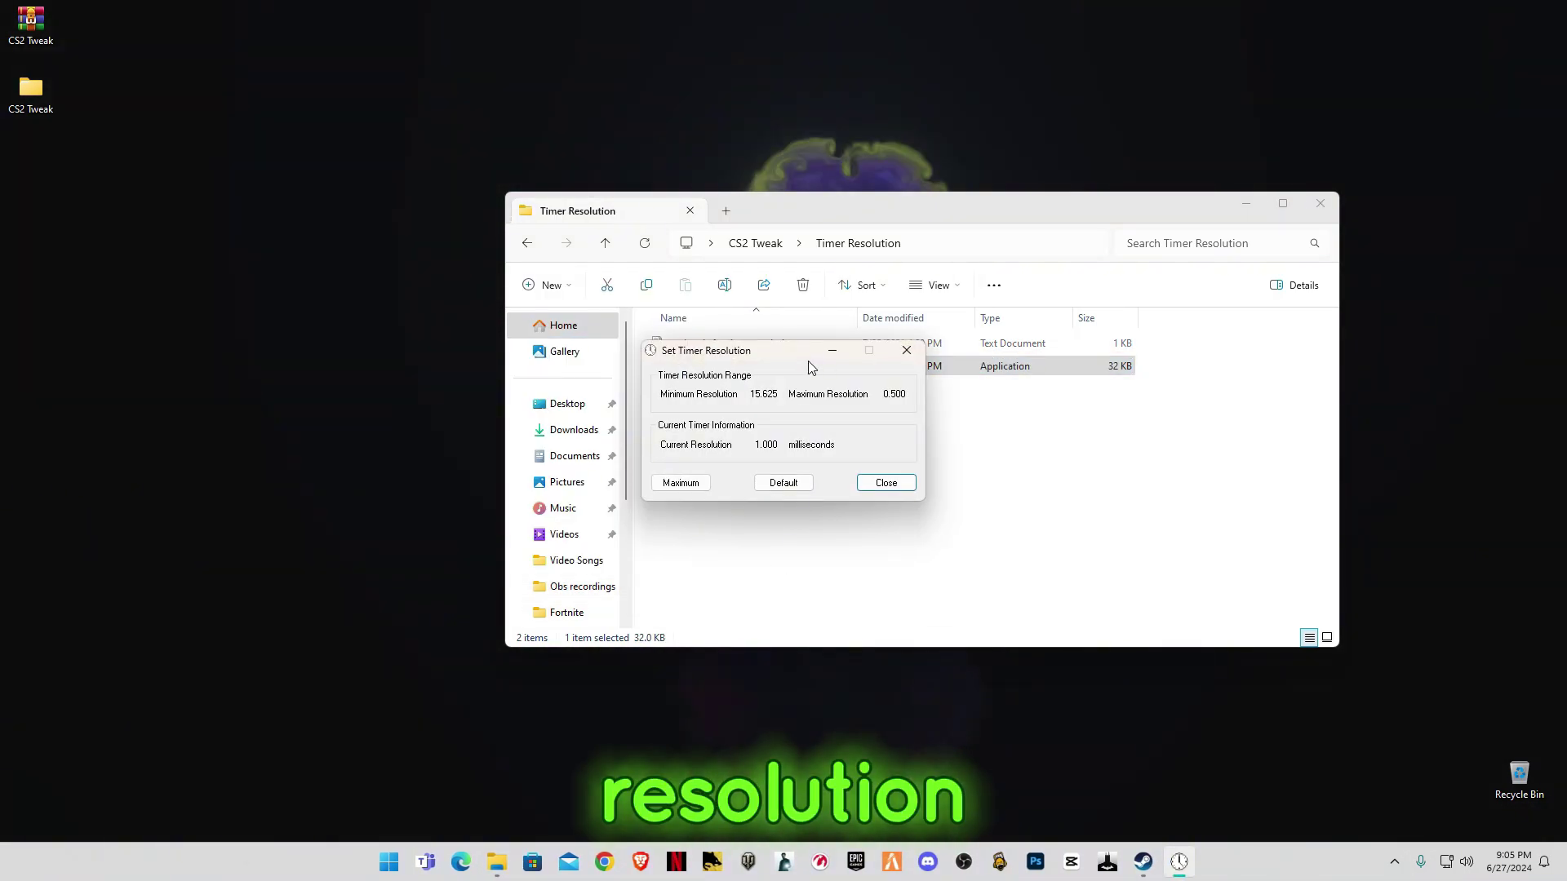
pyautogui.click(1322, 203)
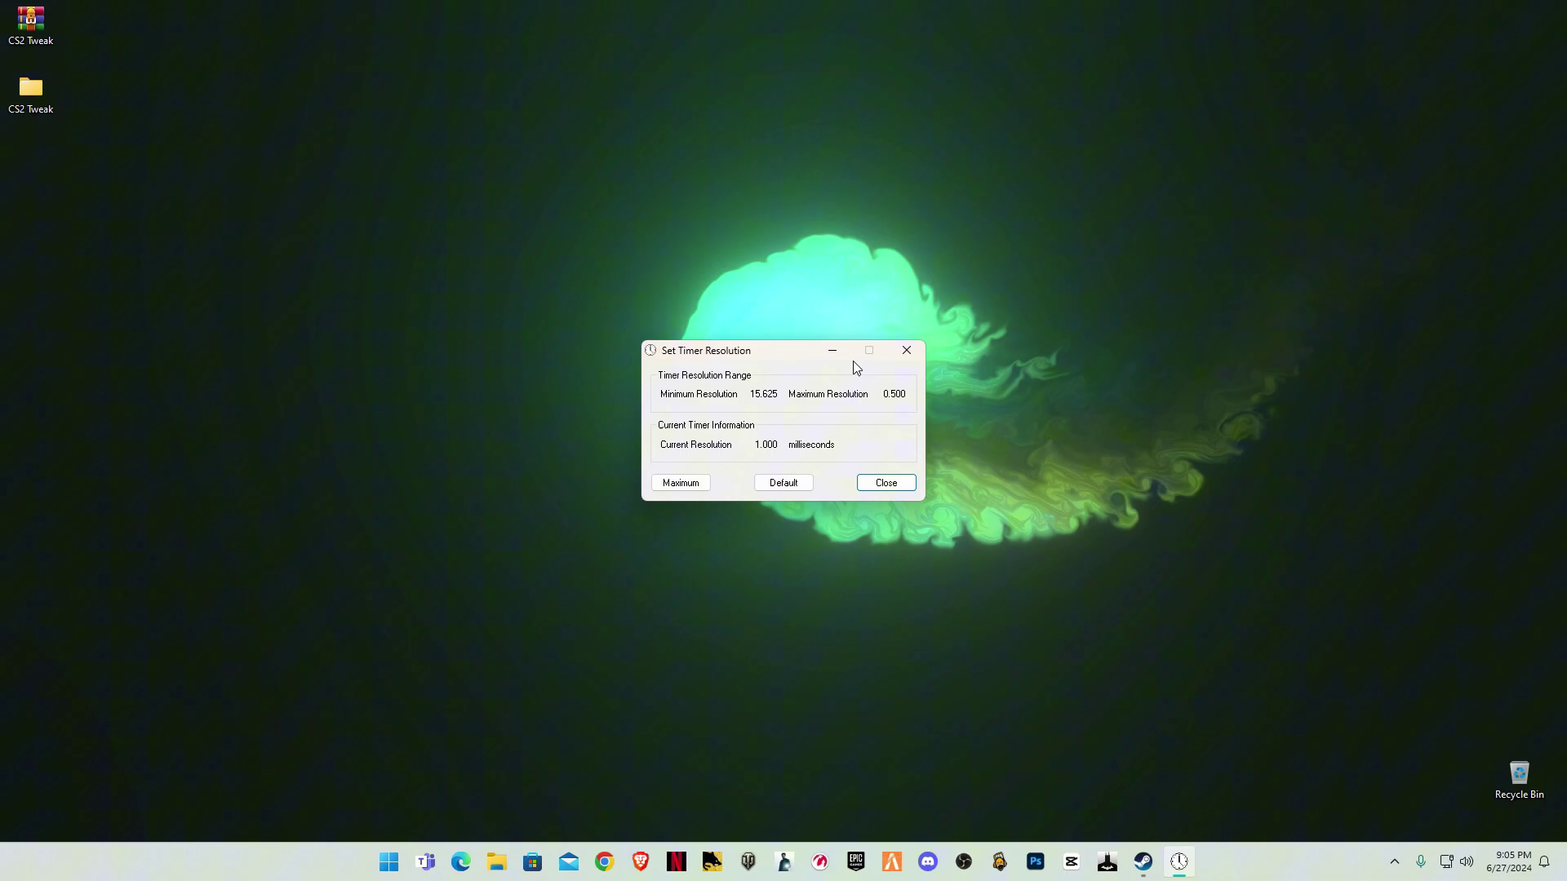
pyautogui.moveTo(806, 359); pyautogui.dragTo(839, 296)
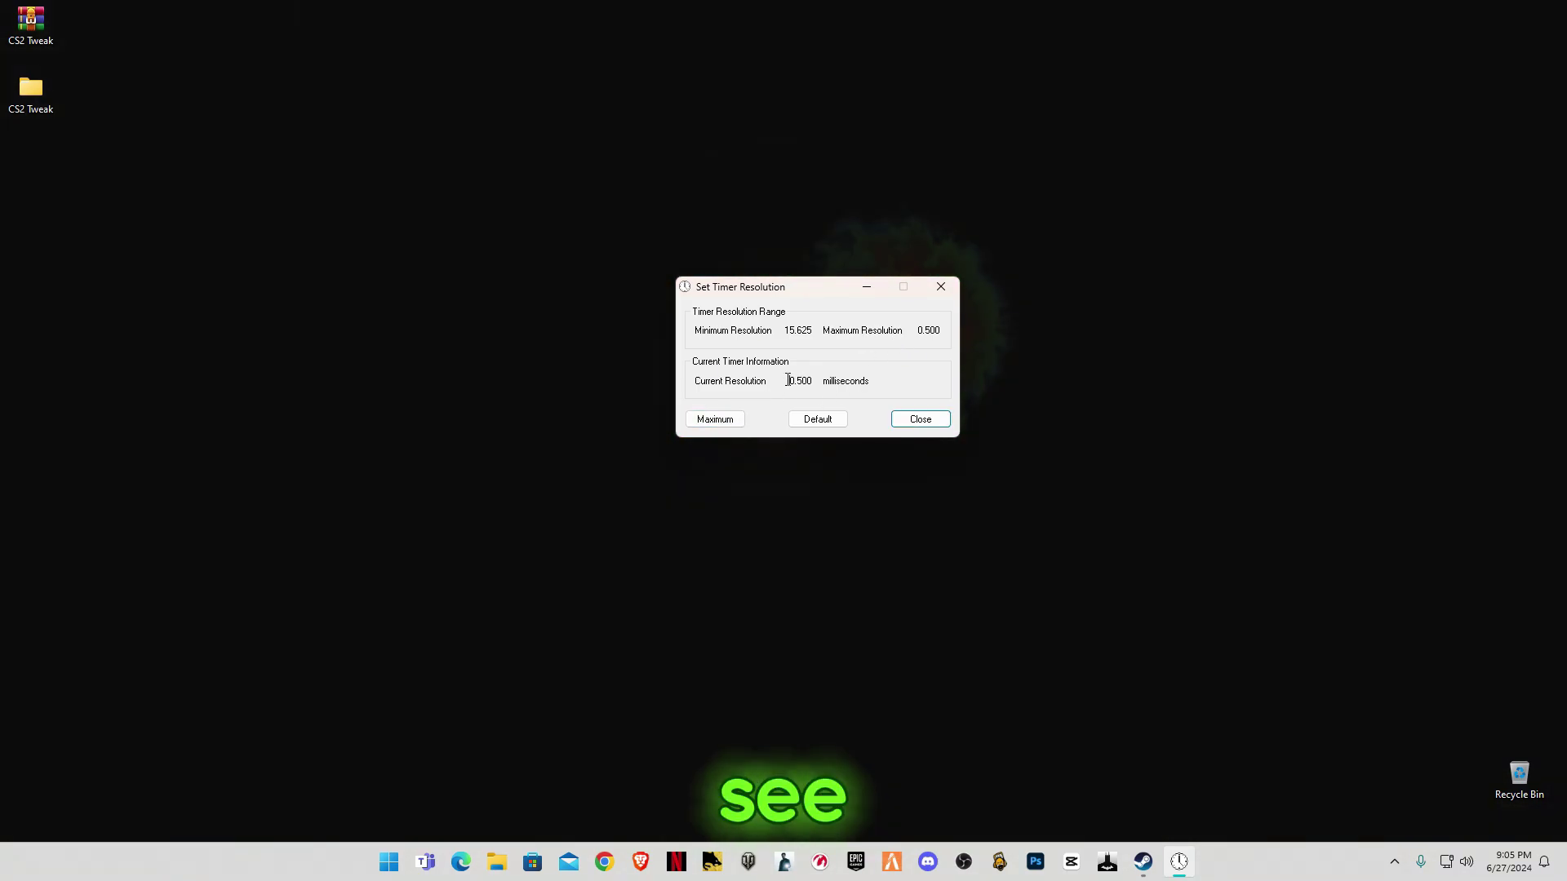
pyautogui.moveTo(789, 380); pyautogui.dragTo(824, 379)
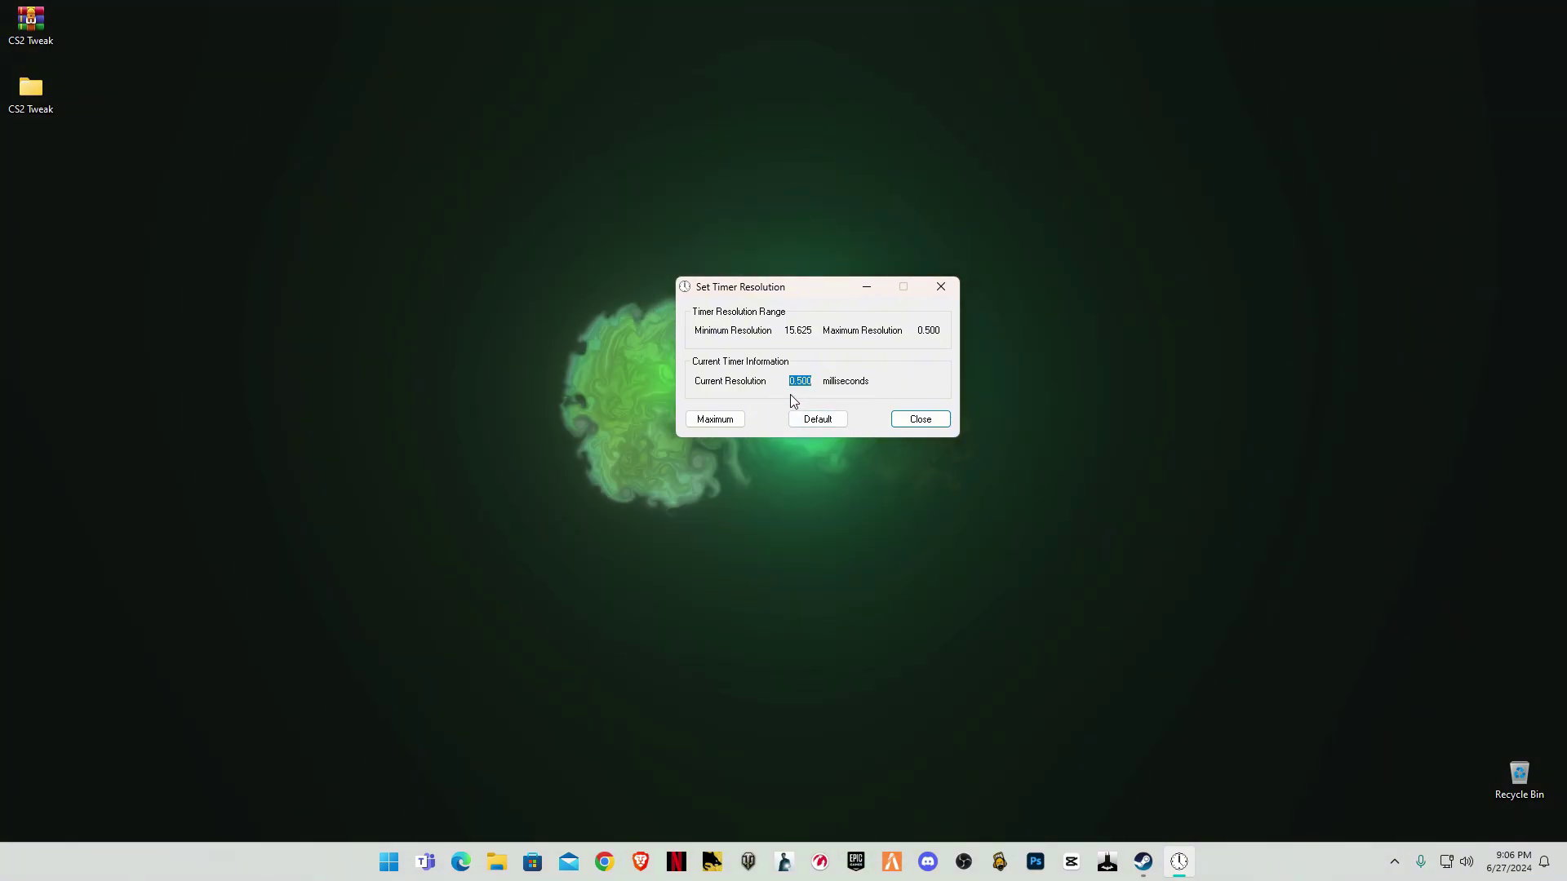
pyautogui.click(796, 390)
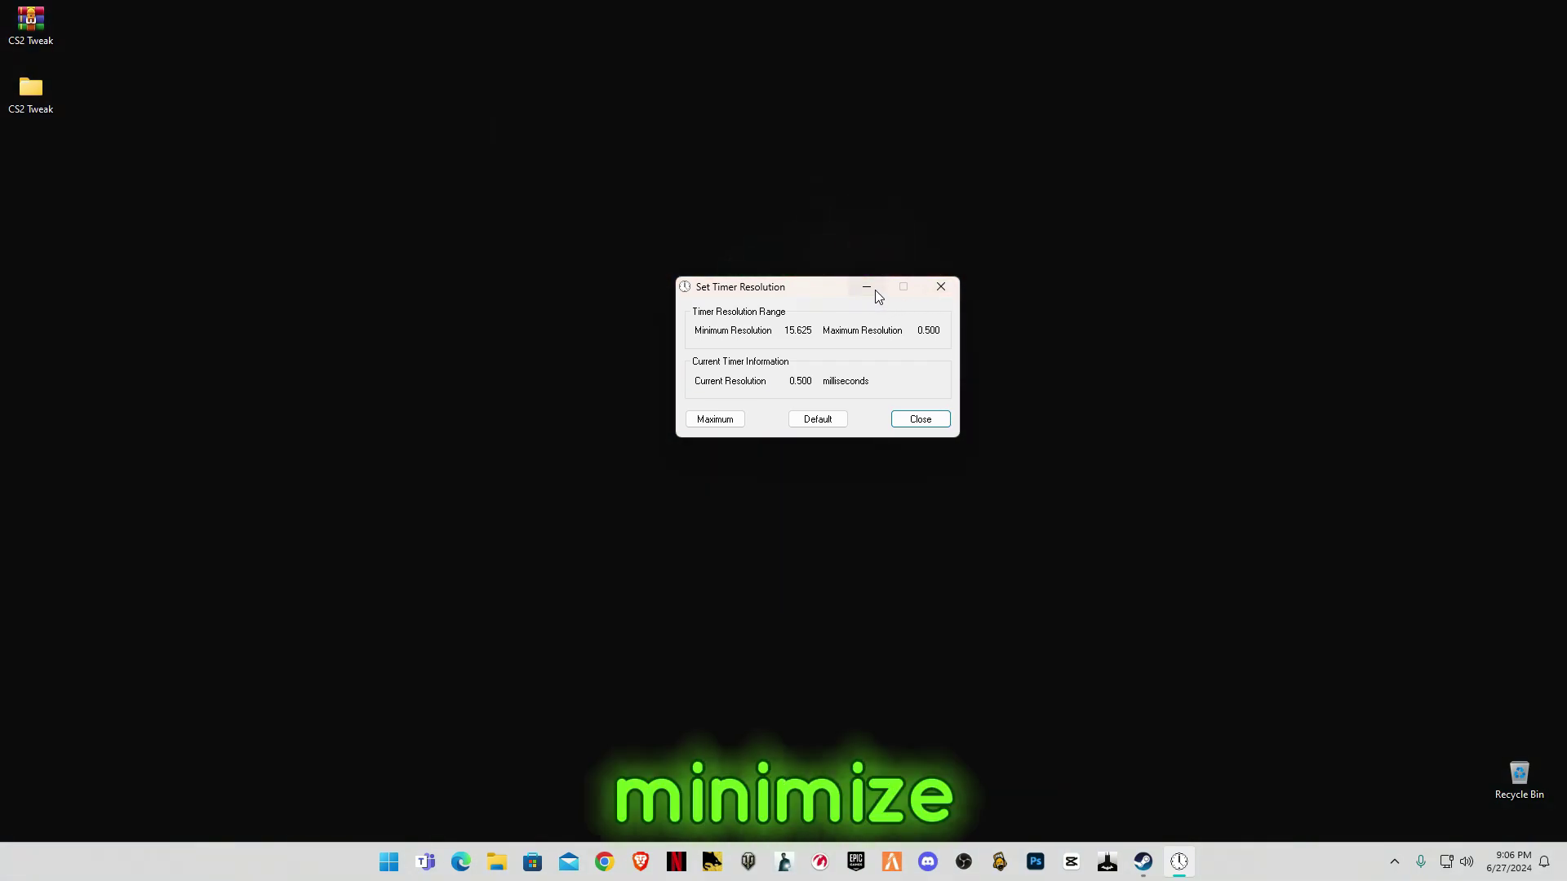
pyautogui.click(874, 290)
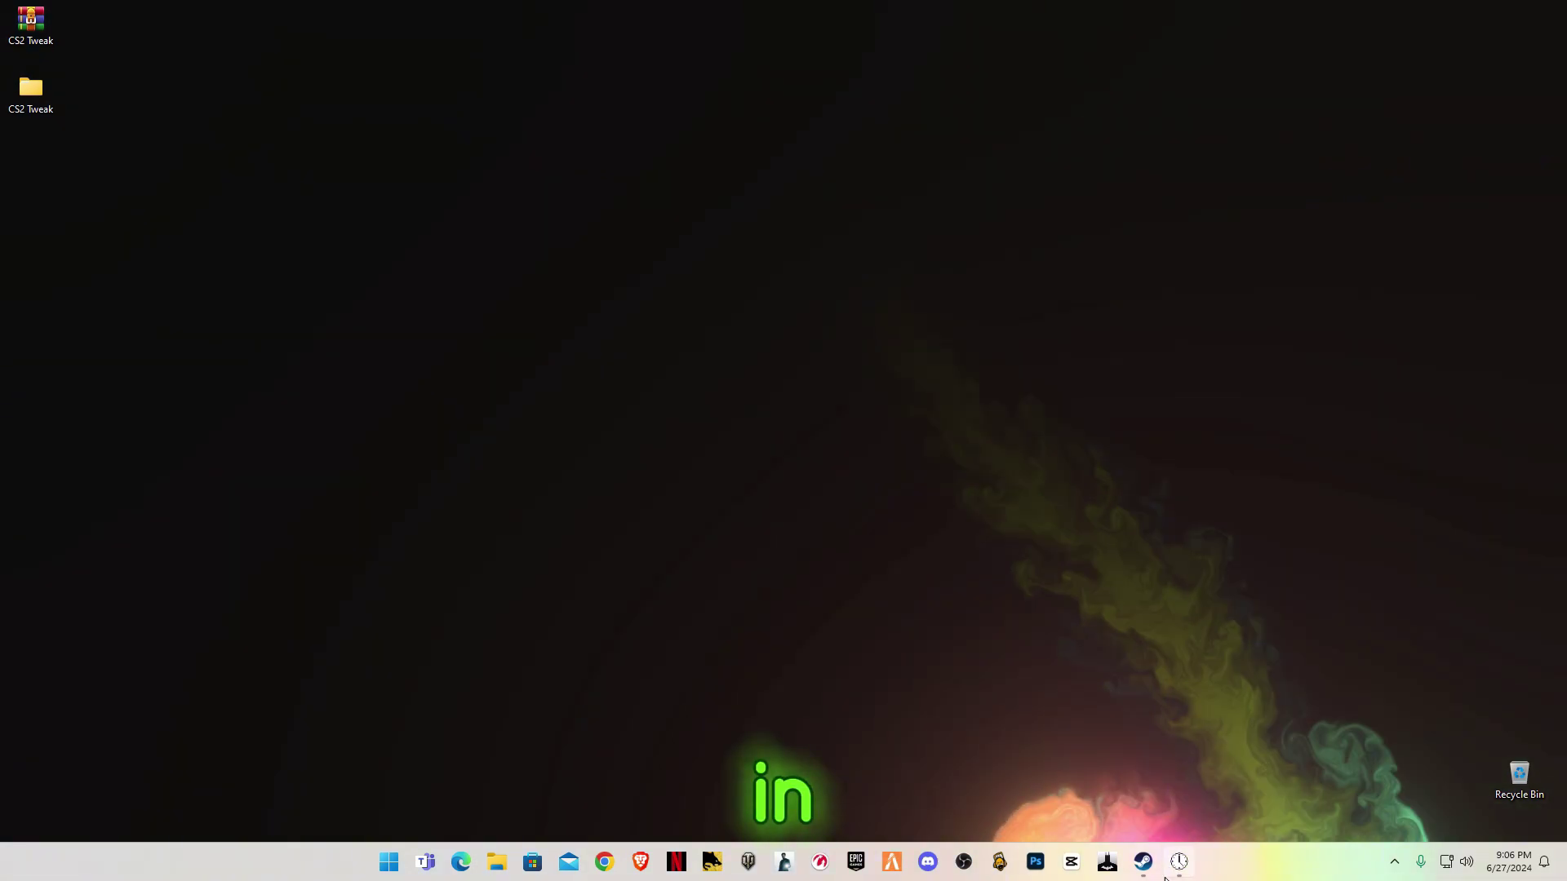
# Launch Counter-Strike 2 from Steam and buy Kevlar & Helmet, an AWP and a flashbang
pyautogui.click(1143, 863)
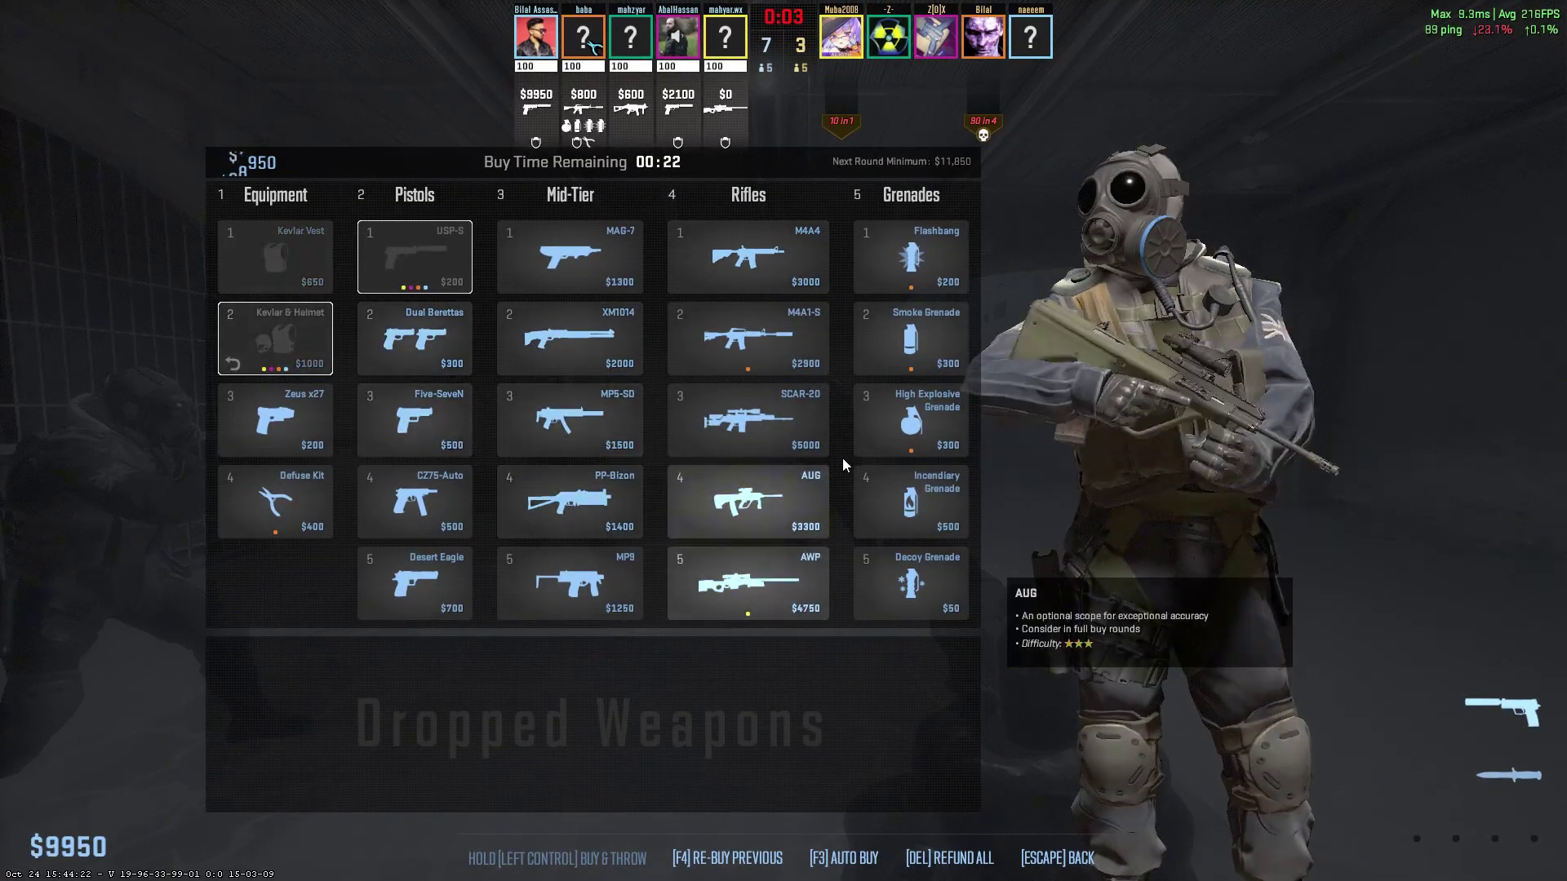
pyautogui.click(748, 584)
pyautogui.click(911, 257)
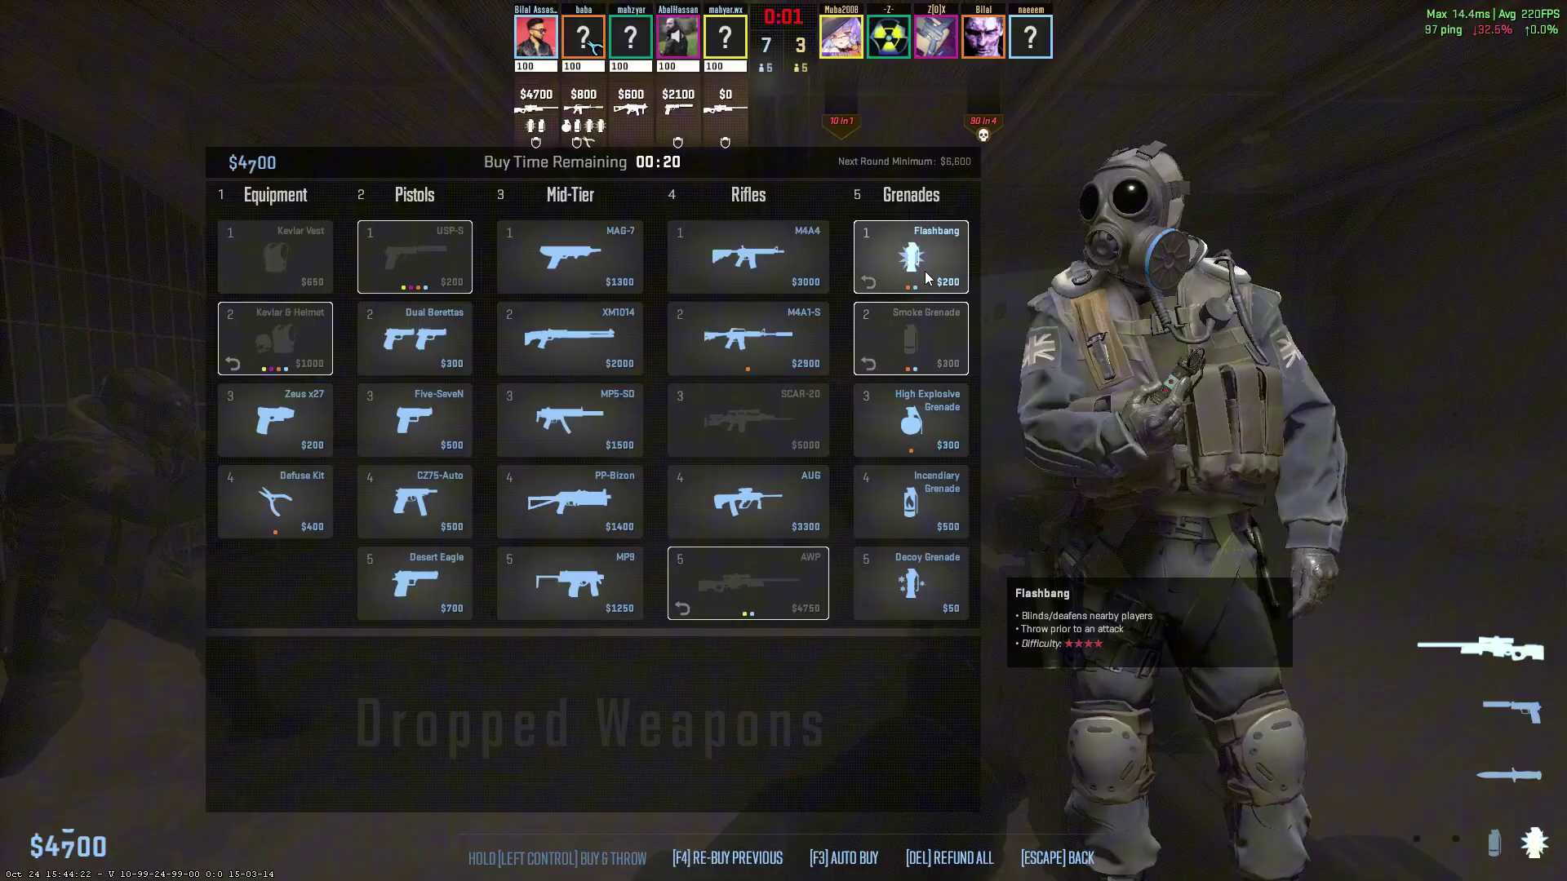
pyautogui.press('Escape')
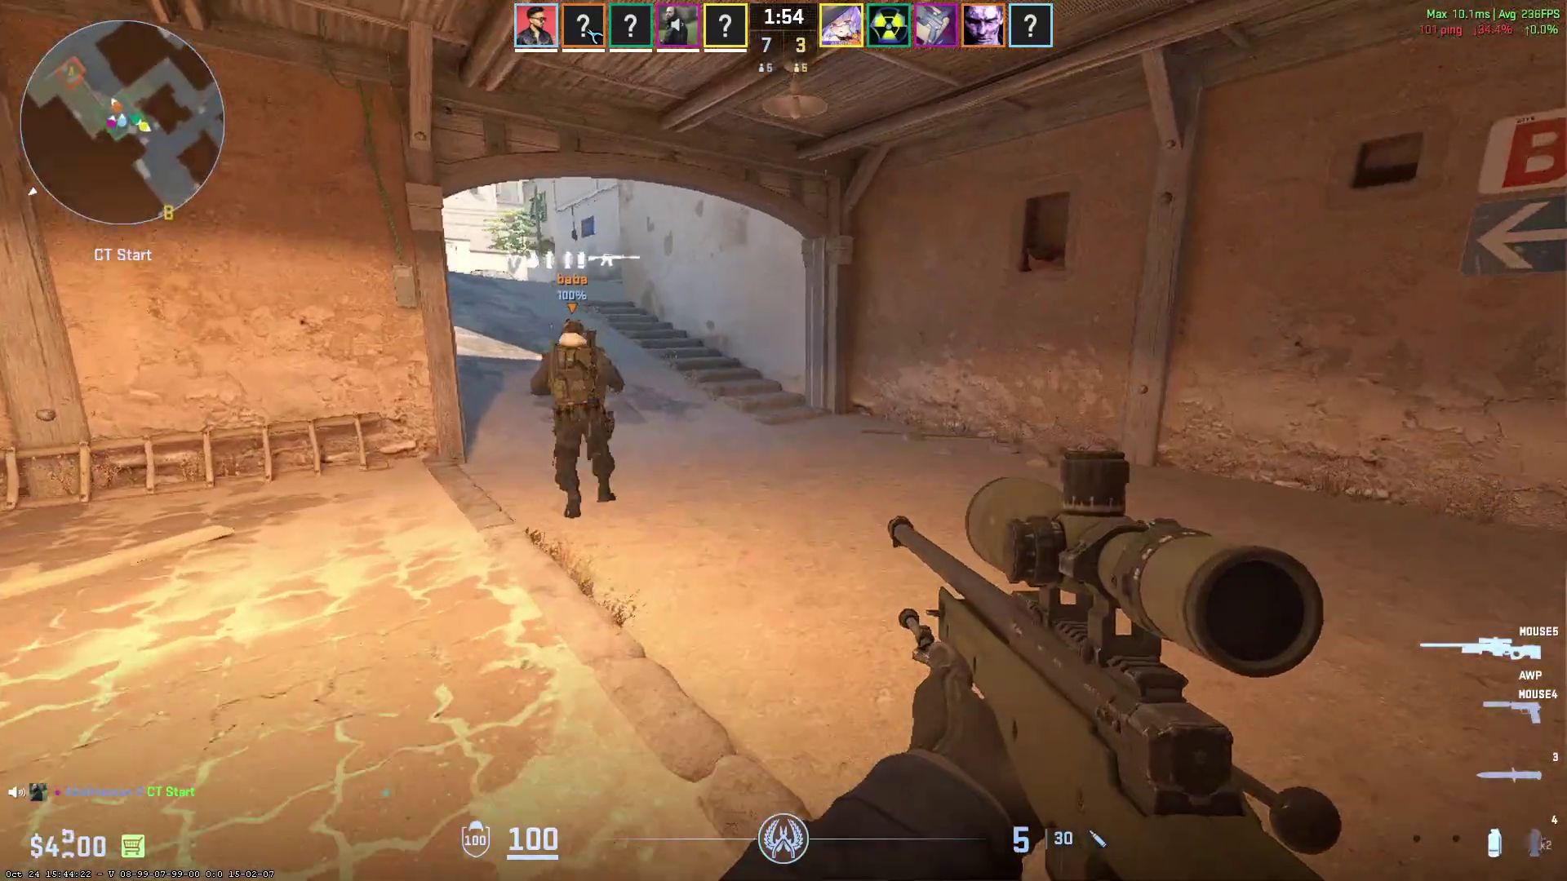
# Move from the tunnel up A Ramp across Bombsite A into Extended A, switching back to the AWP
pyautogui.press('4')
pyautogui.press('w')
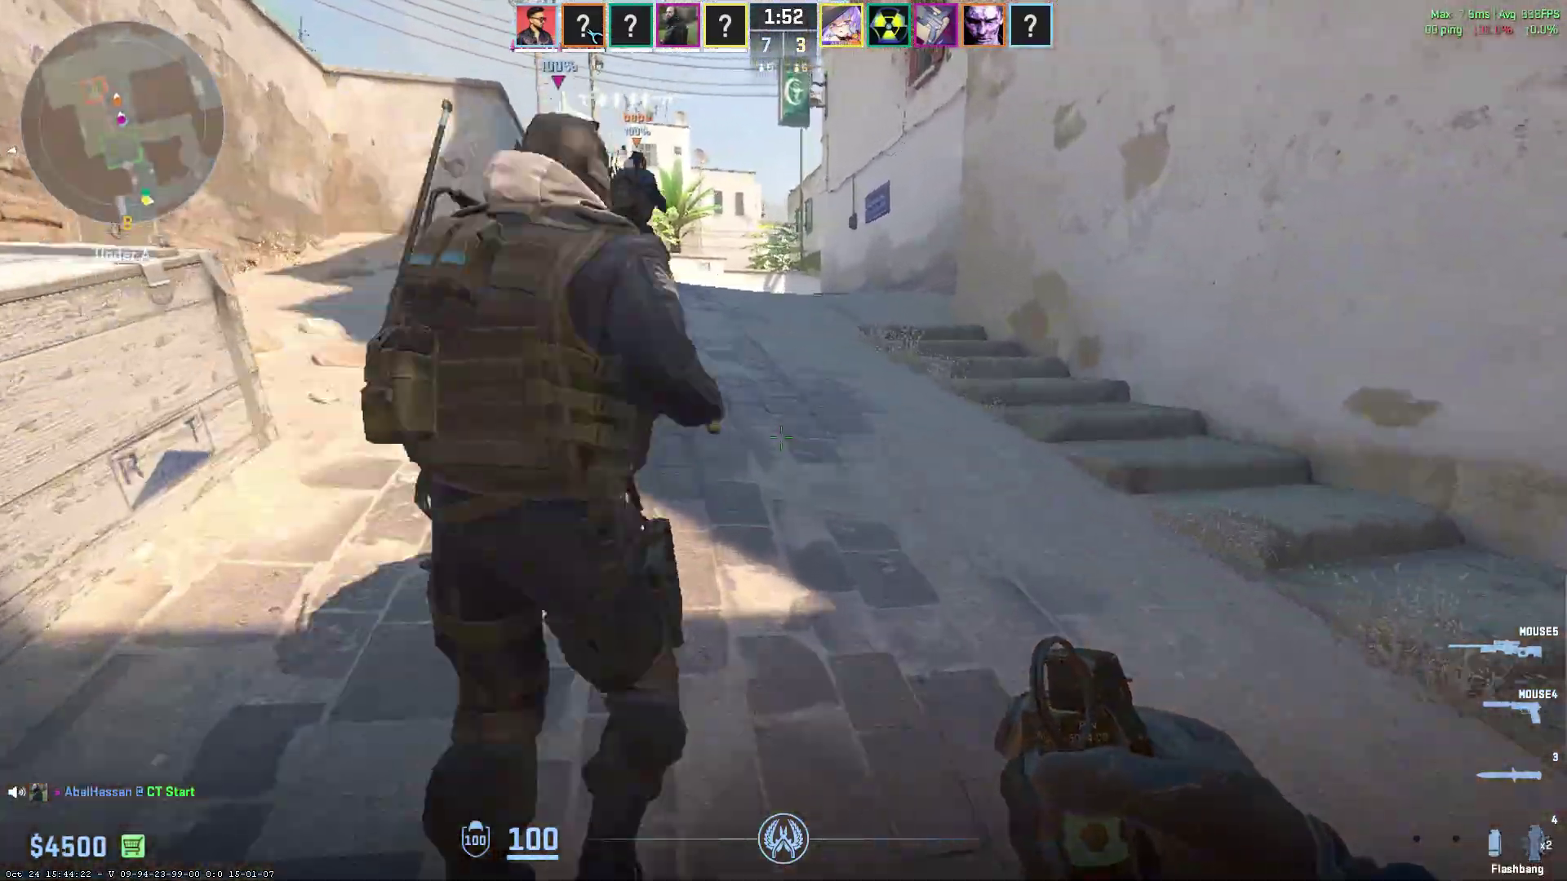
pyautogui.press('3')
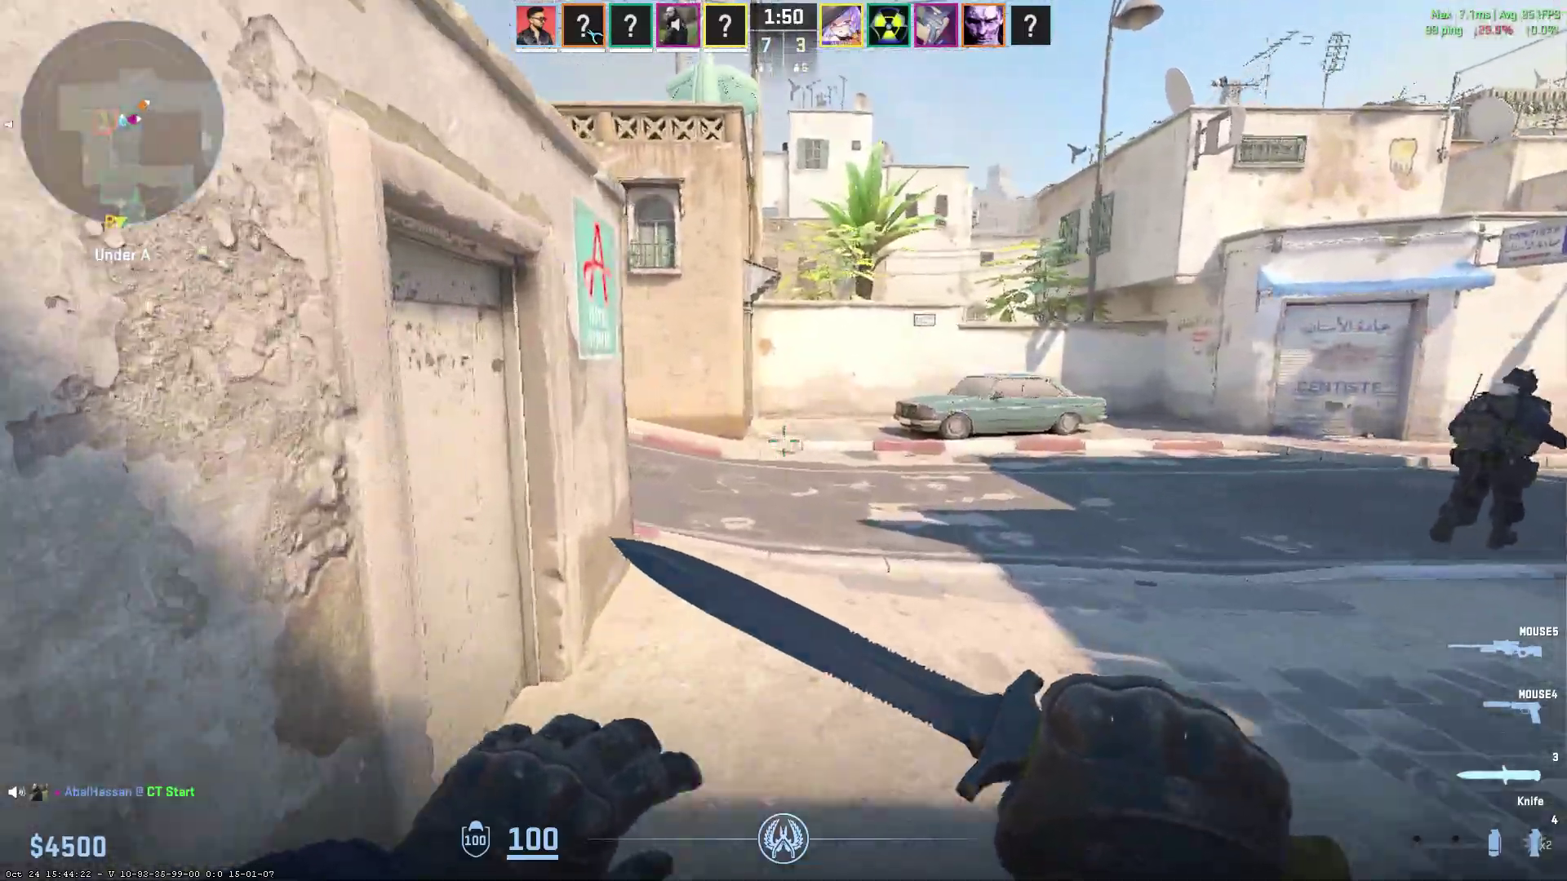
pyautogui.press('w')
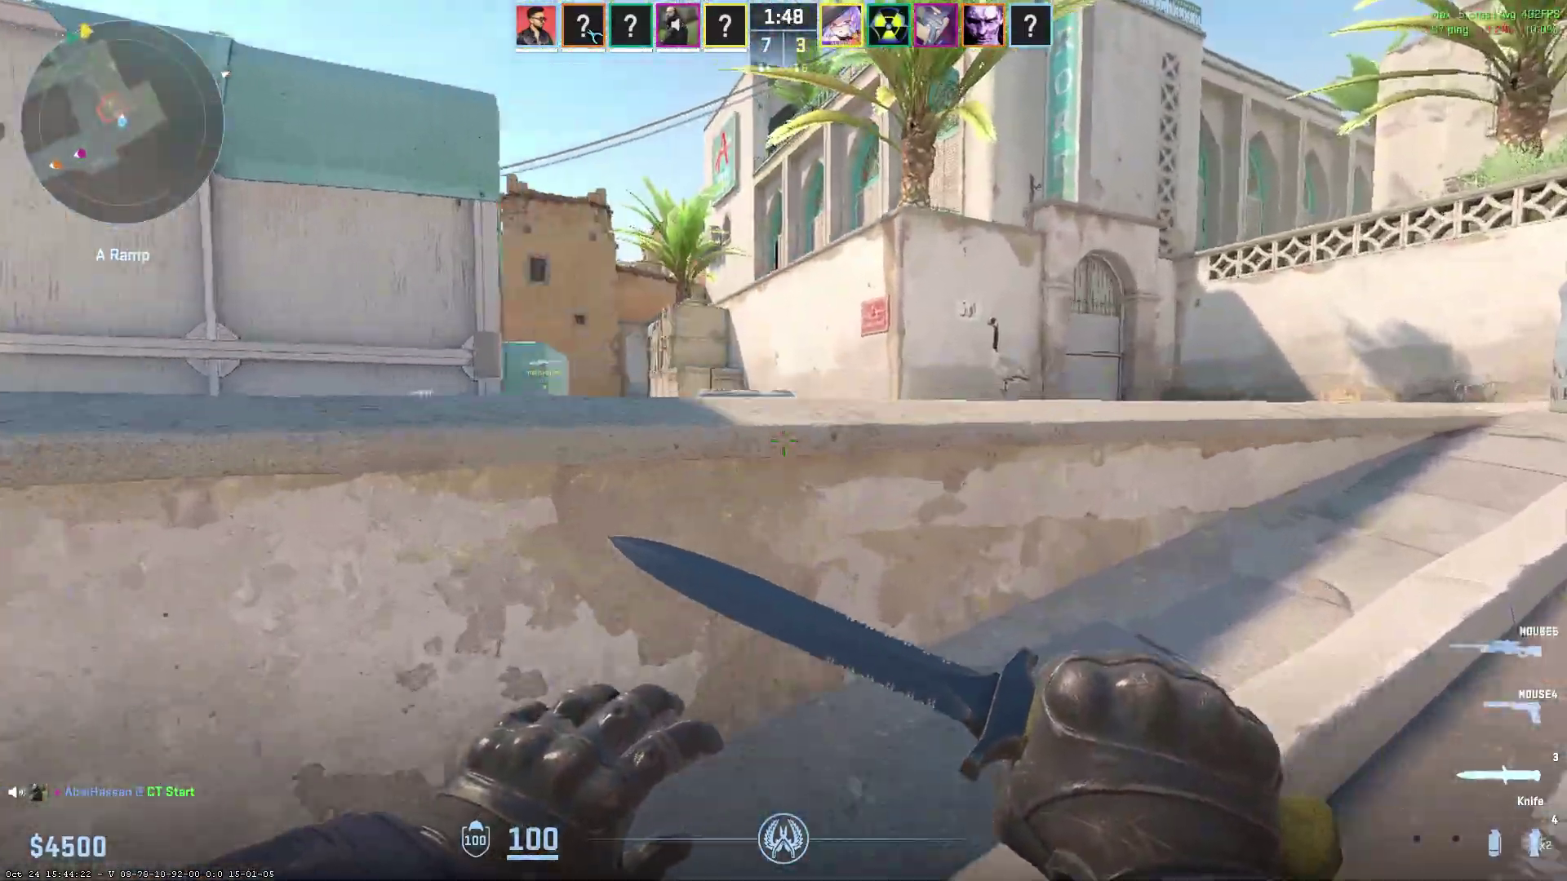
pyautogui.press('w')
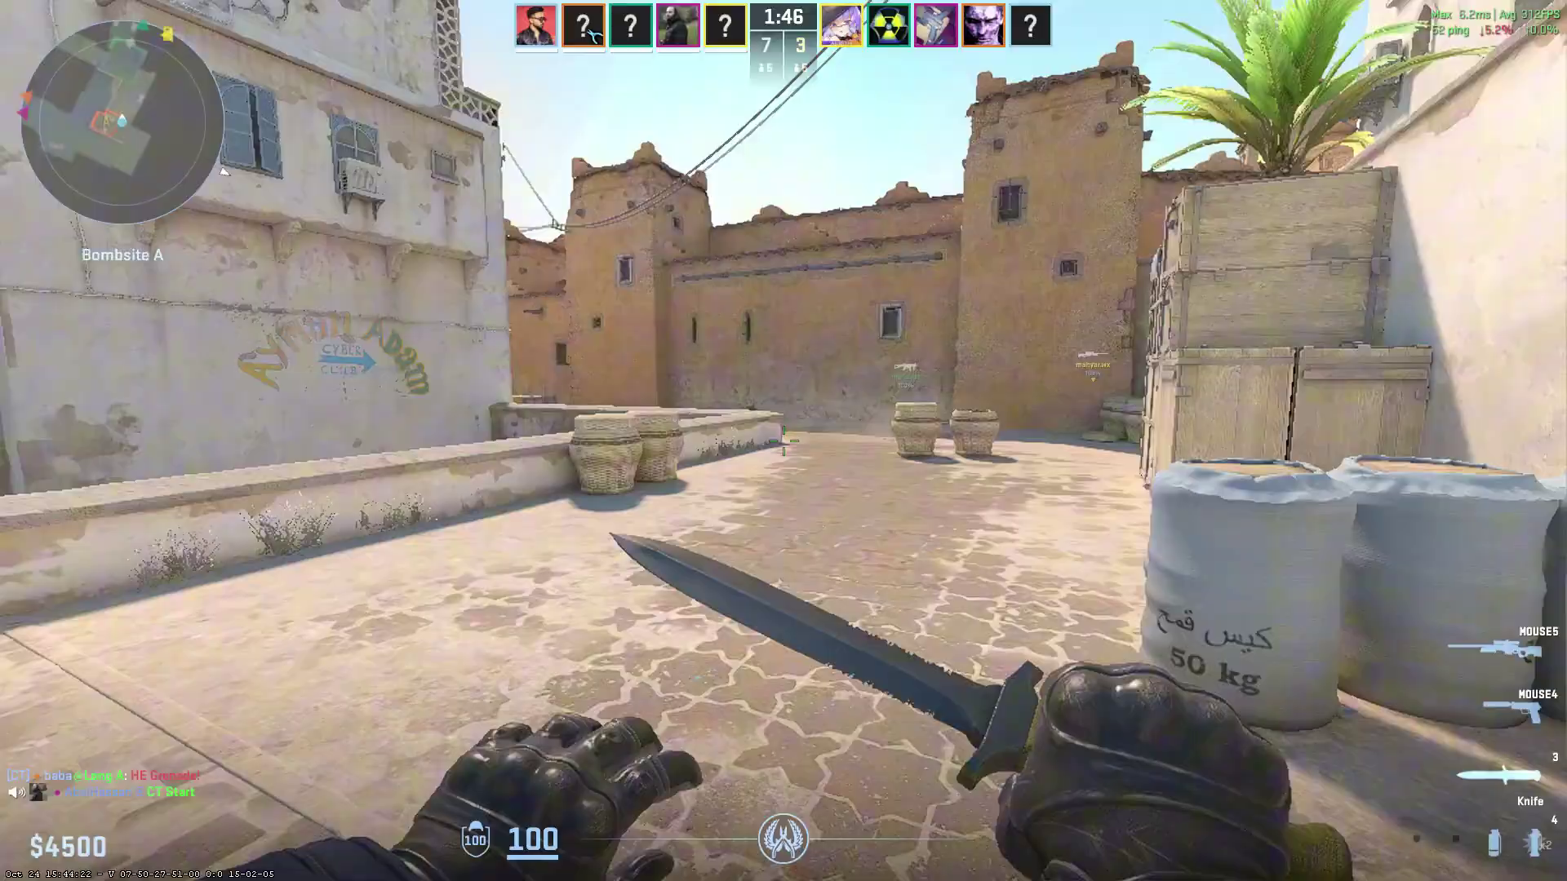
pyautogui.press('w')
pyautogui.press('4')
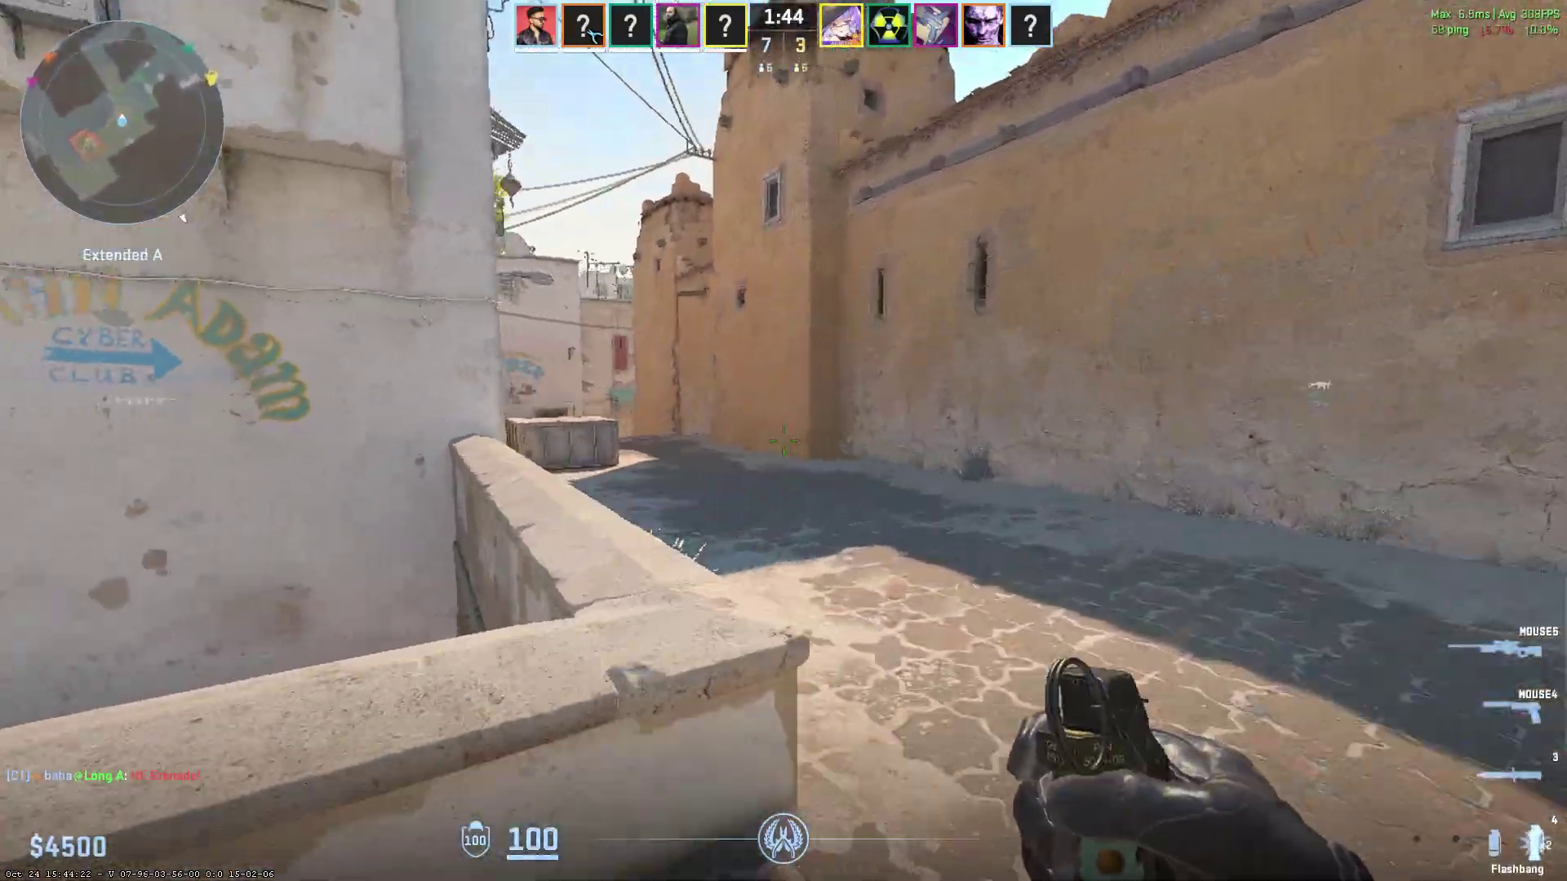
pyautogui.press('w')
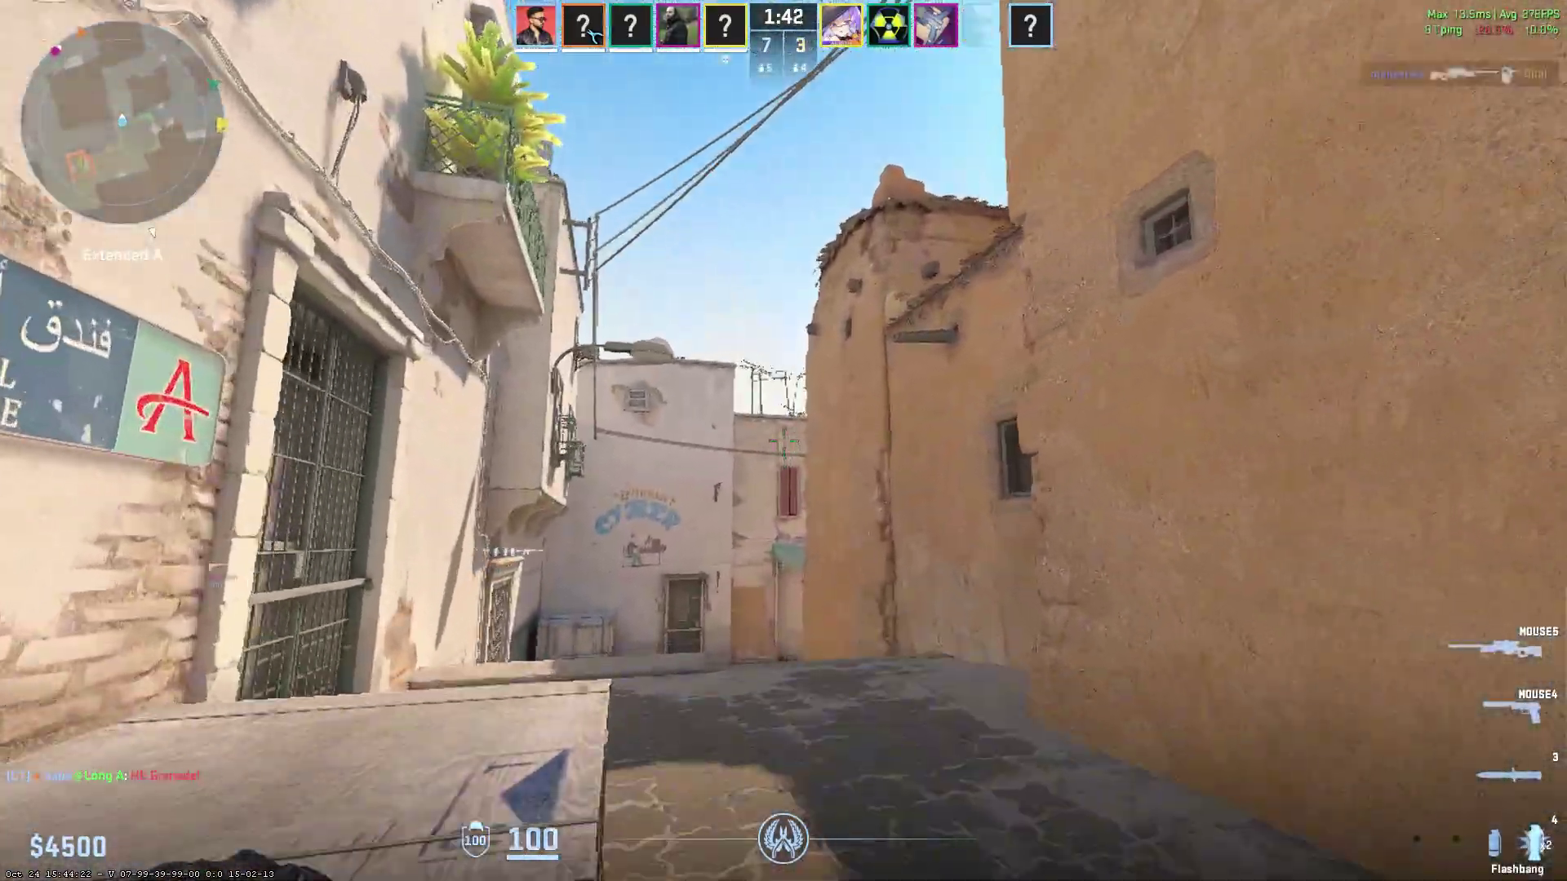
pyautogui.press('w')
pyautogui.press('1')
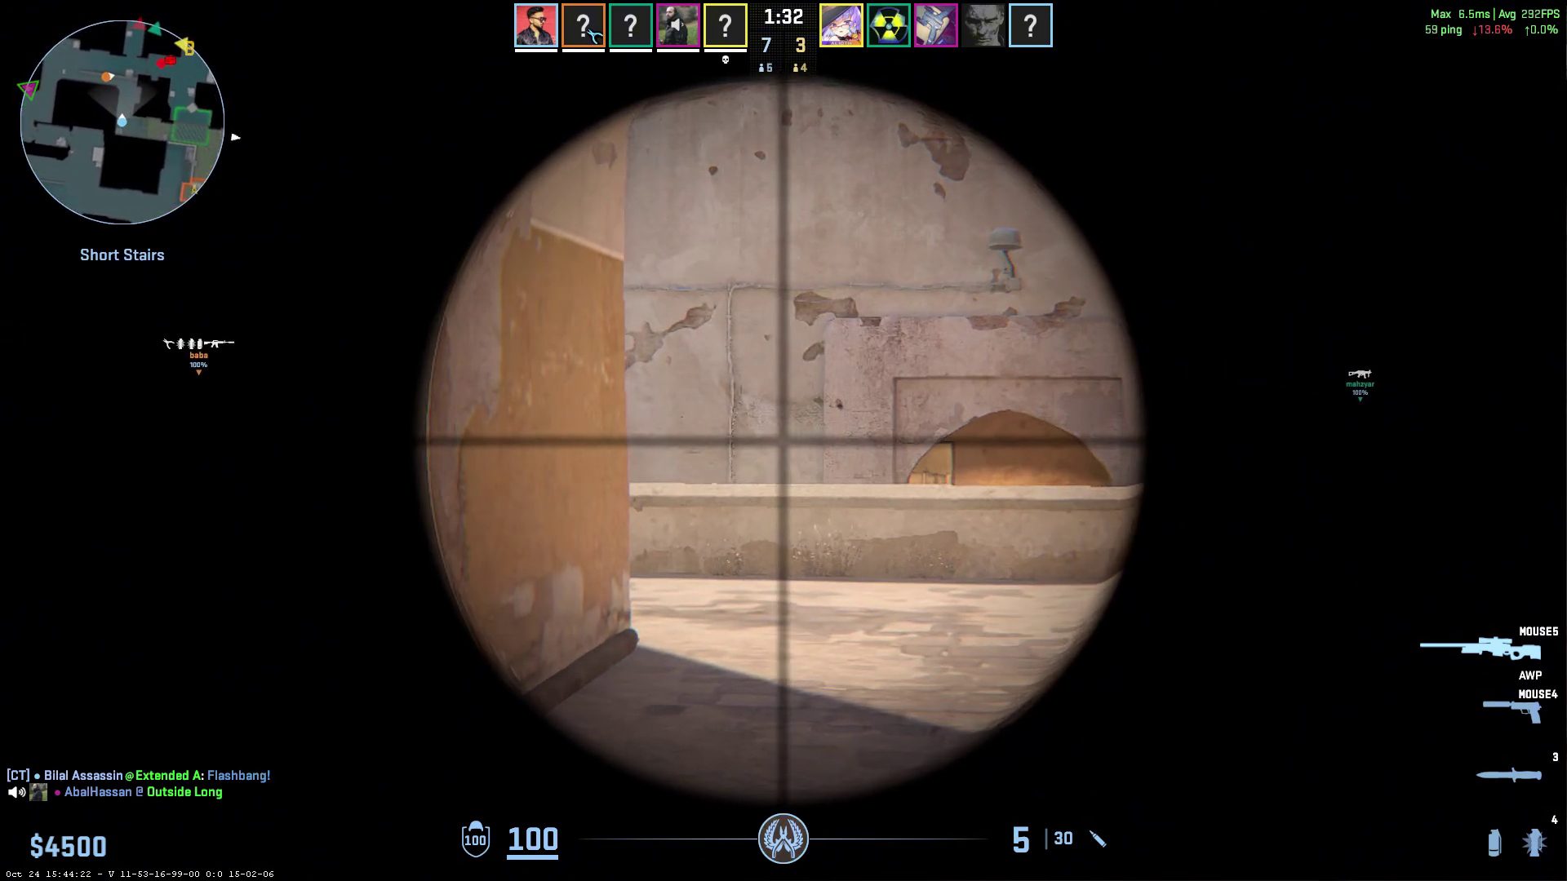
# Cross Catwalk into Middle and kill the first enemy there with the AWP
pyautogui.rightClick(783, 440)
pyautogui.press('w')
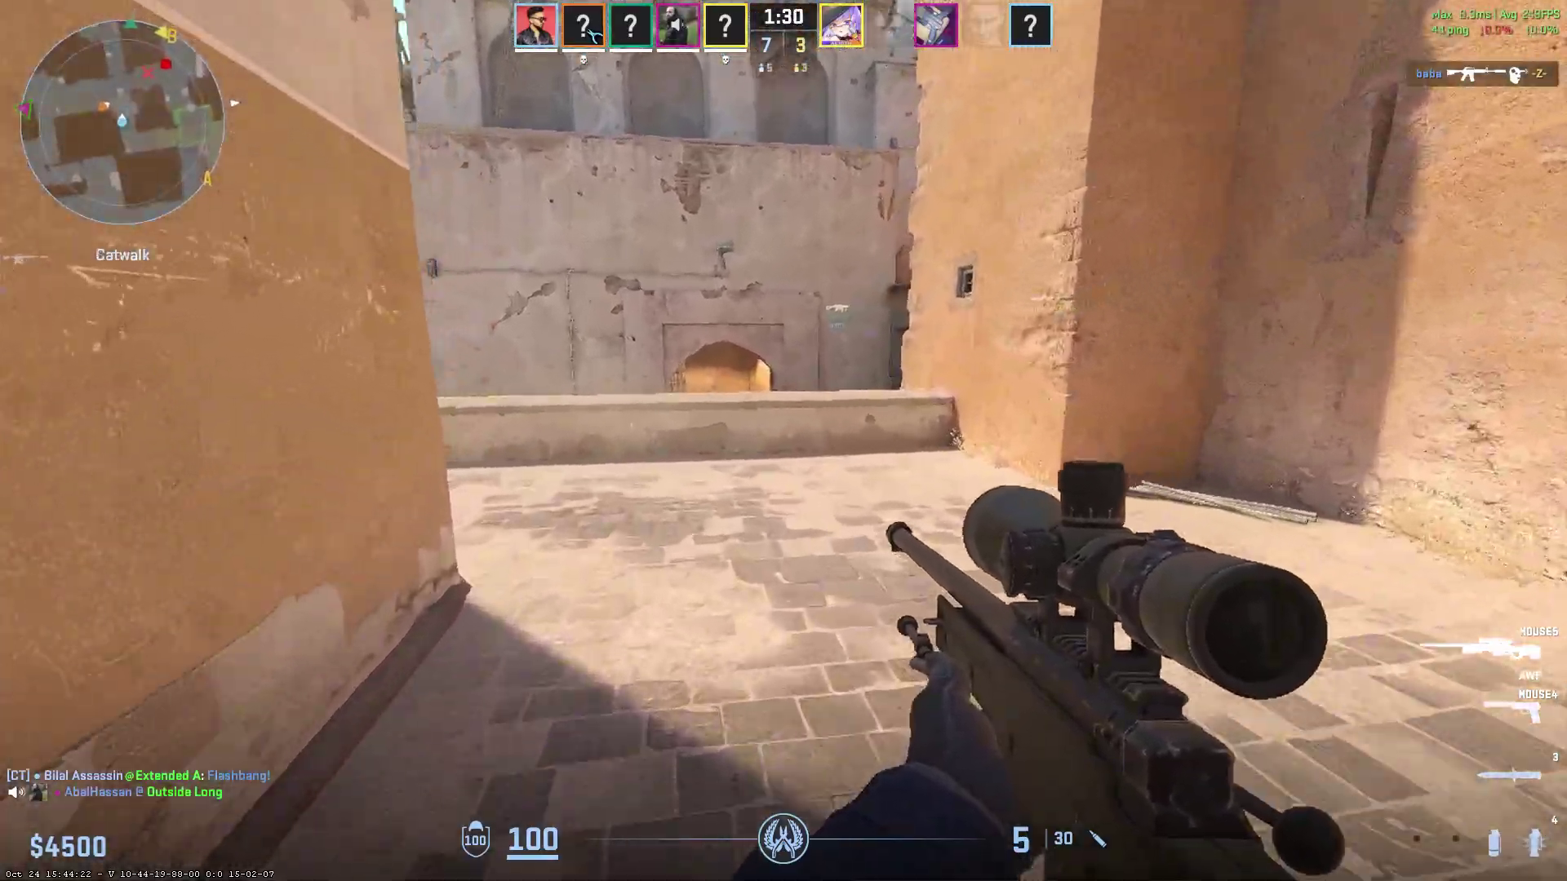
pyautogui.press('w')
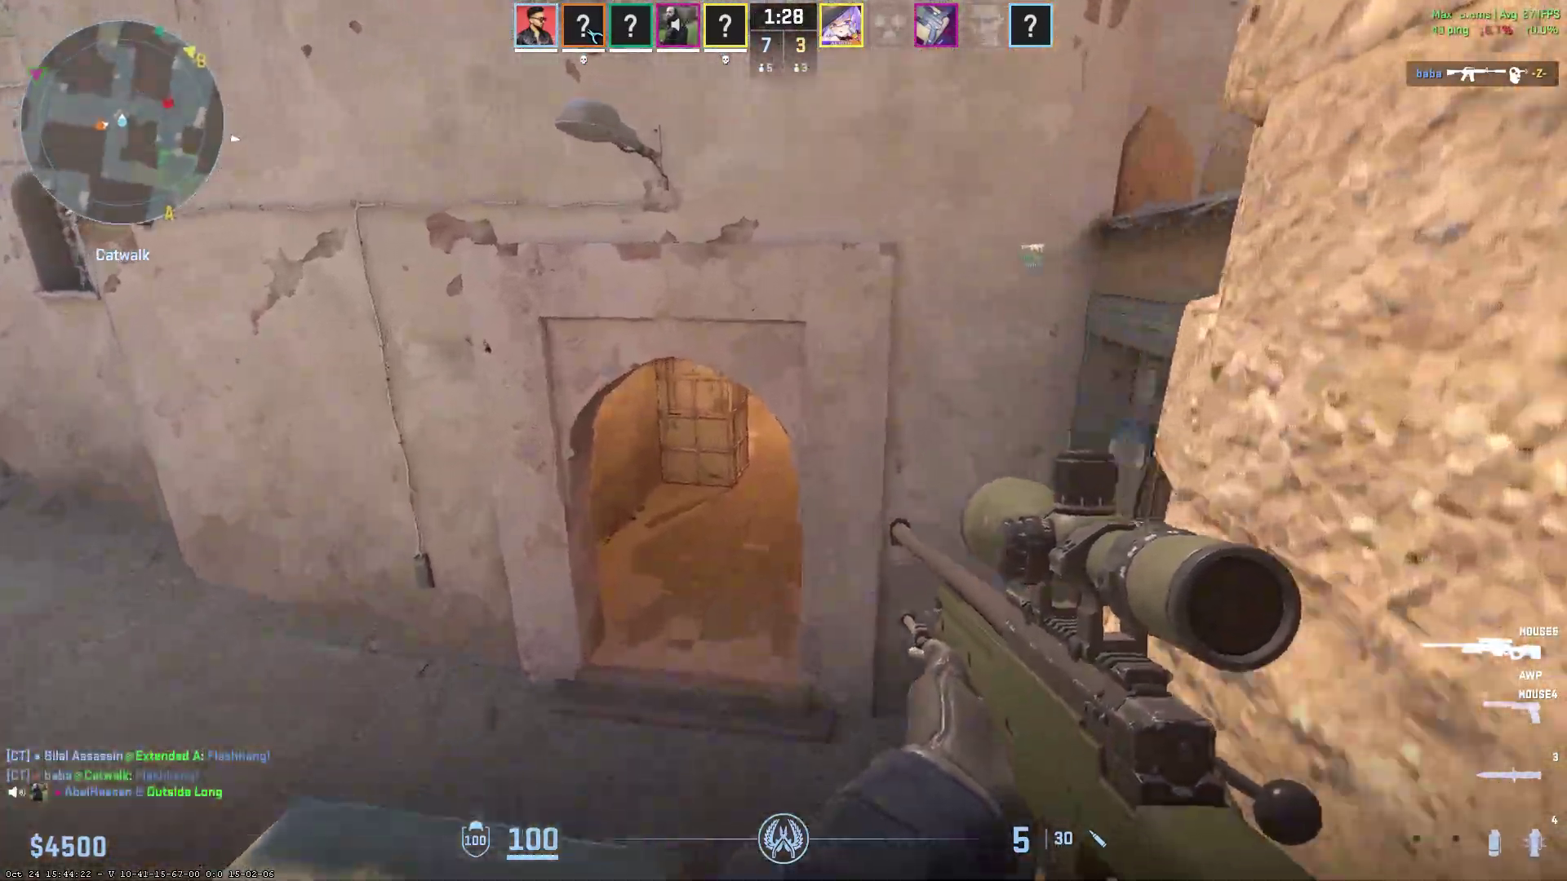
pyautogui.rightClick(783, 441)
pyautogui.click(784, 441)
pyautogui.press('w')
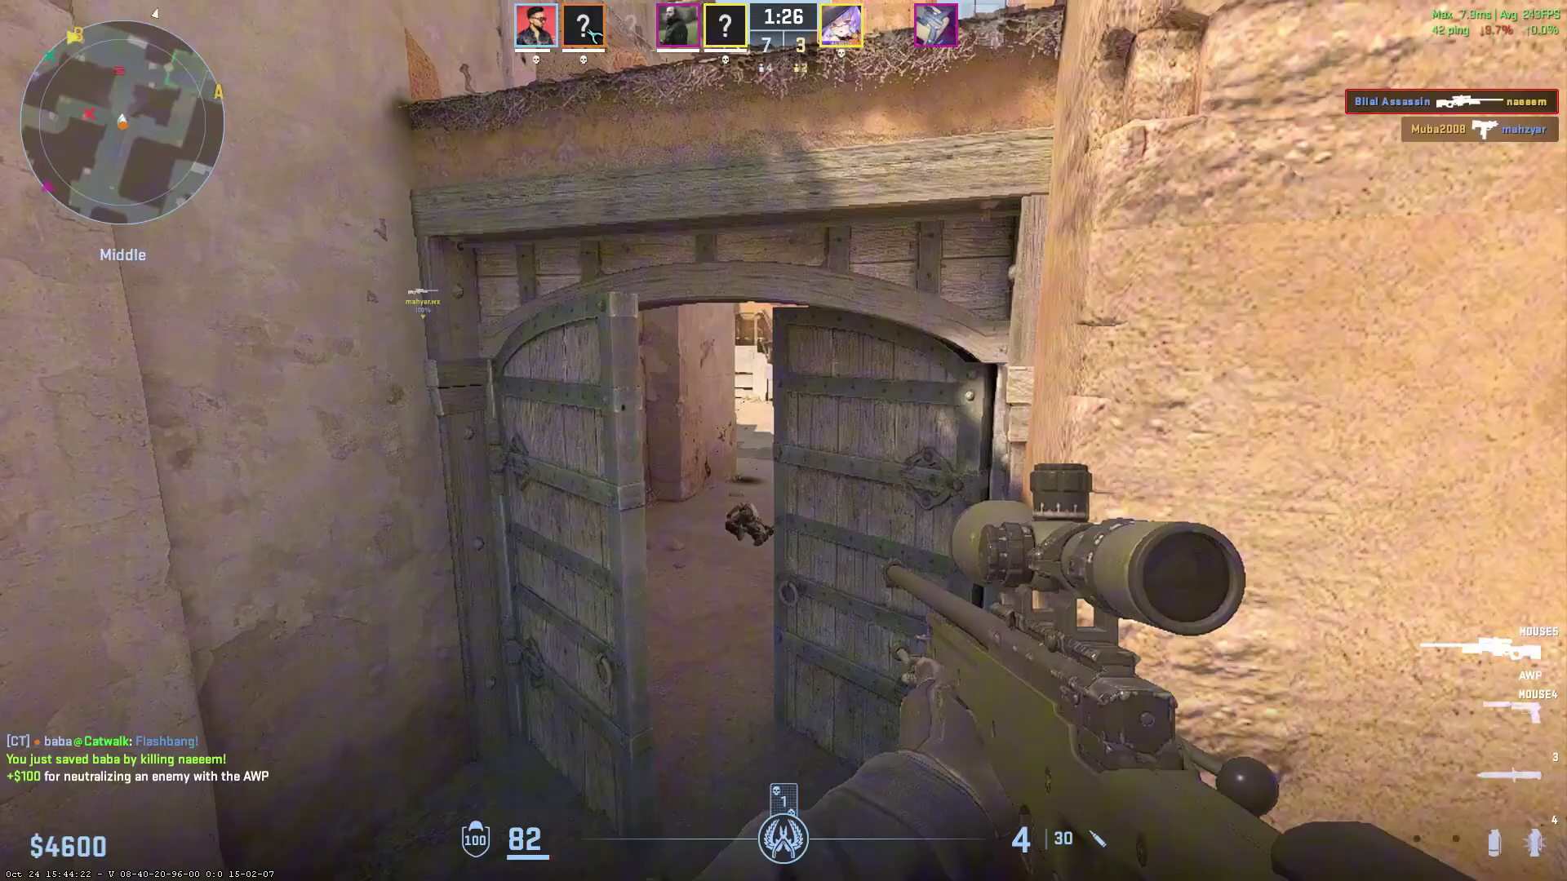
# Push through the Middle doors, AWP the second enemy, and pick up a Molotov in the smoke
pyautogui.rightClick(784, 441)
pyautogui.rightClick(784, 441)
pyautogui.press('w')
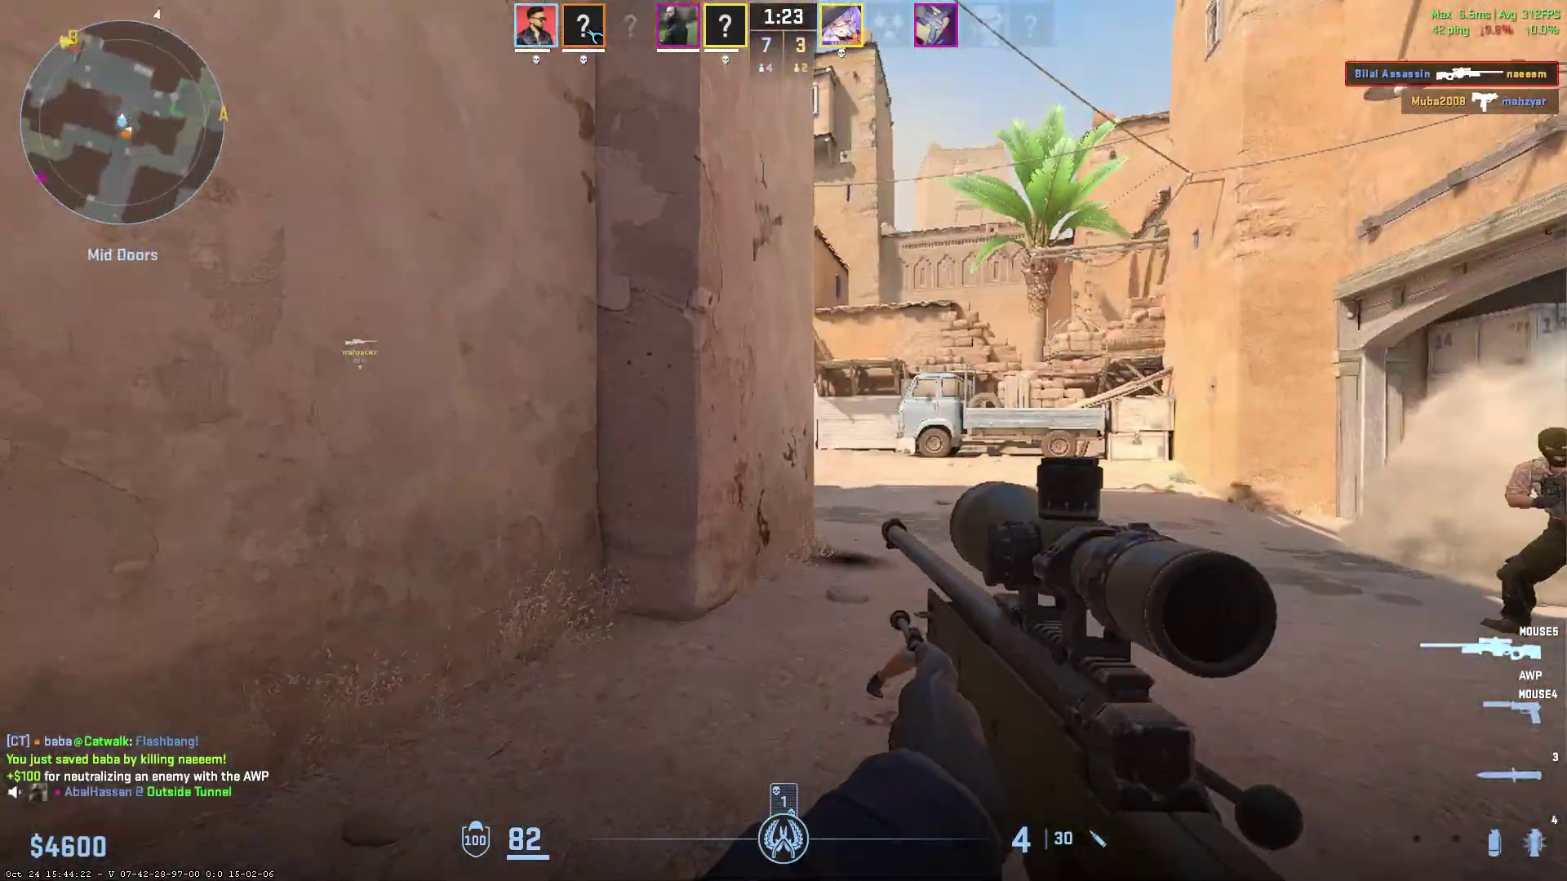
pyautogui.rightClick(783, 440)
pyautogui.click(783, 441)
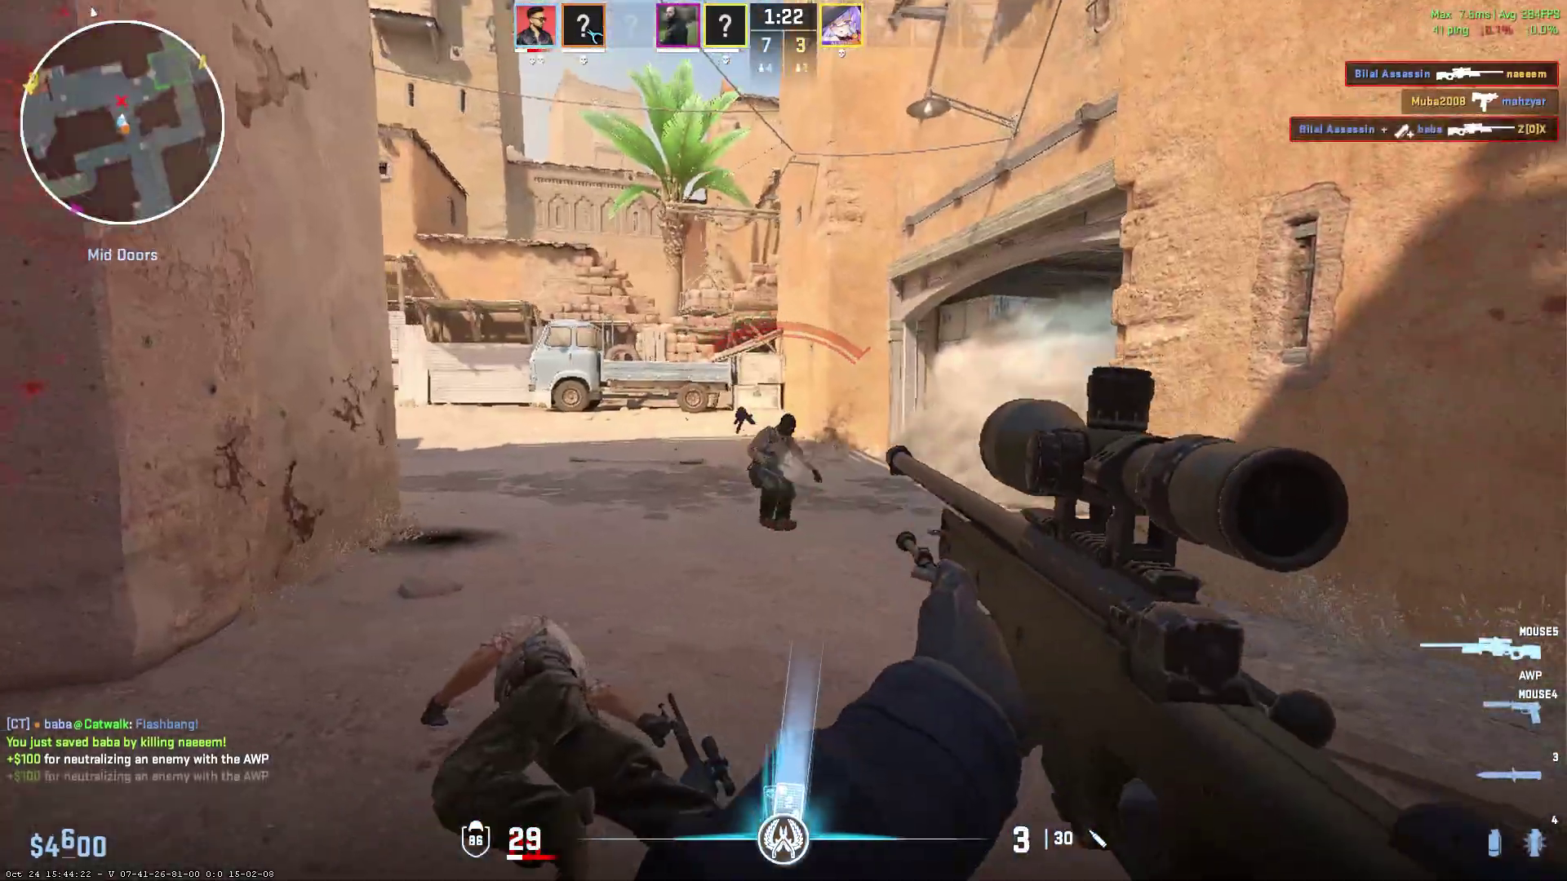
pyautogui.press('w')
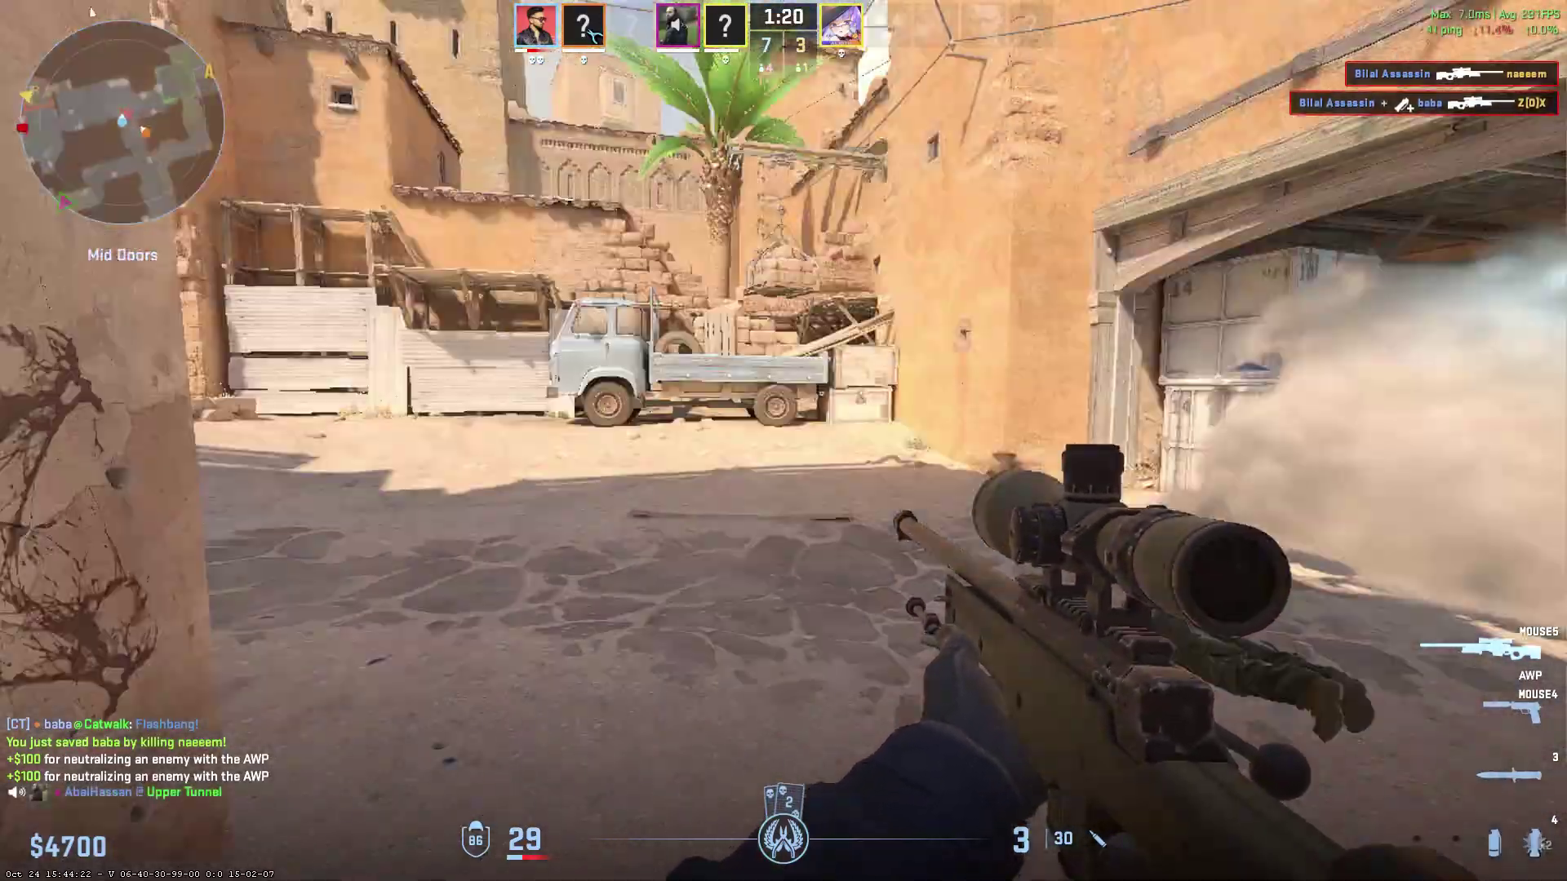
pyautogui.press('w')
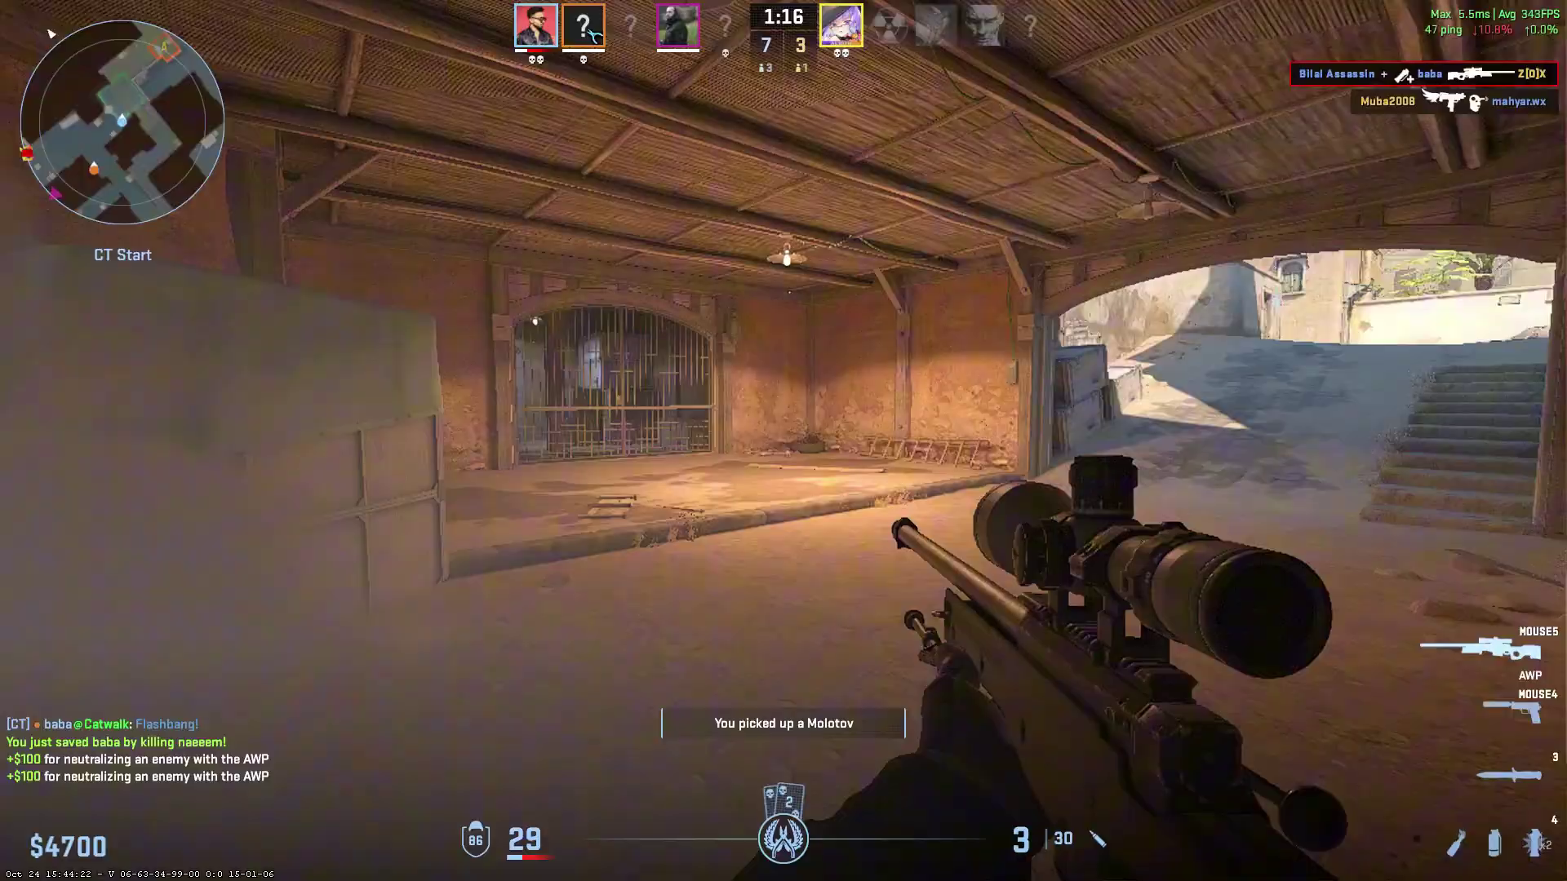
# Walk from CT Start past Under A toward the street, checking the scoreboard
pyautogui.press('3')
pyautogui.press('w')
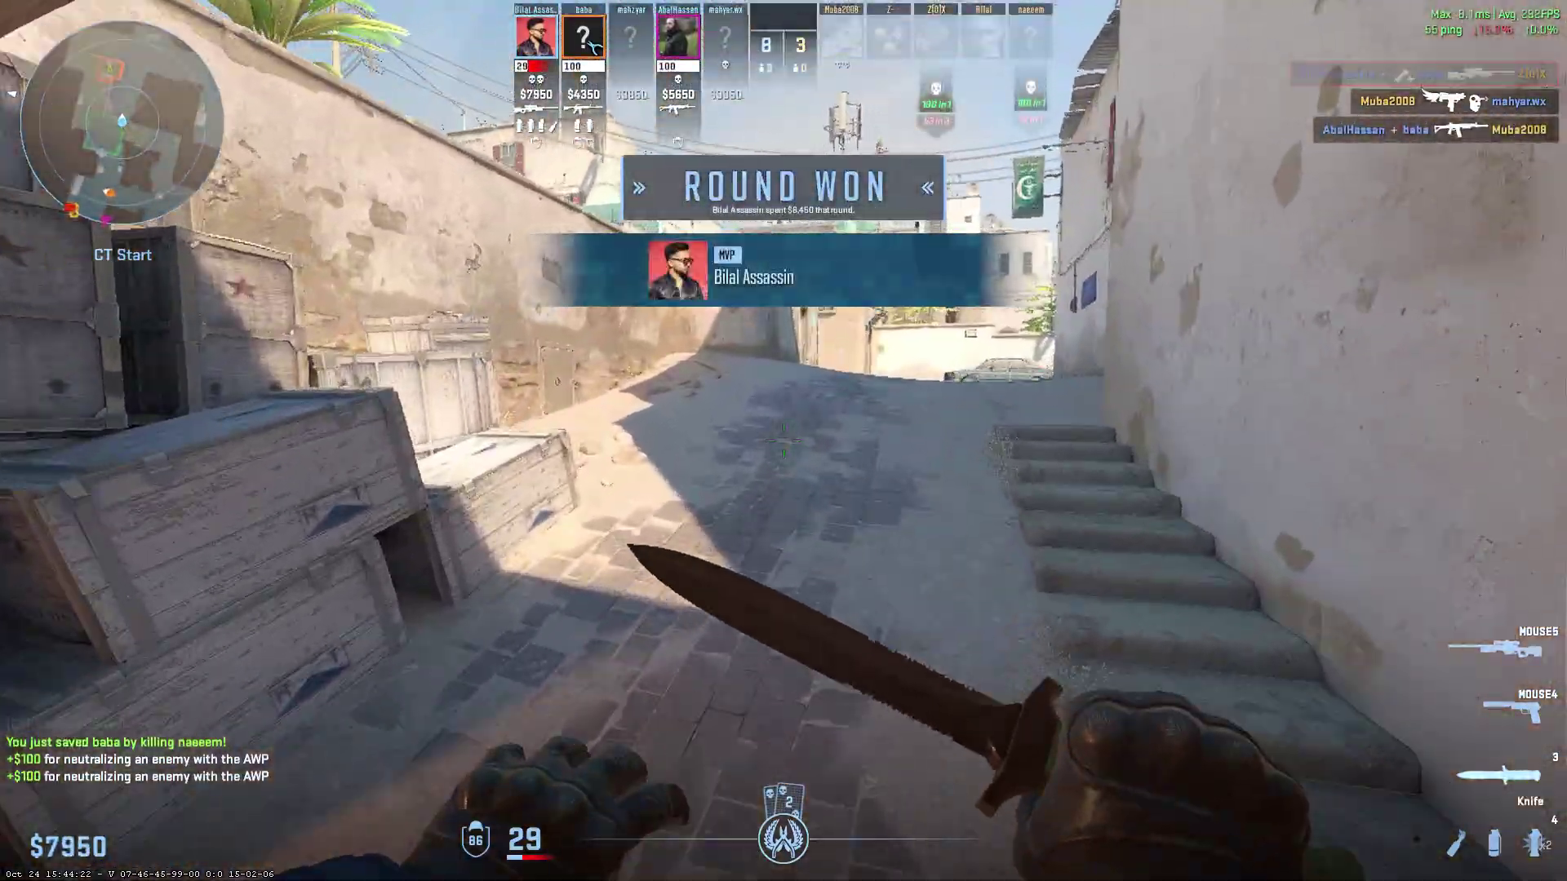
pyautogui.press('Tab')
pyautogui.press('w')
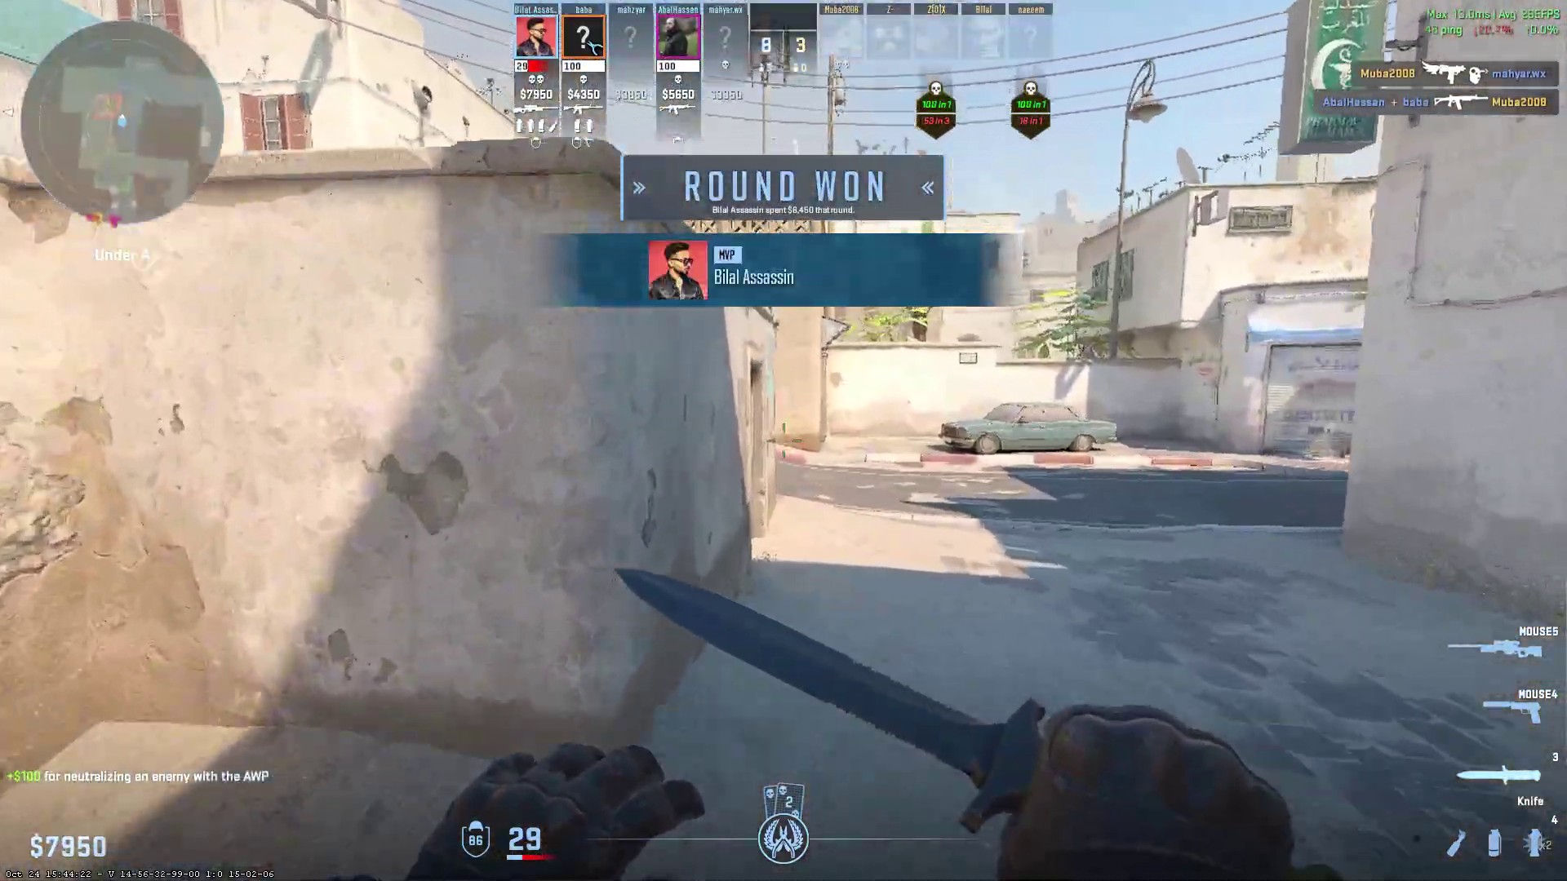
pyautogui.press('Tab')
pyautogui.press('Tab')
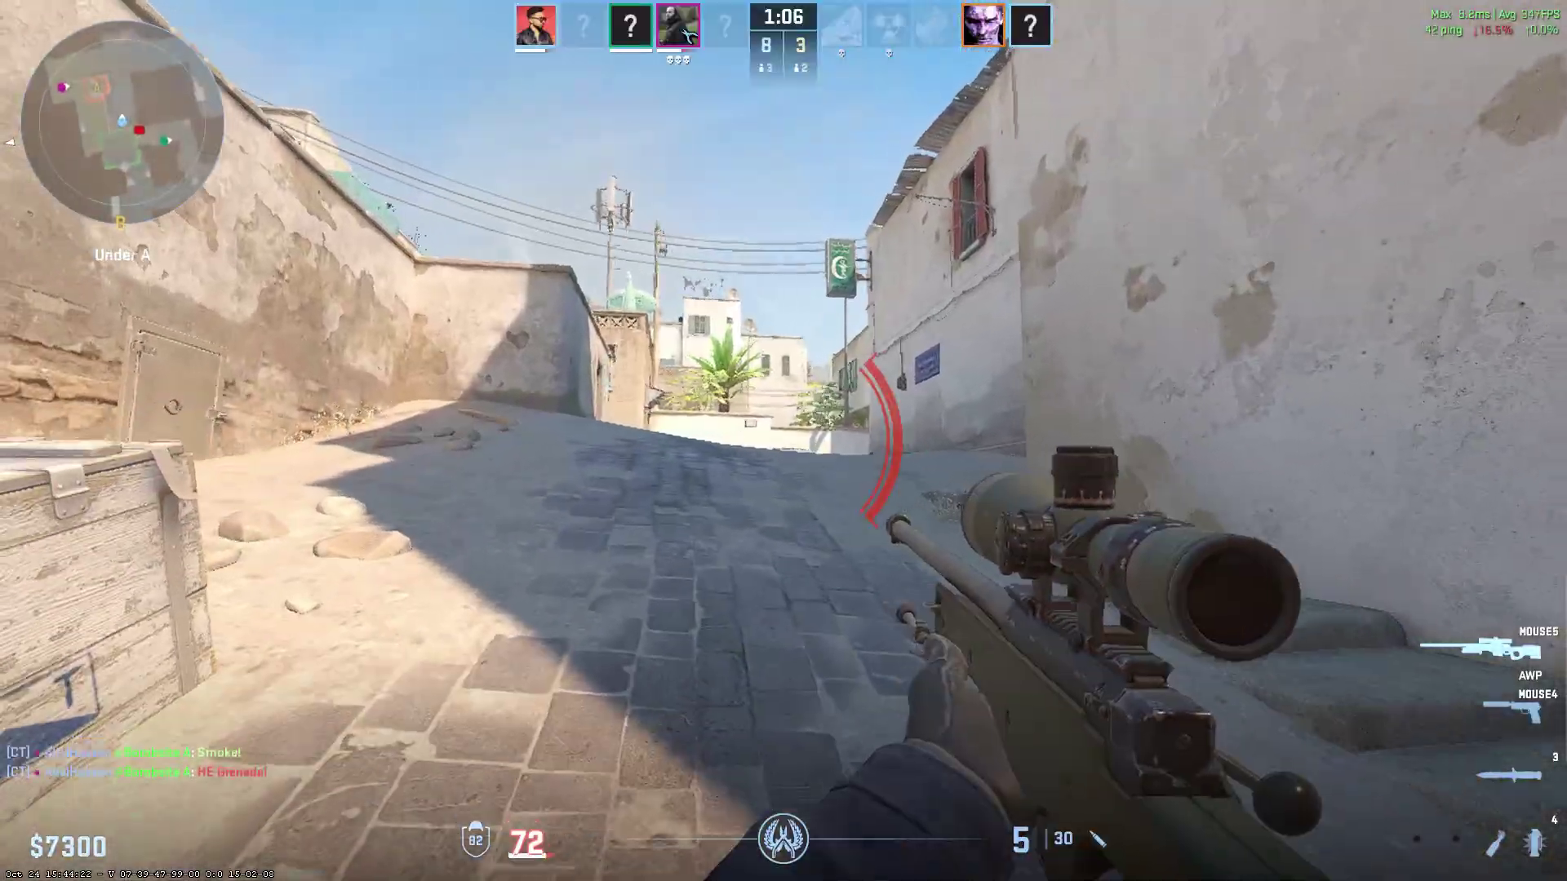
pyautogui.press('w')
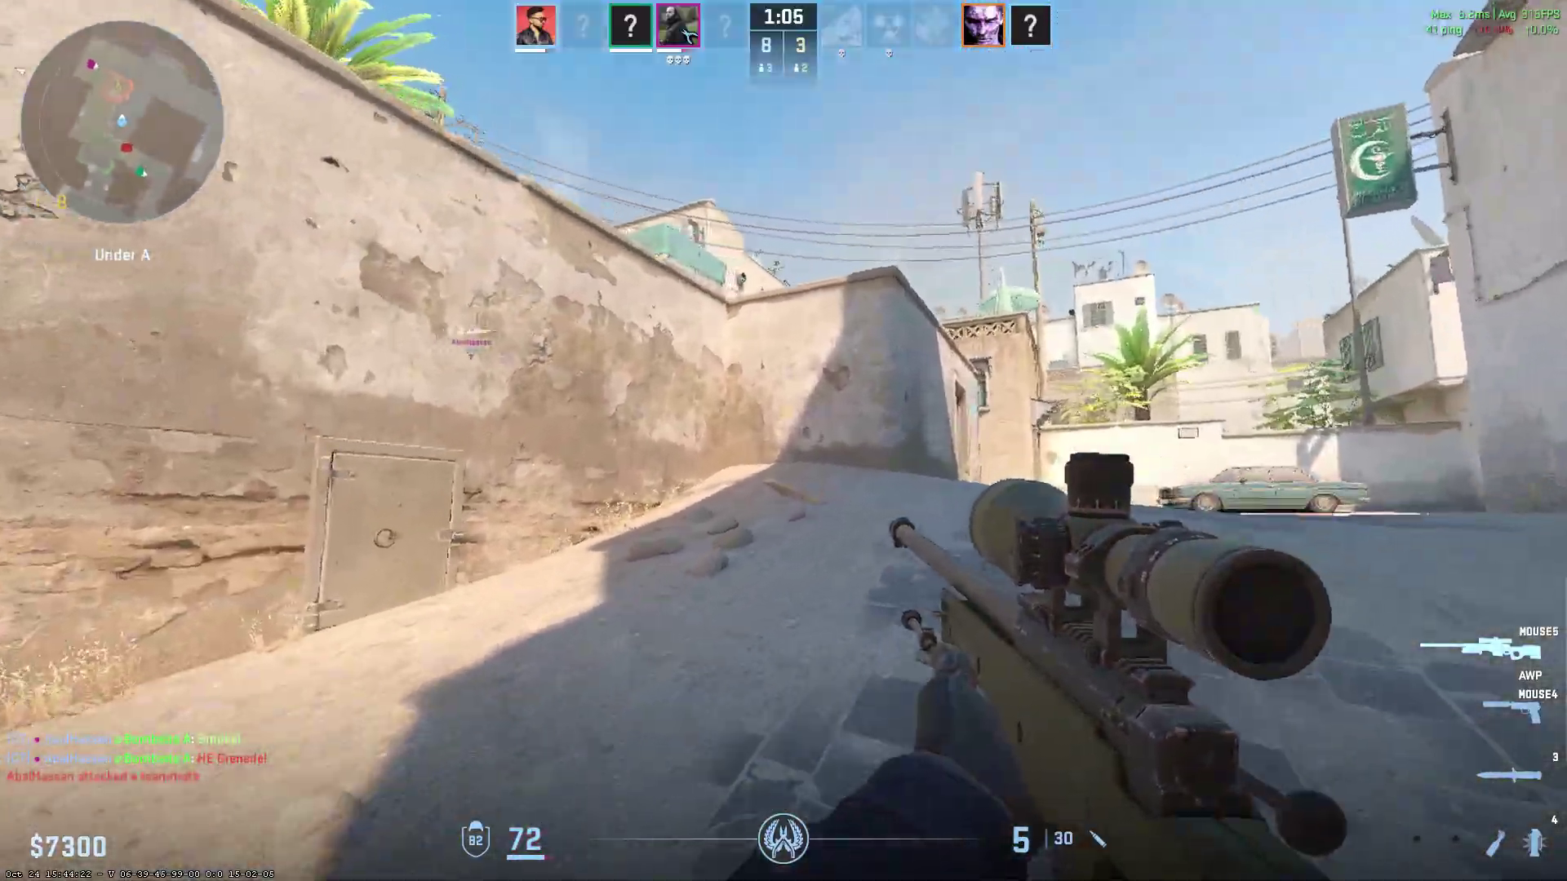
pyautogui.press('w')
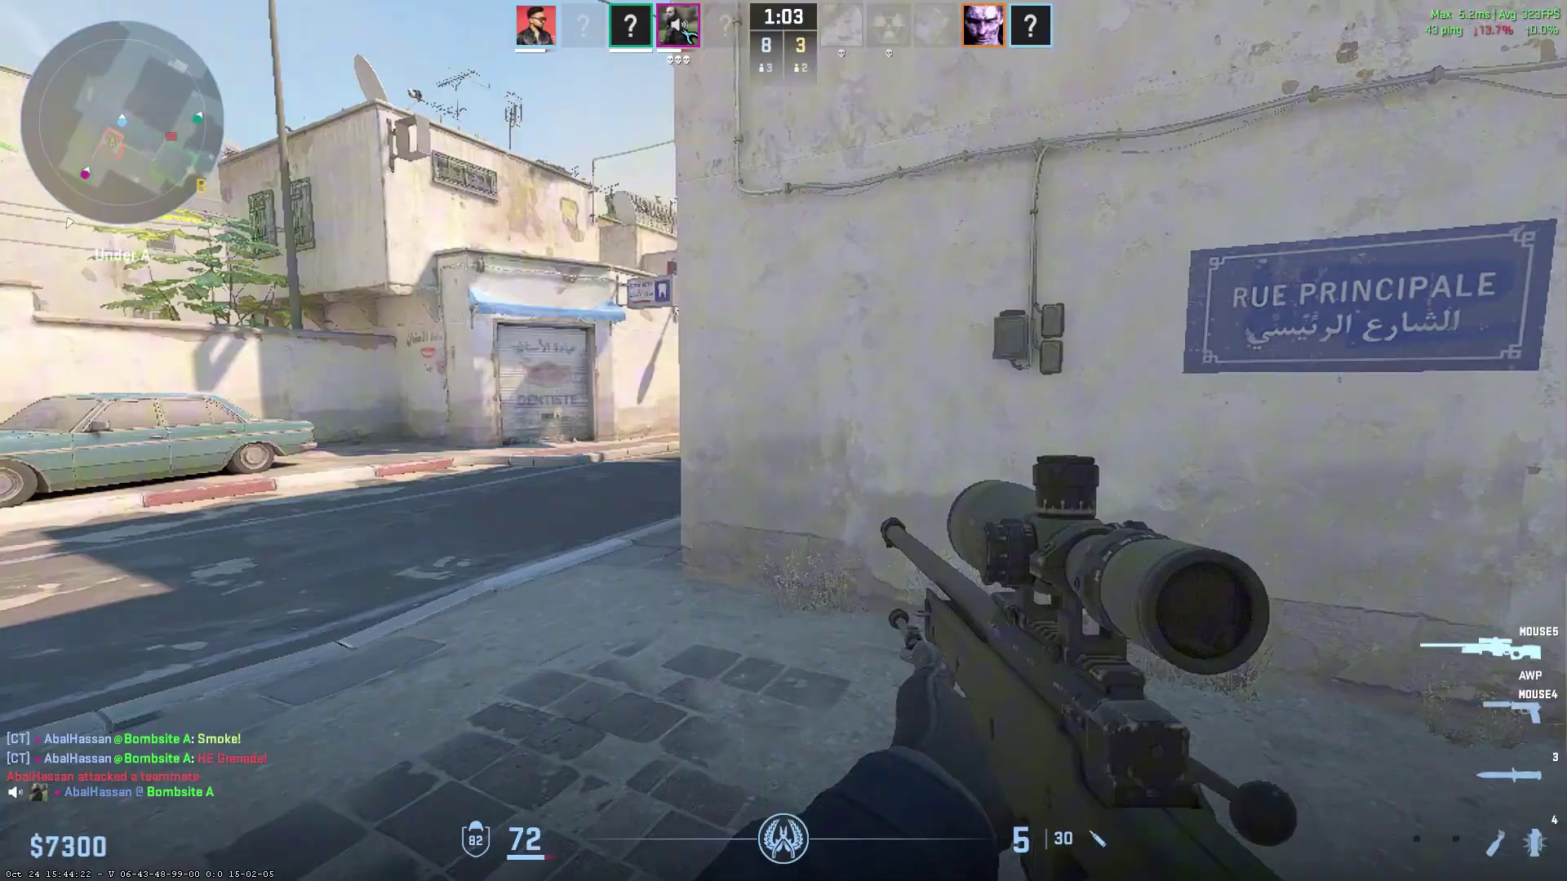
# AWP the enemy by the pillar and the last enemy toward Long A, then view the 9–3 scoreboard
pyautogui.rightClick(784, 440)
pyautogui.click(784, 441)
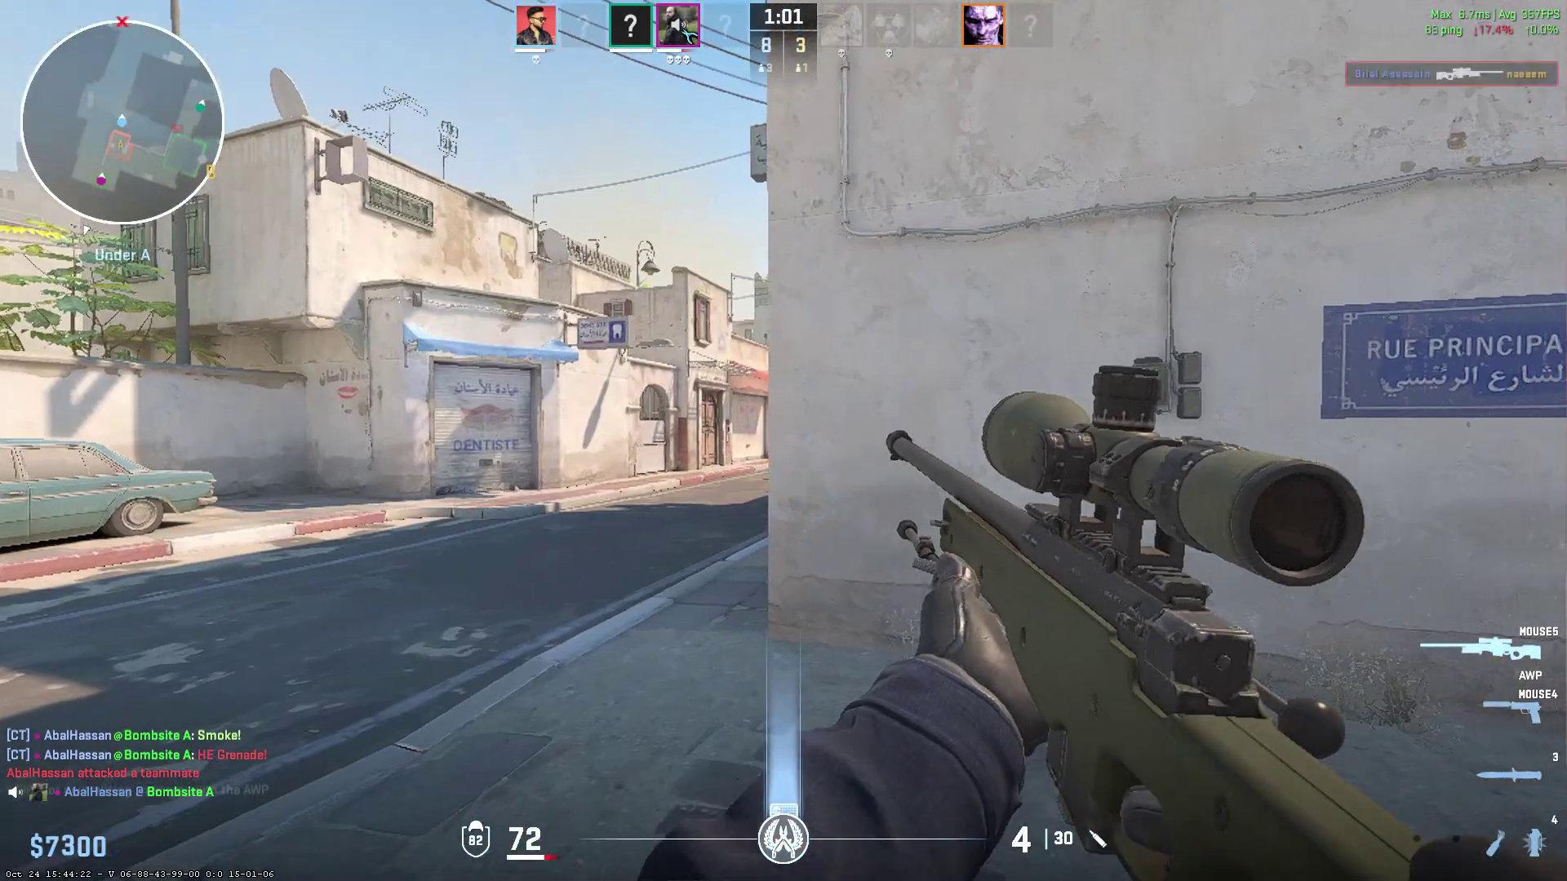
pyautogui.rightClick(783, 440)
pyautogui.rightClick(784, 441)
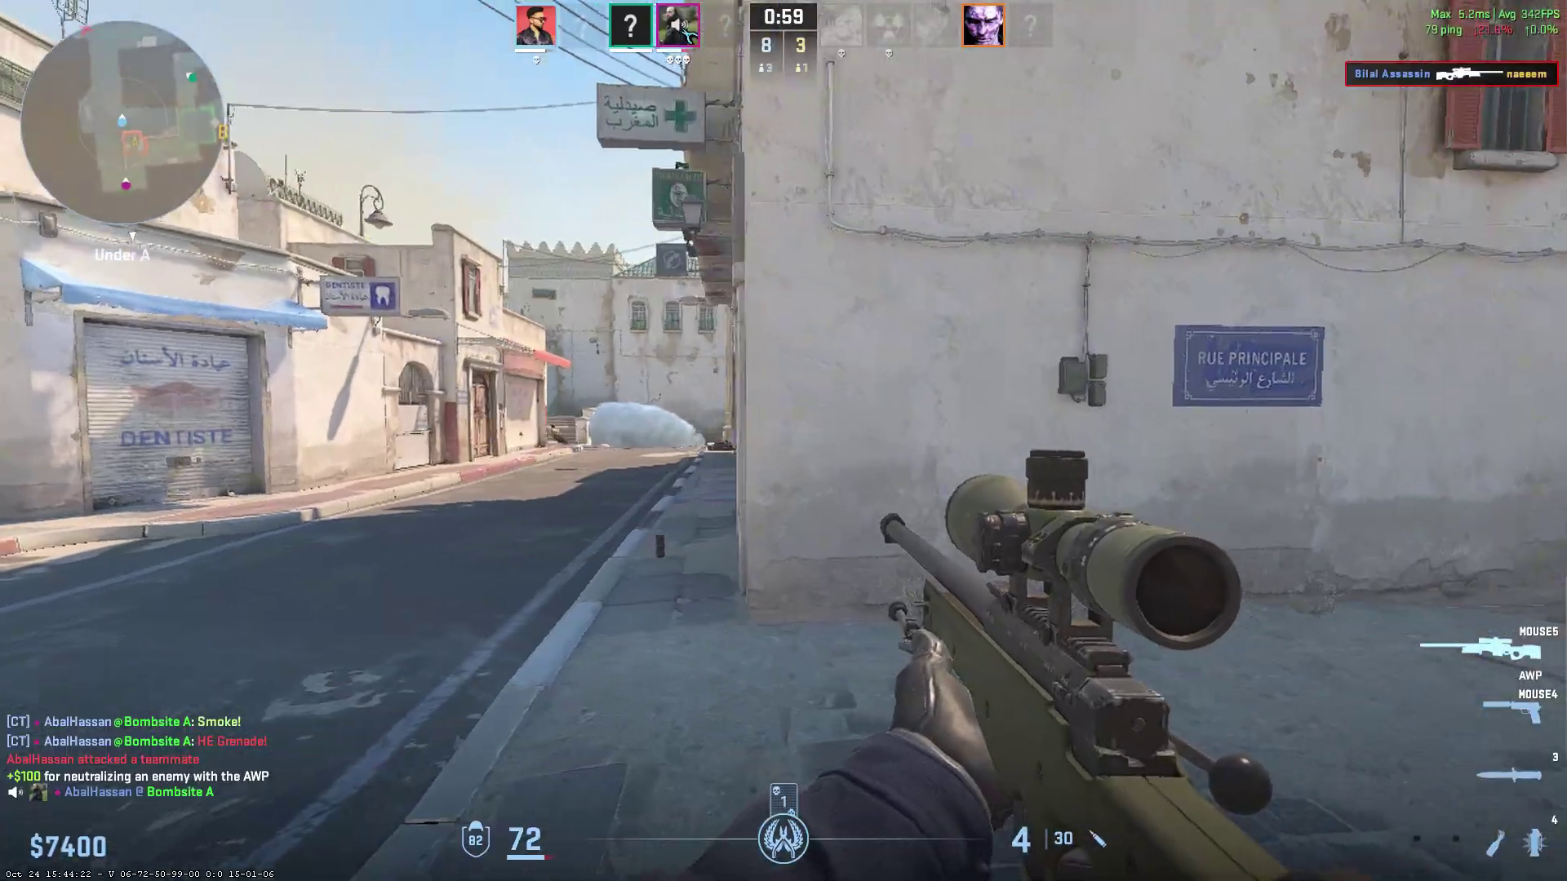
pyautogui.rightClick(784, 440)
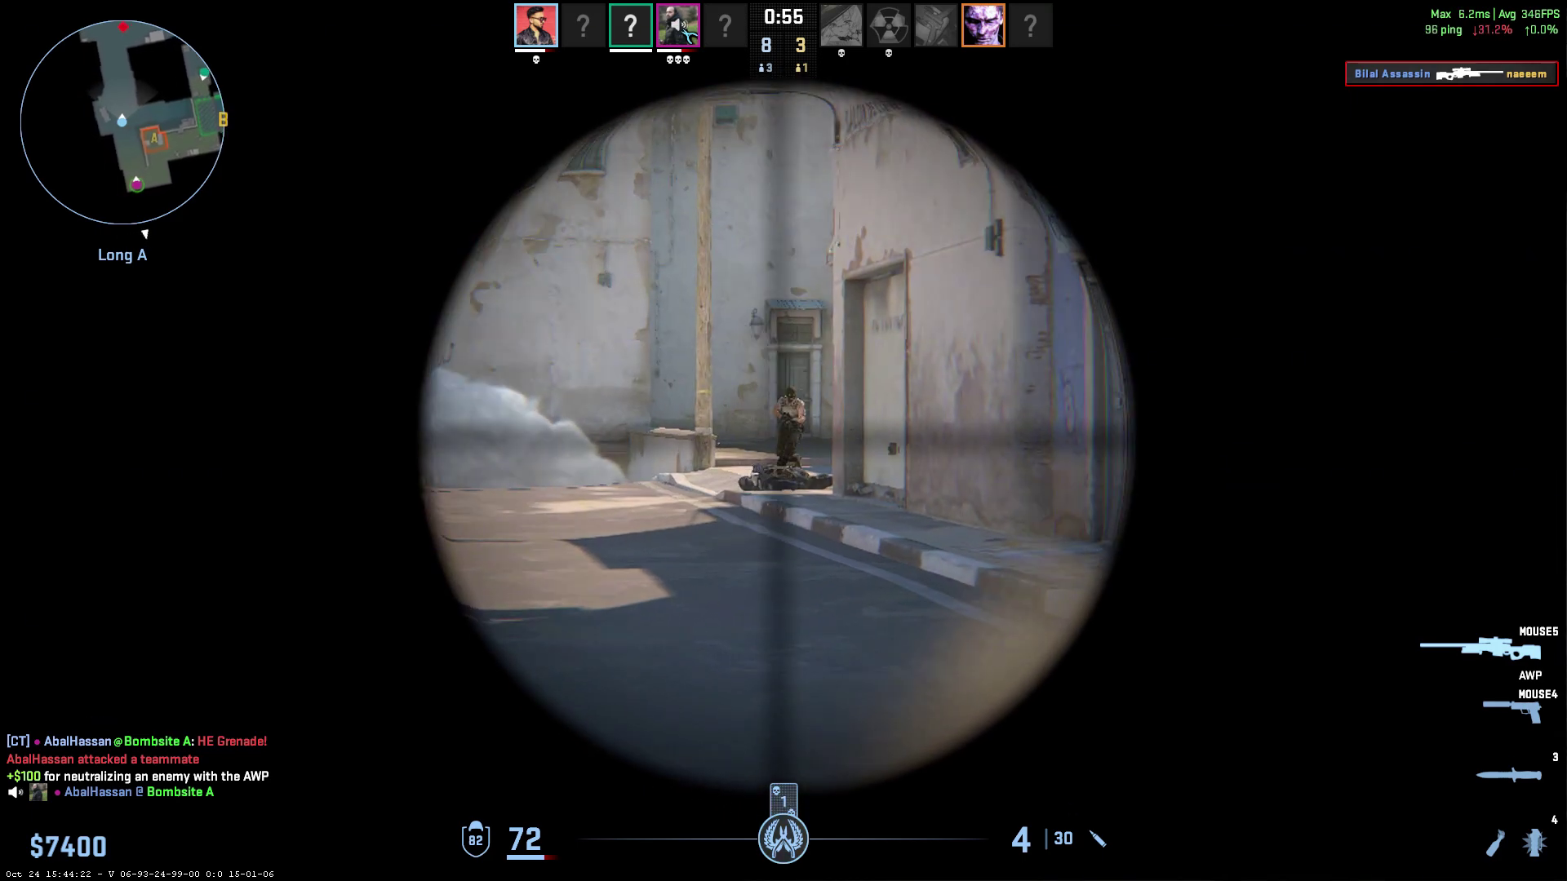
pyautogui.click(783, 441)
pyautogui.press('3')
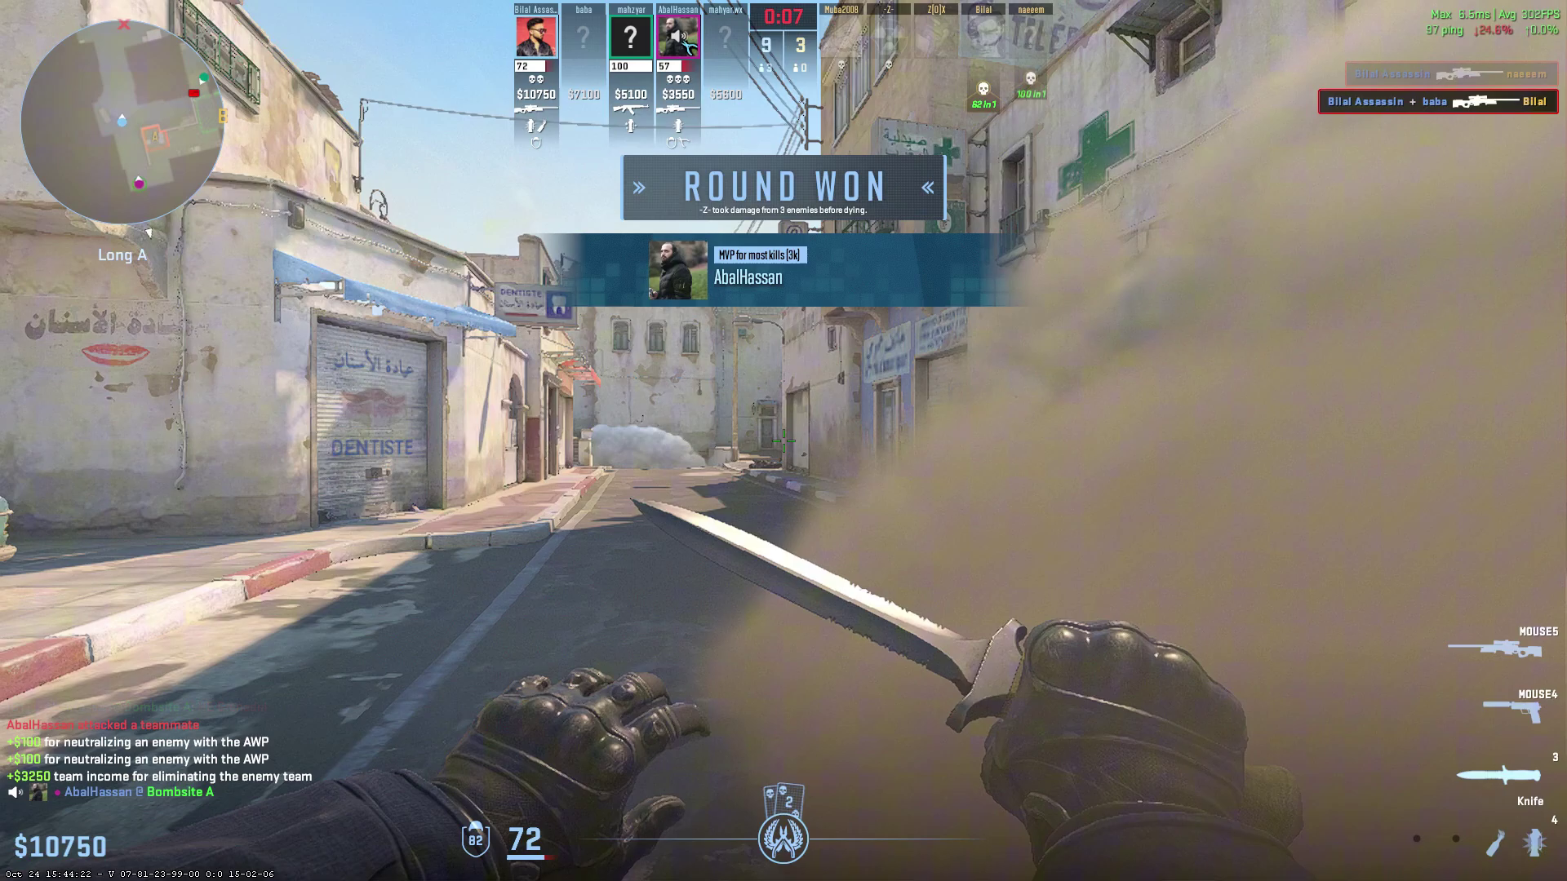
pyautogui.press('Tab')
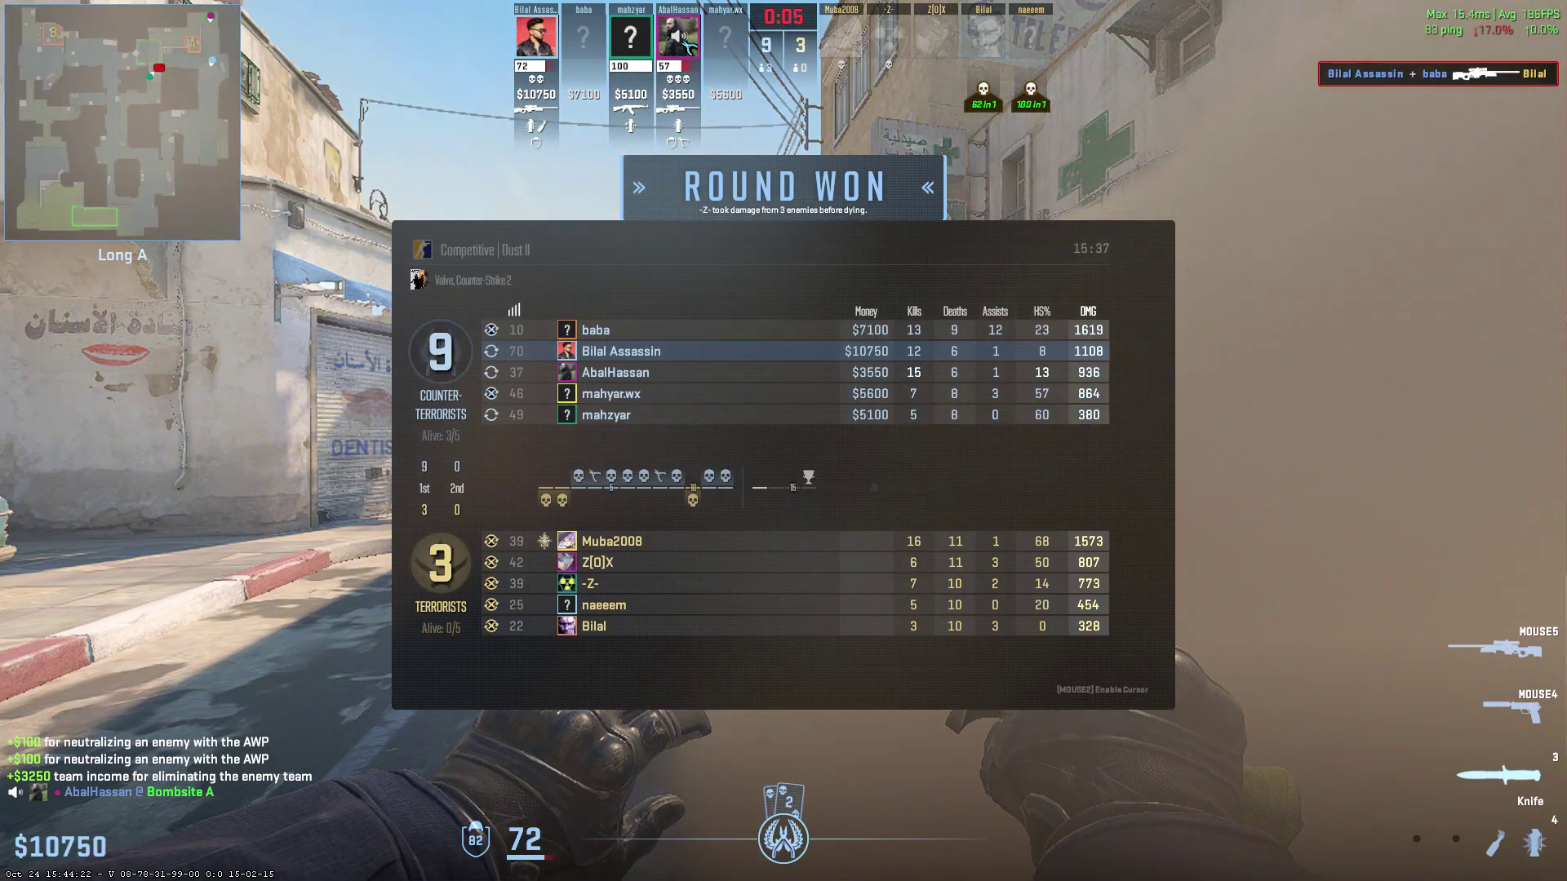